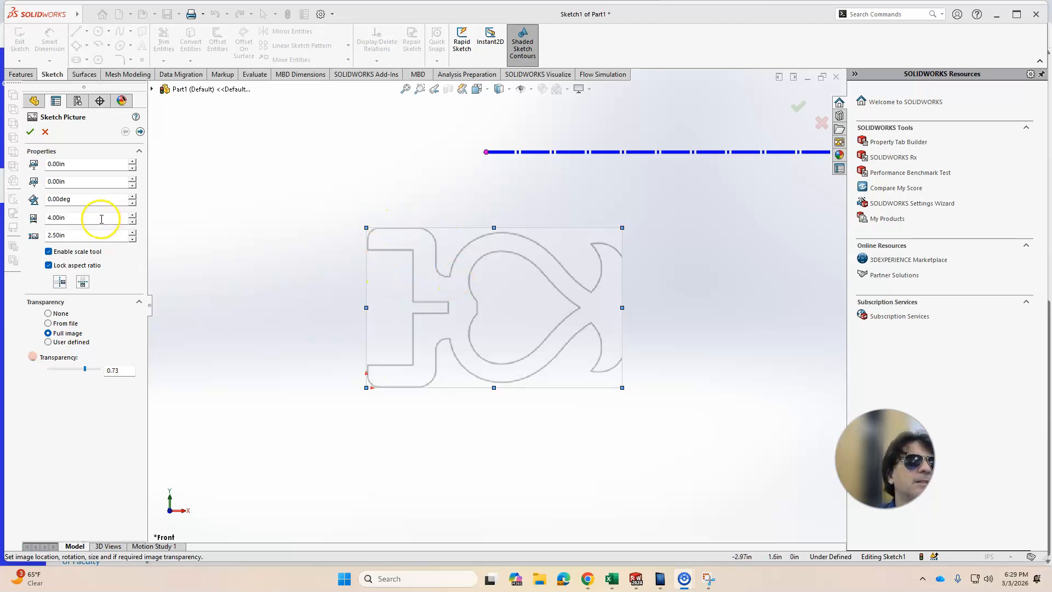
- Accept the sketch picture's placement and size settings and deselect the picture
{"action": "left_click", "coordinate": [30, 131]}
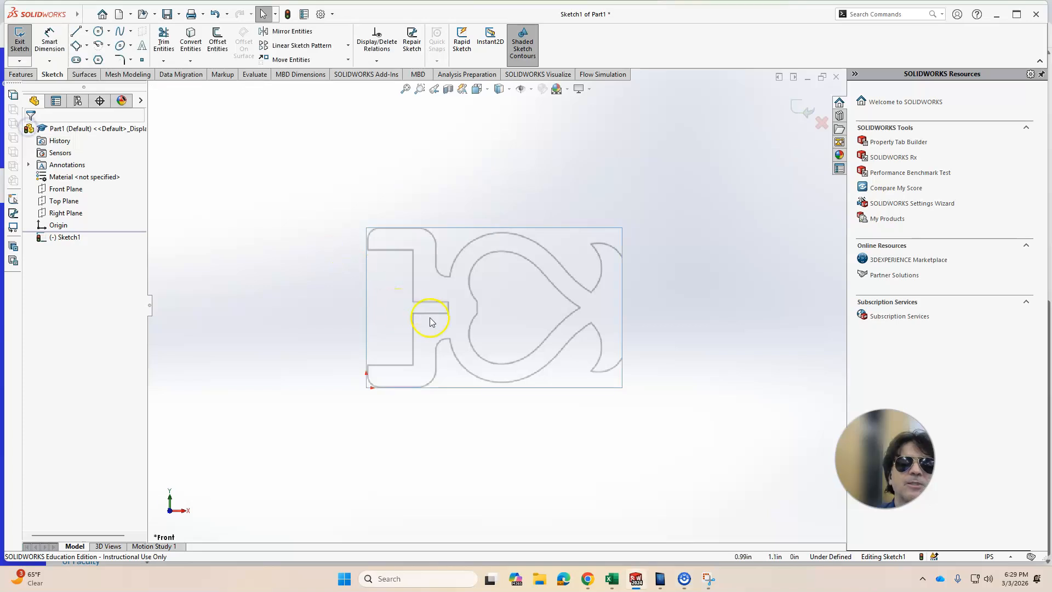
{"action": "right_click", "coordinate": [66, 238]}
{"action": "left_click", "coordinate": [296, 117]}
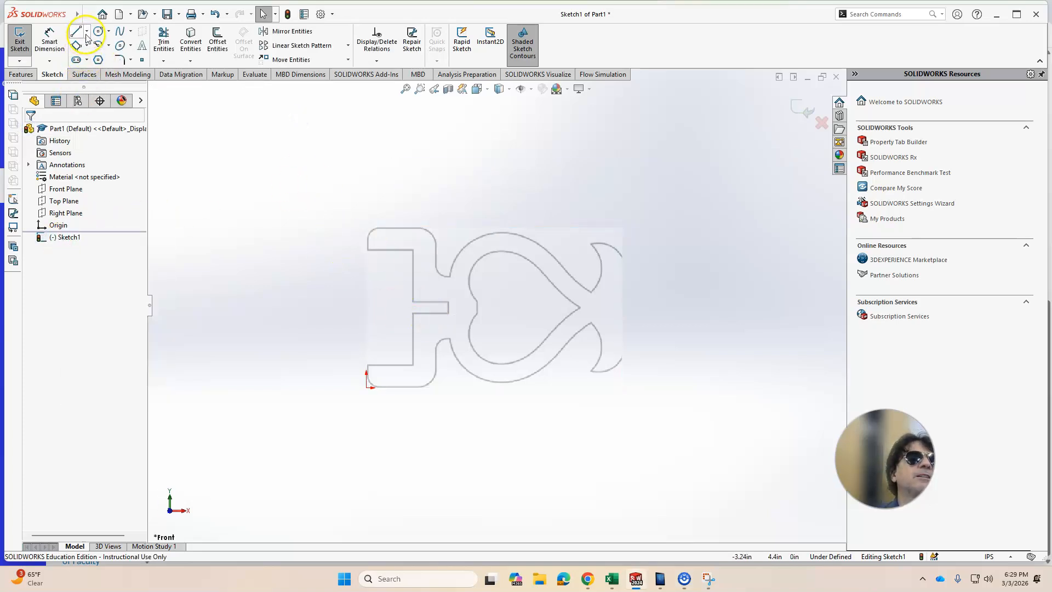
- Trace the clip's recess and lower arm through the origin with connected lines, about 1.81 in for the recess height and 1.12 in along the bottom
{"action": "left_click", "coordinate": [87, 32]}
{"action": "left_click", "coordinate": [94, 46]}
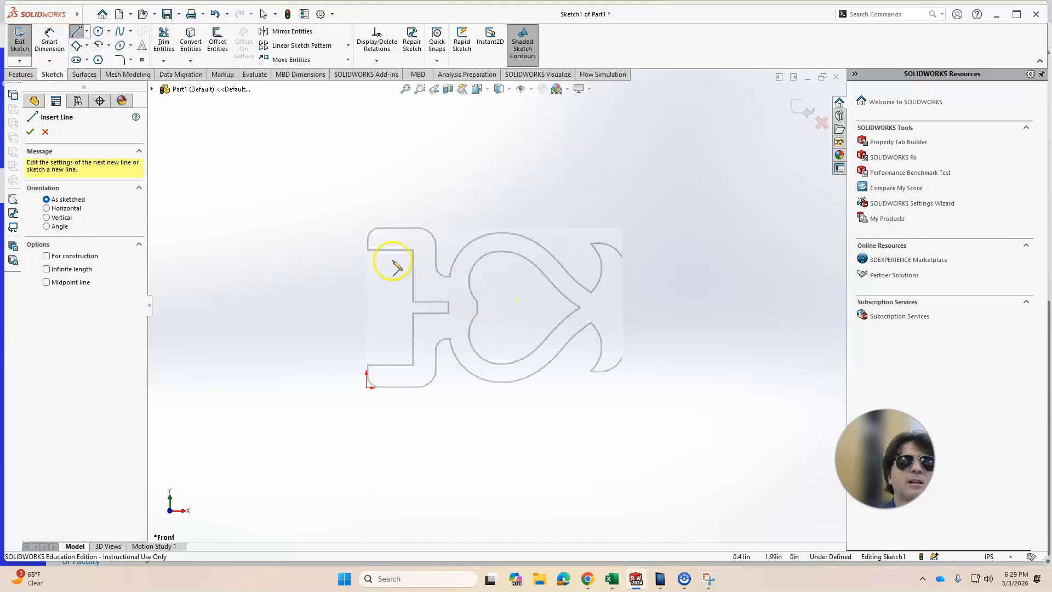
{"action": "left_click", "coordinate": [367, 250]}
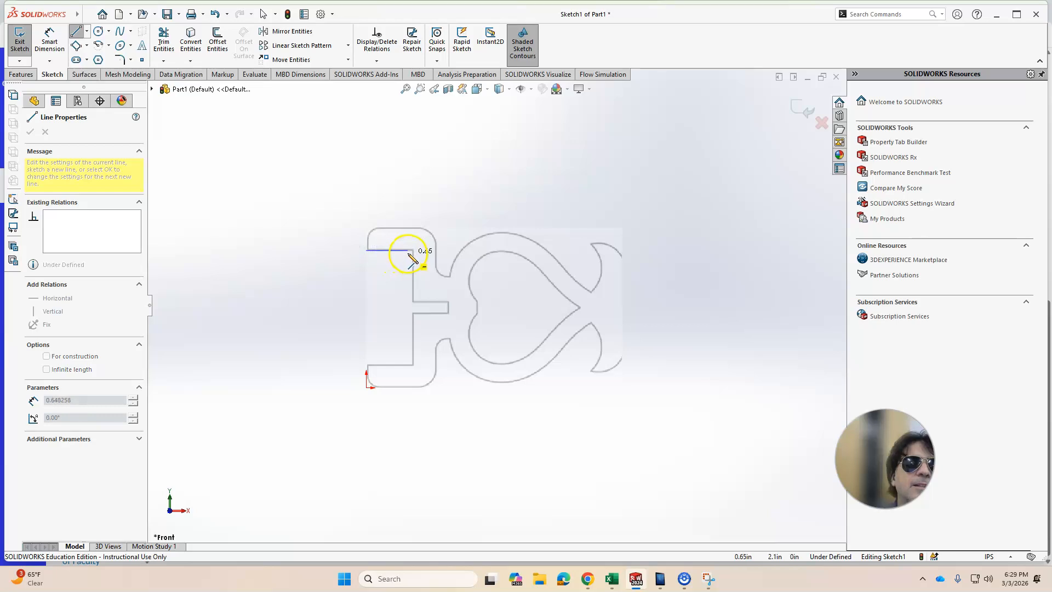
{"action": "left_click", "coordinate": [412, 251]}
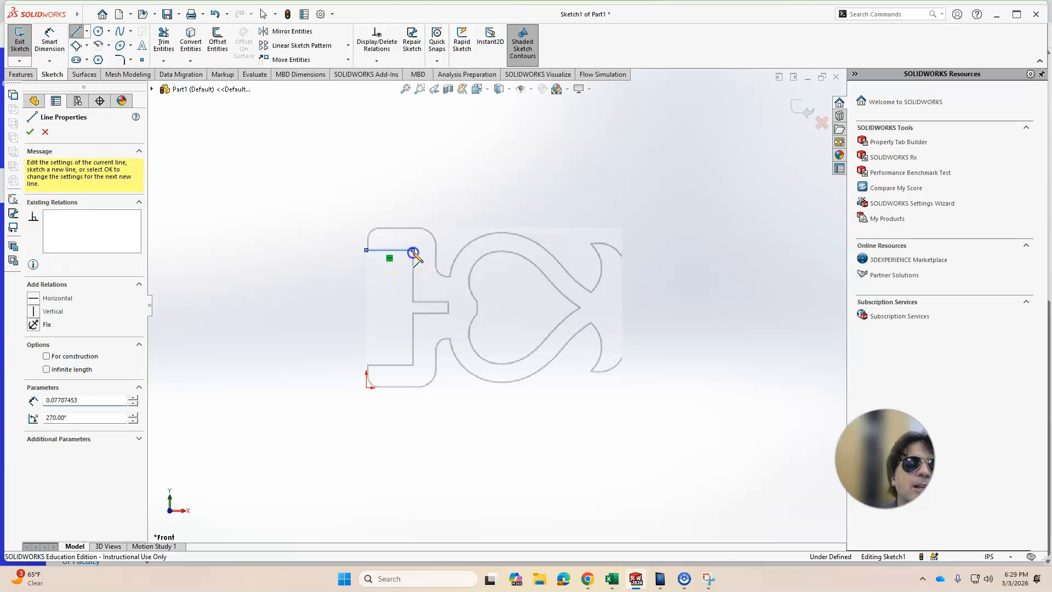
{"action": "left_click", "coordinate": [413, 365]}
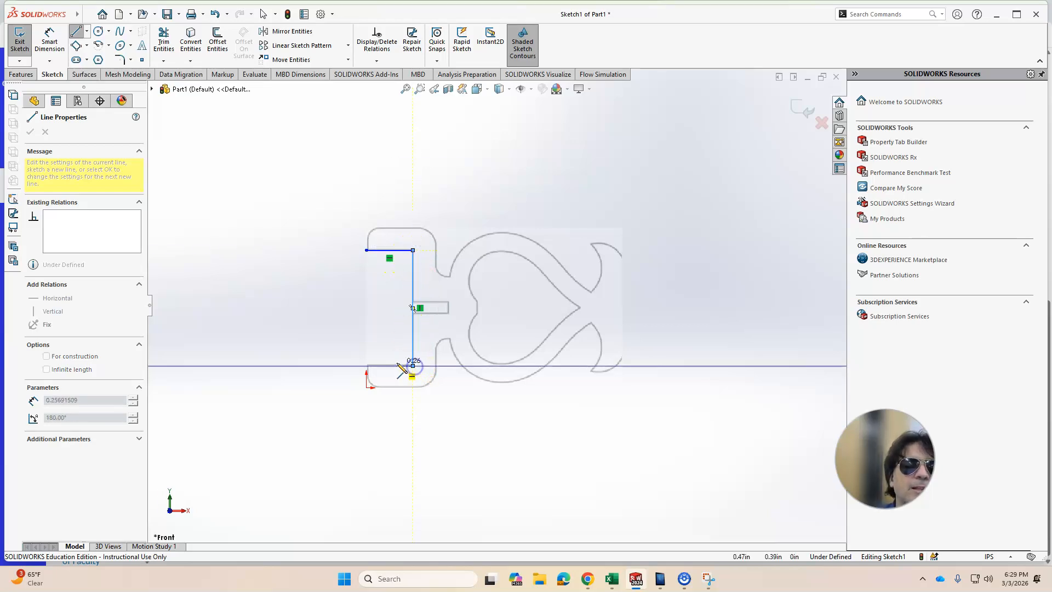
{"action": "left_click", "coordinate": [367, 365]}
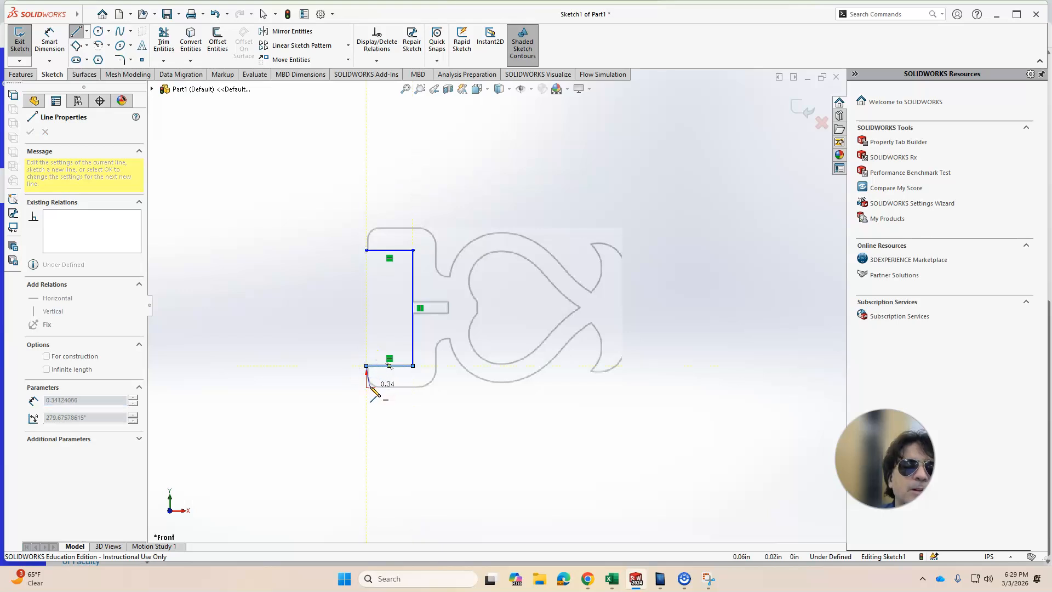
{"action": "left_click", "coordinate": [366, 387]}
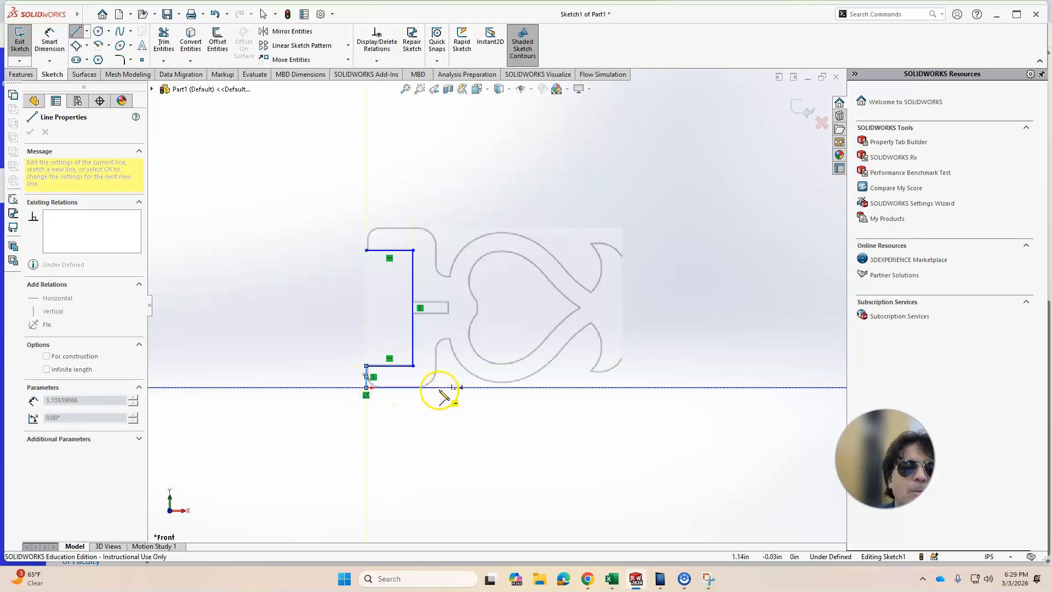
{"action": "left_click", "coordinate": [438, 388]}
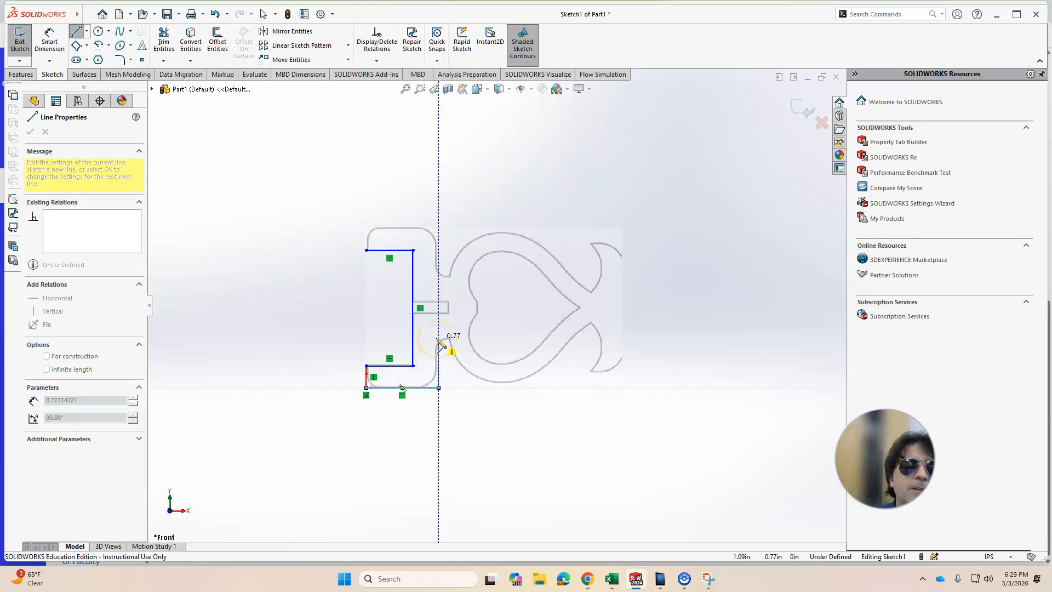
{"action": "left_click", "coordinate": [438, 339]}
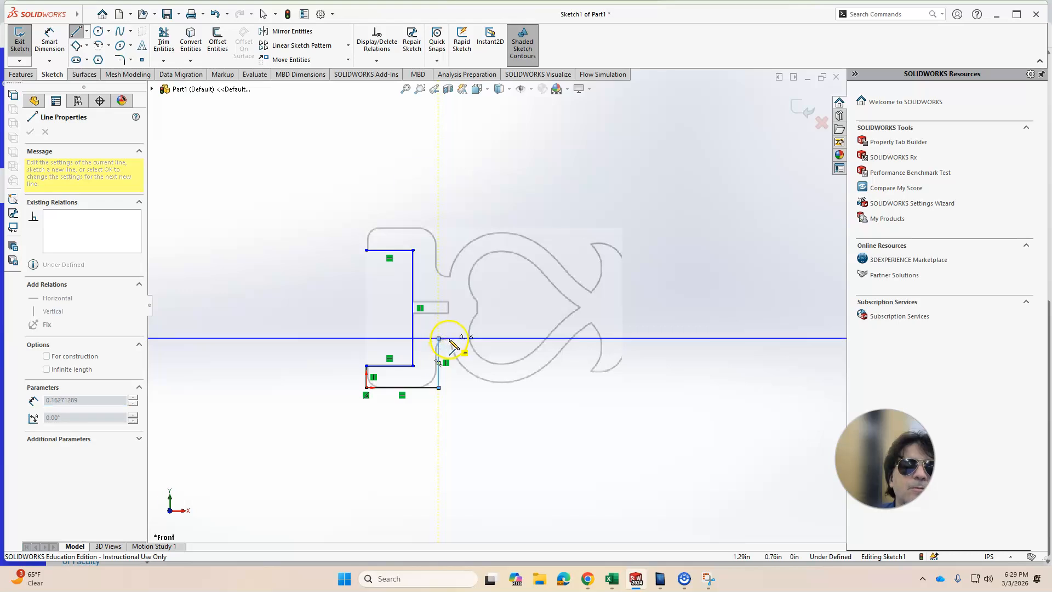
{"action": "left_click", "coordinate": [449, 338]}
{"action": "key", "text": "Escape"}
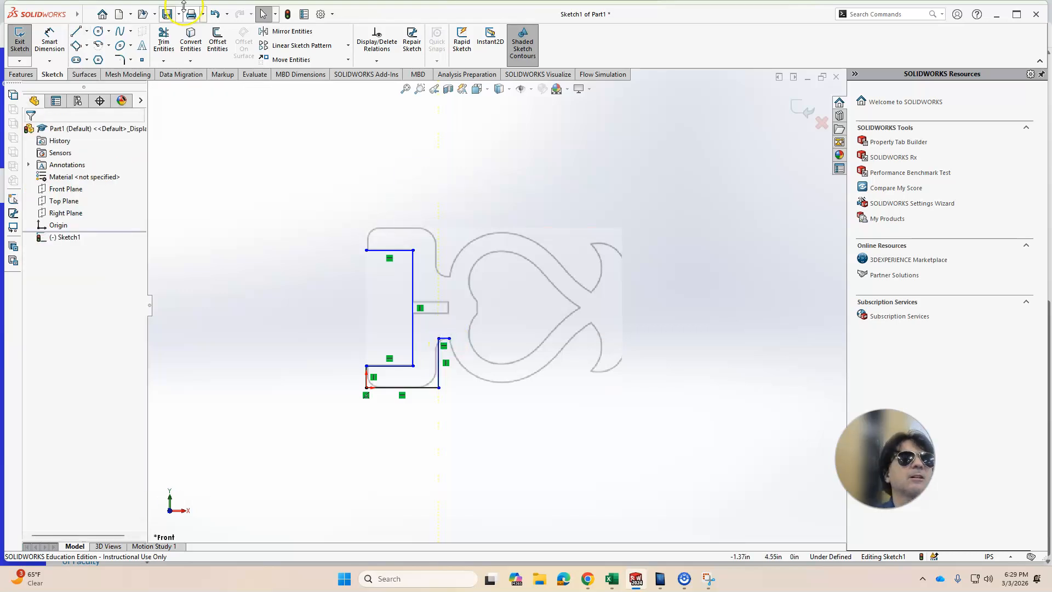
- Draw a horizontal centerline about 3.27 in long from the recess line's midpoint to the picture's far edge
{"action": "left_click", "coordinate": [86, 31]}
{"action": "left_click", "coordinate": [92, 56]}
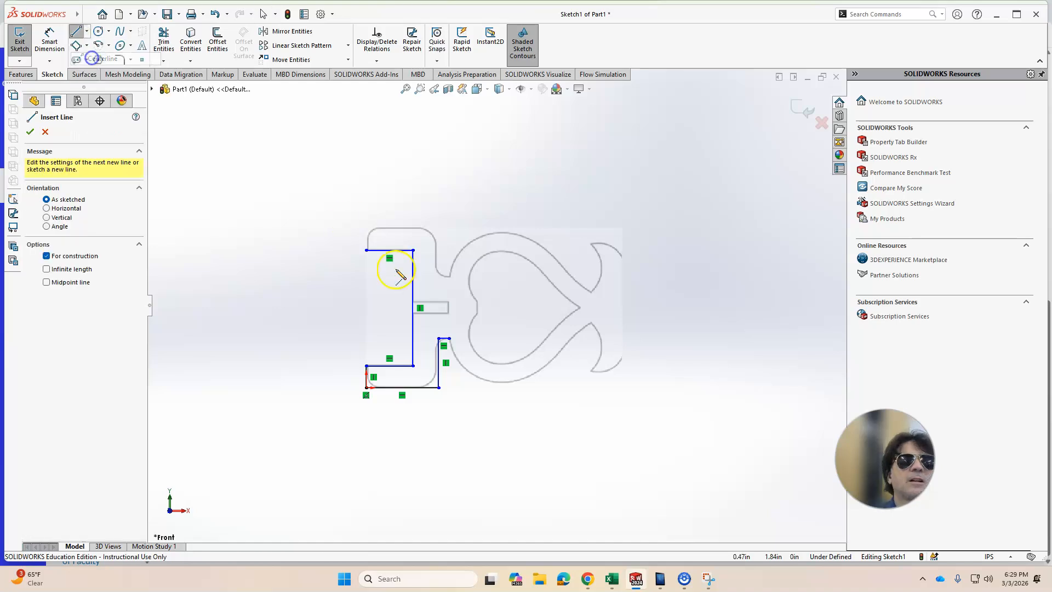
{"action": "left_click", "coordinate": [412, 308]}
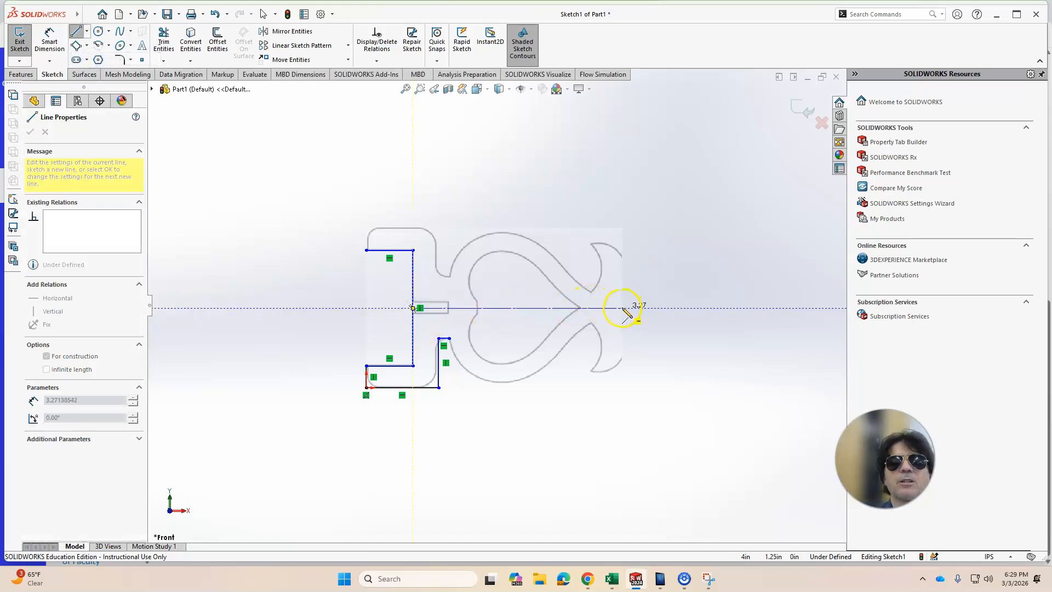
{"action": "left_click", "coordinate": [622, 308]}
{"action": "key", "text": "Escape"}
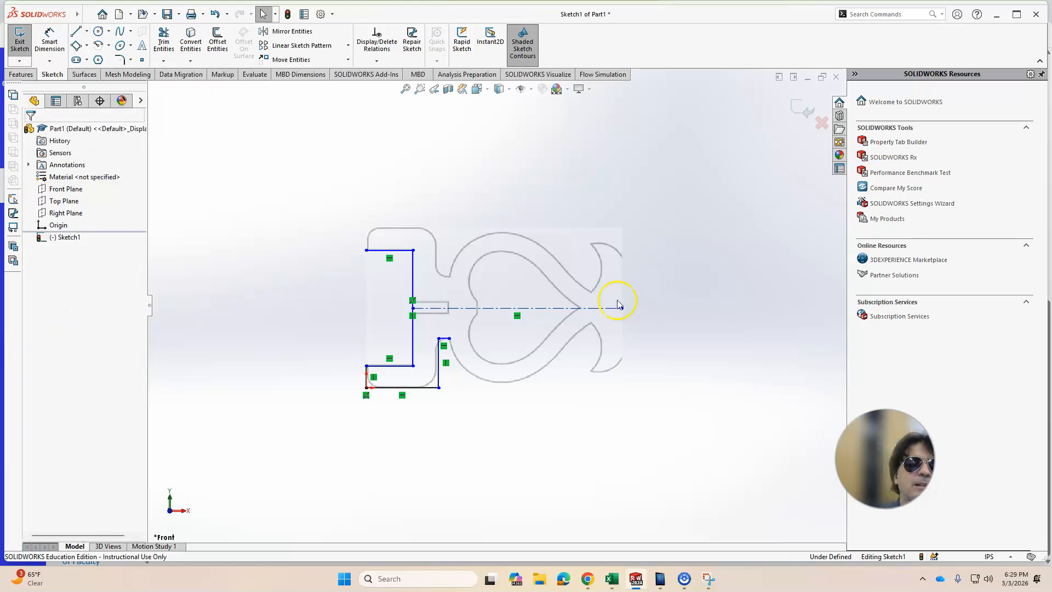
- Dimension the recess's long vertical line at 1.8 in
{"action": "left_click", "coordinate": [50, 40]}
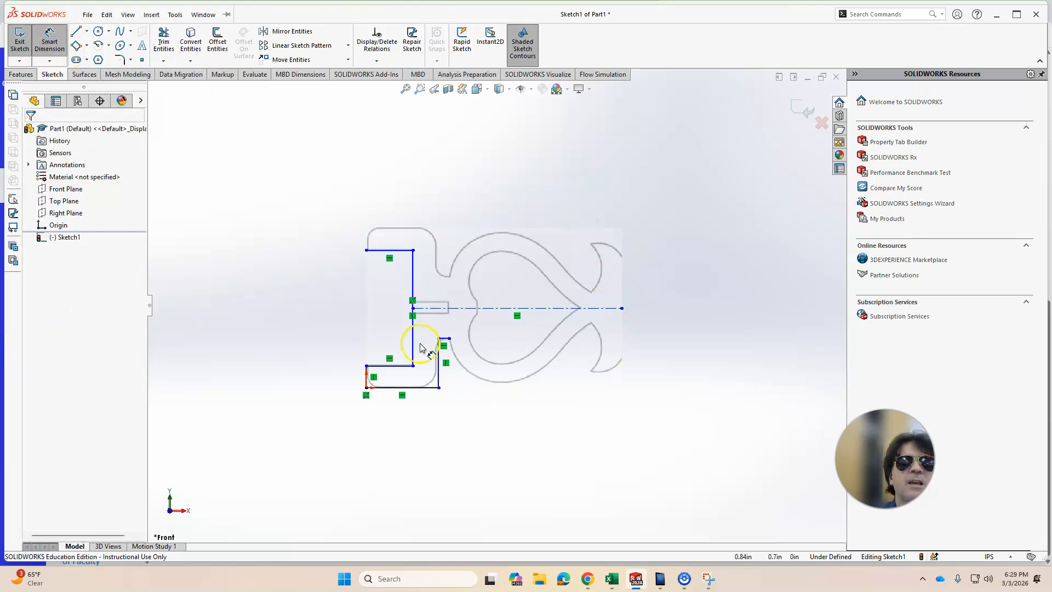
{"action": "left_click", "coordinate": [415, 288]}
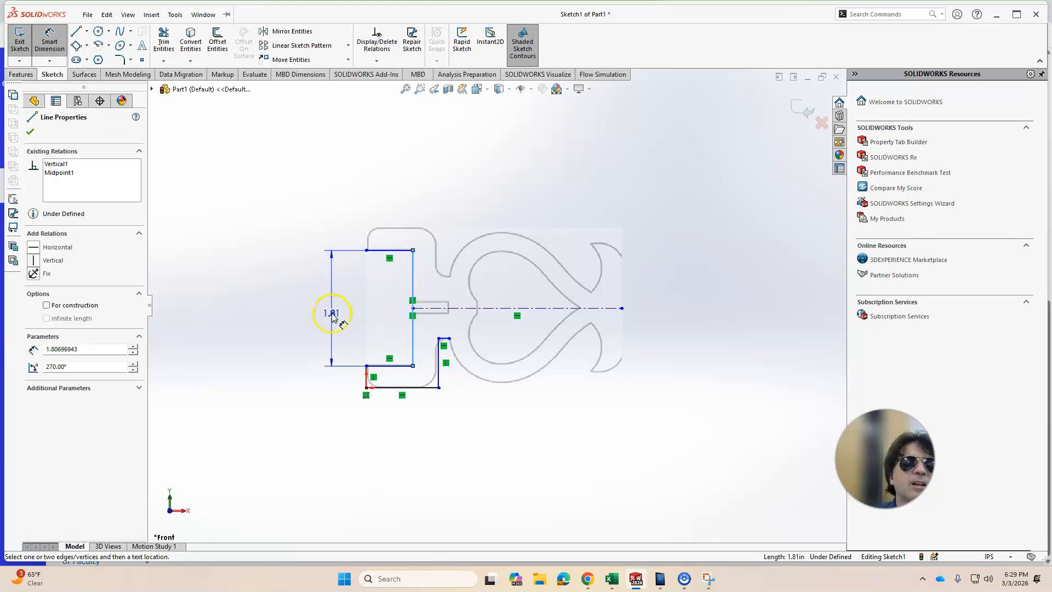
{"action": "left_click", "coordinate": [332, 313]}
{"action": "type", "text": "1.8"}
{"action": "key", "text": "Return"}
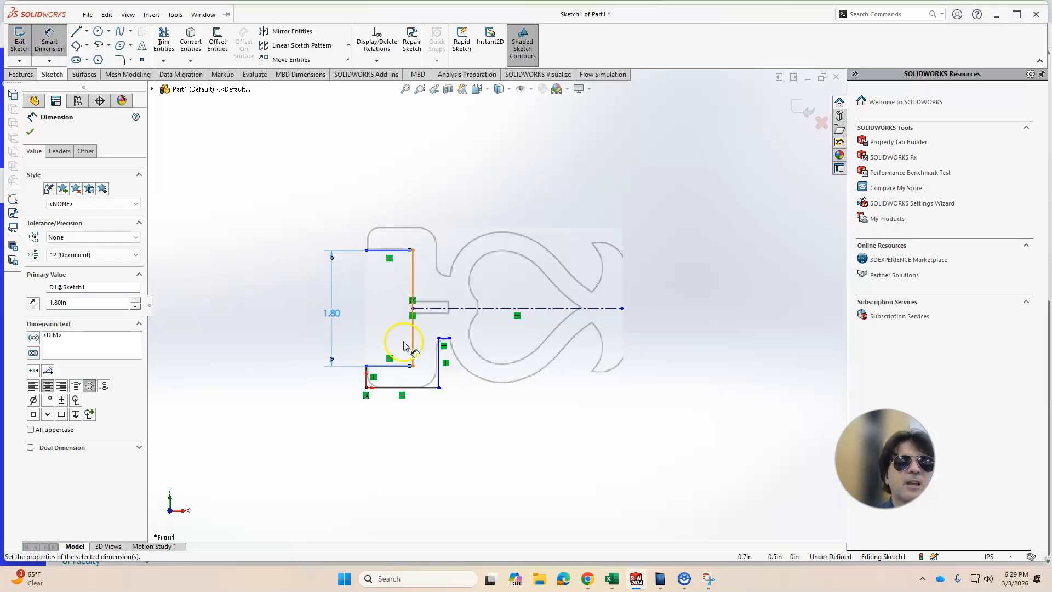
- Dimension the bottom horizontal line at 1.15 in
{"action": "left_click", "coordinate": [402, 387]}
{"action": "left_click", "coordinate": [402, 426]}
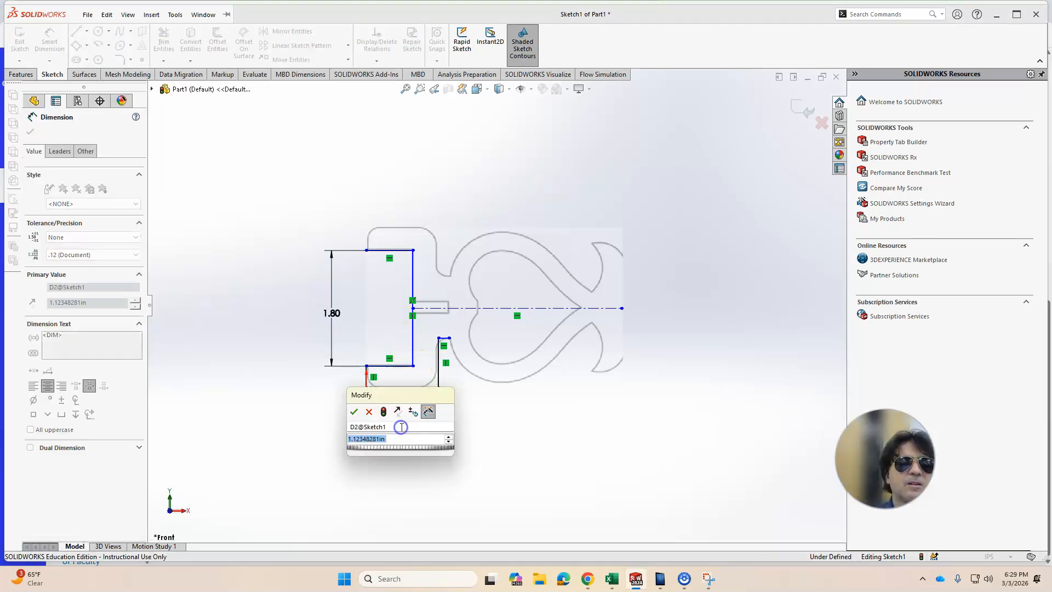
{"action": "type", "text": "1.1"}
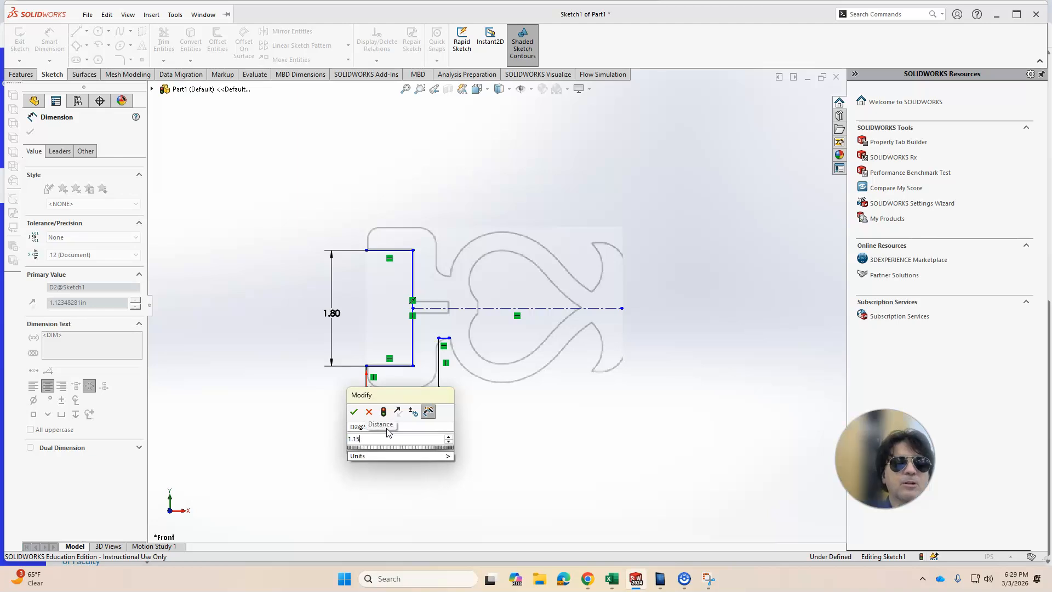
{"action": "type", "text": "5"}
{"action": "key", "text": "Return"}
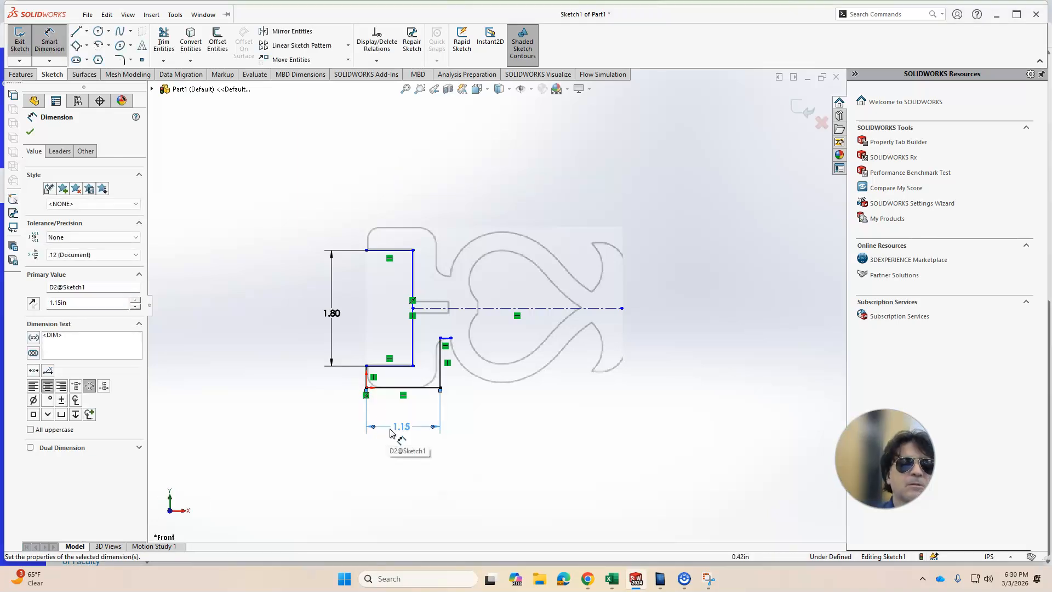
- Try 1.12 in and 1.125 in as the bottom line's length
{"action": "double_click", "coordinate": [399, 428]}
{"action": "type", "text": "1.12"}
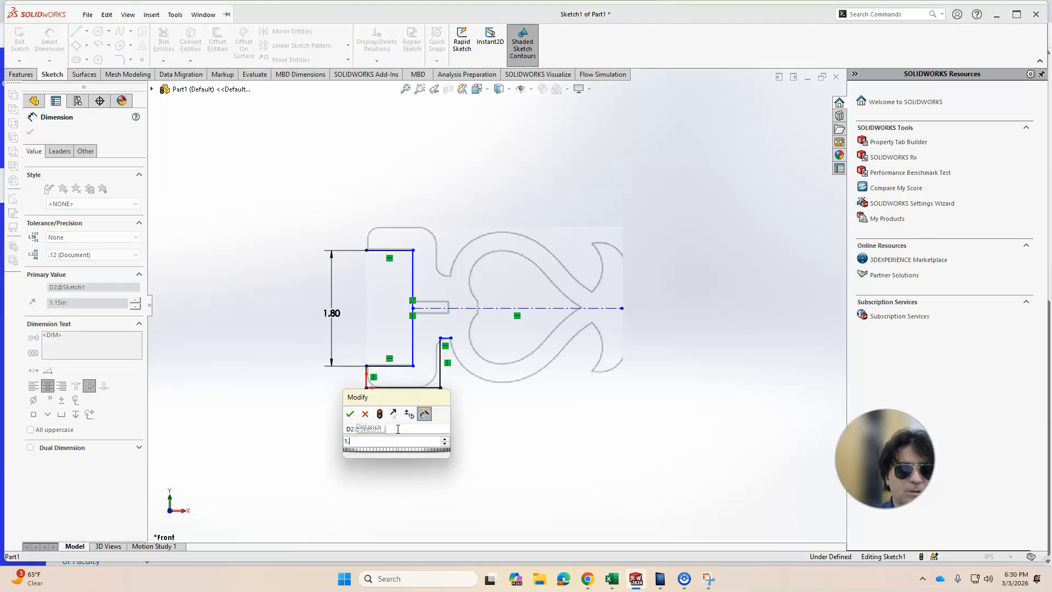
{"action": "key", "text": "Return"}
{"action": "double_click", "coordinate": [399, 427]}
{"action": "type", "text": "1.125"}
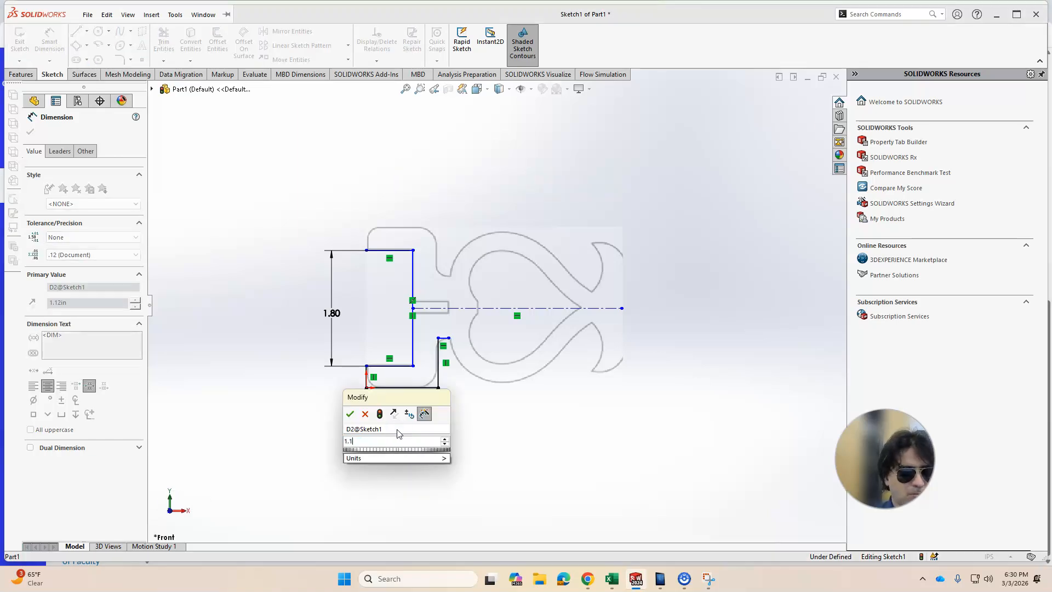
{"action": "key", "text": "Return"}
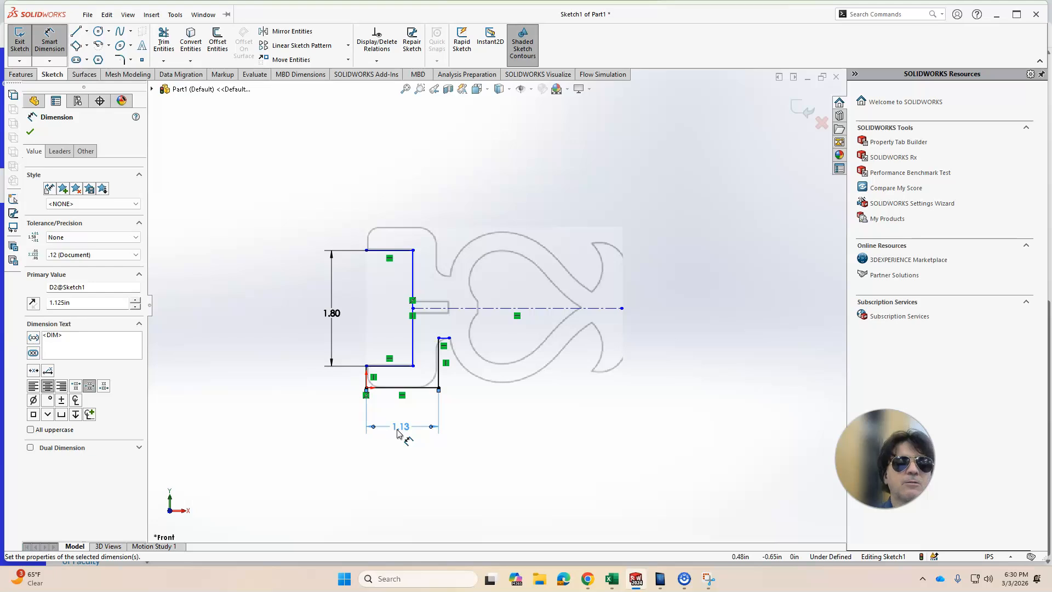
- Set the bottom line's length to 1.0625 in
{"action": "double_click", "coordinate": [397, 431]}
{"action": "type", "text": "1."}
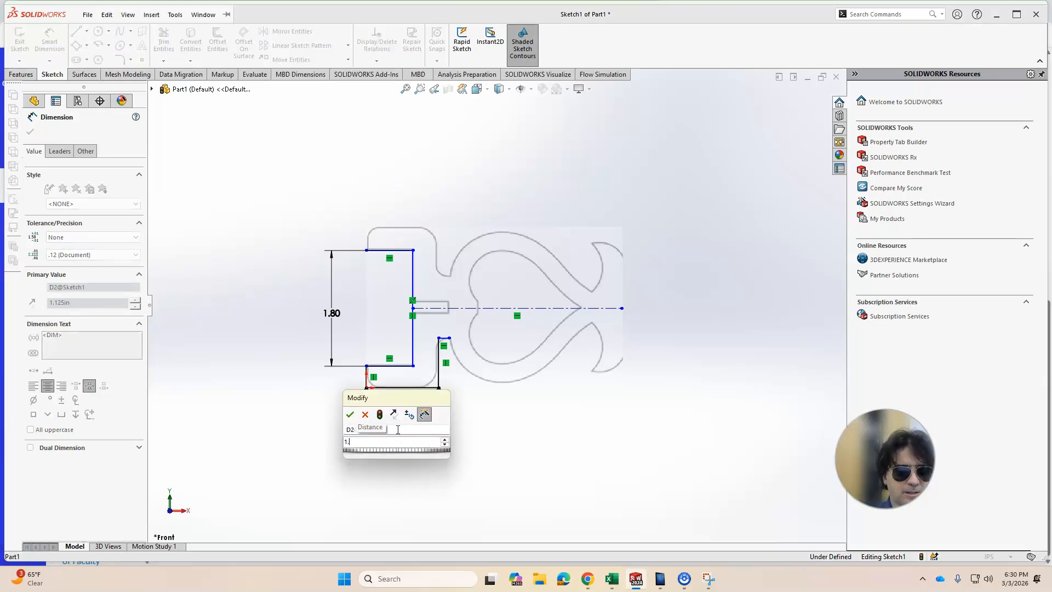
{"action": "type", "text": "06"}
{"action": "key", "text": "Return"}
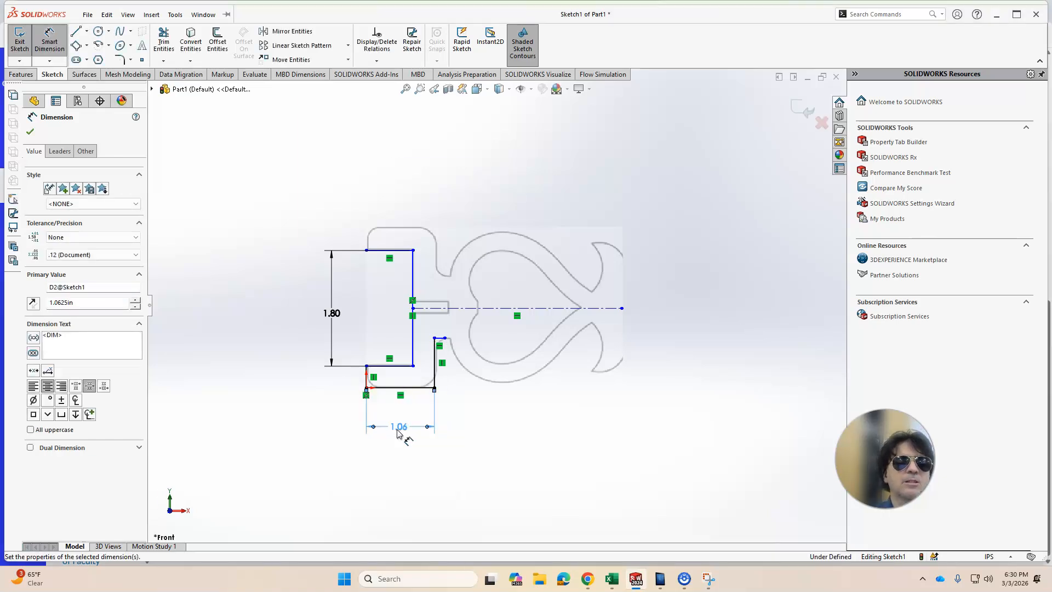
{"action": "left_click", "coordinate": [399, 433]}
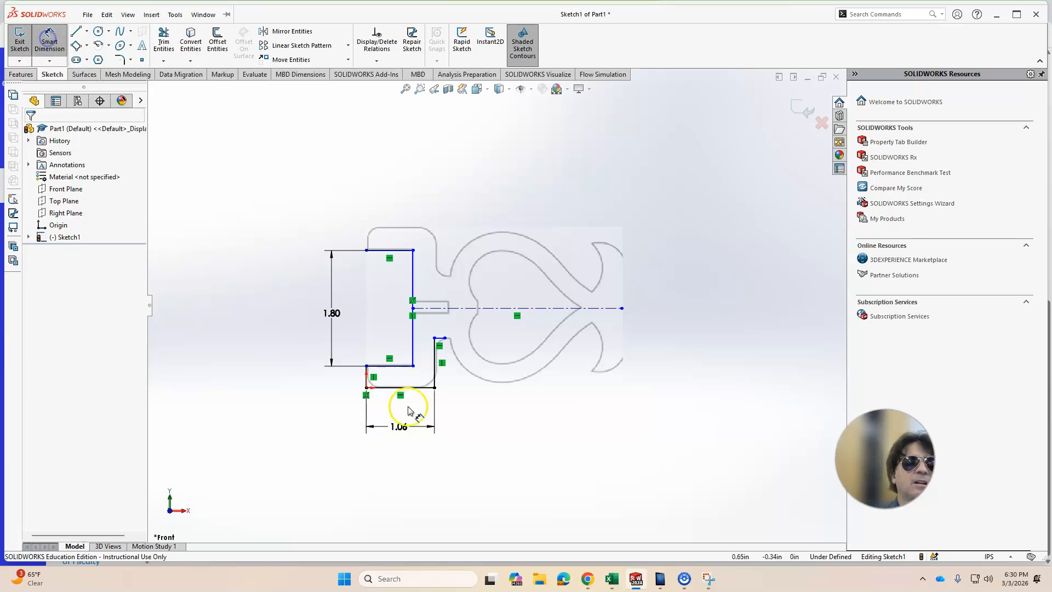
- Dimension the short vertical line above the origin at 0.35 in
{"action": "left_click", "coordinate": [367, 382]}
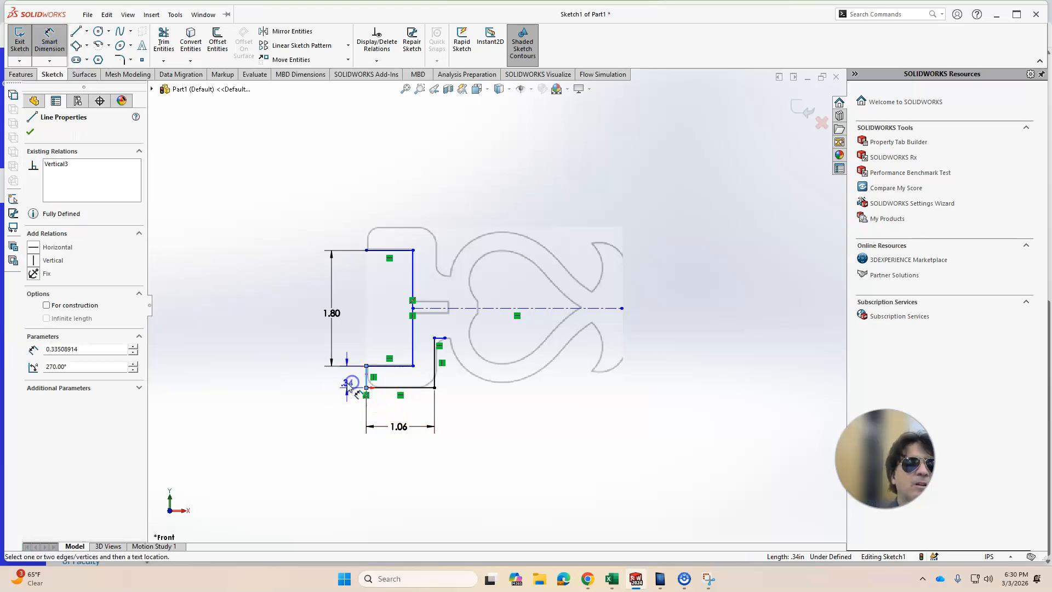
{"action": "left_click", "coordinate": [346, 385]}
{"action": "type", "text": ".35"}
{"action": "key", "text": "Return"}
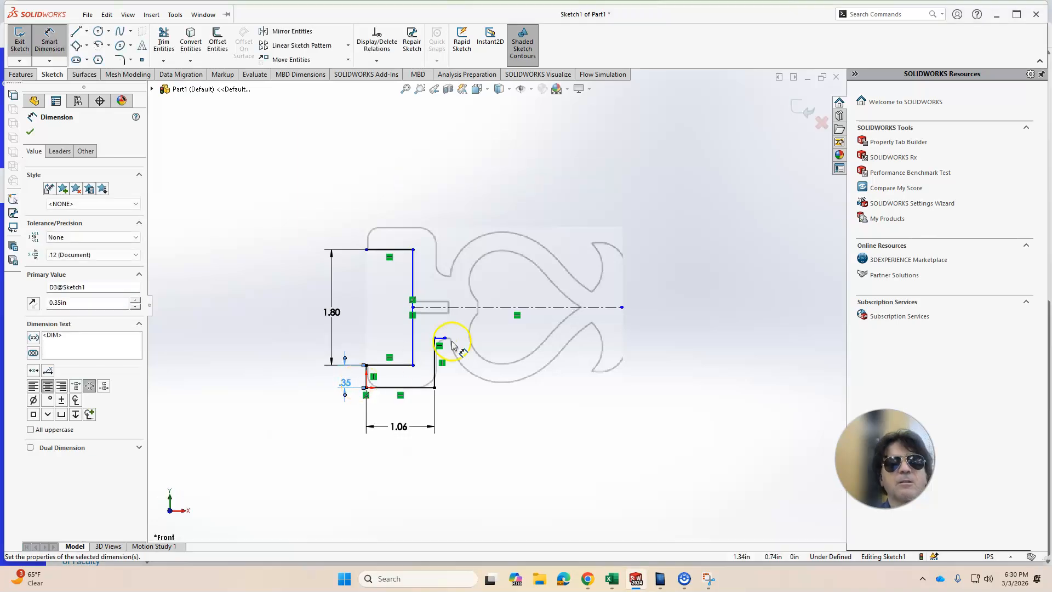
- Move the free end of the short horizontal line onto the picture's outline at about X 1.31 in
{"action": "scroll", "coordinate": [451, 344], "scroll_direction": "down", "scroll_amount": 2}
{"action": "key", "text": "Escape"}
{"action": "left_click_drag", "start_coordinate": [449, 334], "coordinate": [460, 334]}
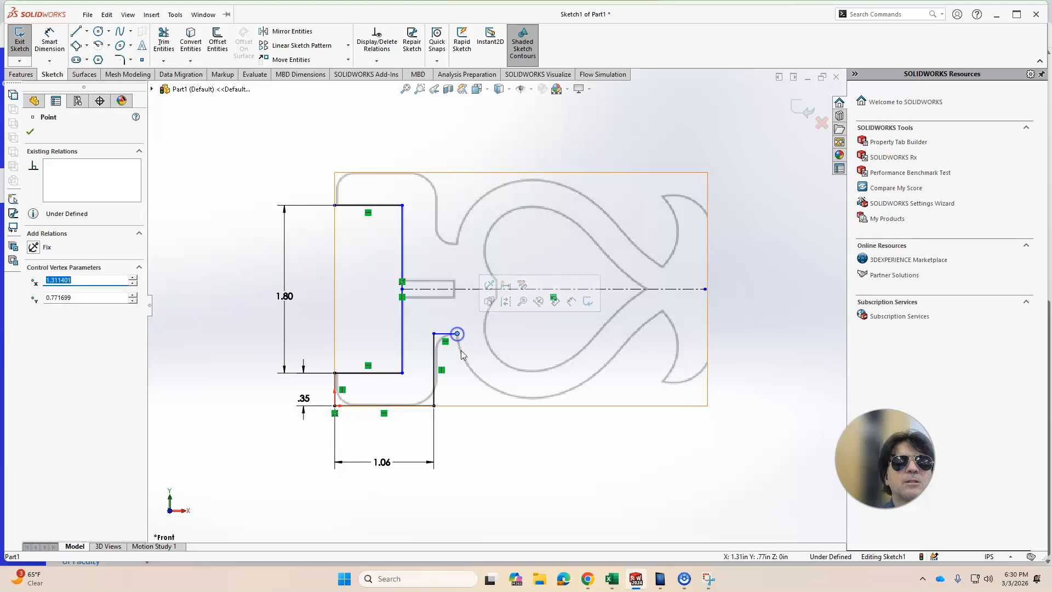
{"action": "key", "text": "Escape"}
- Dimension the short horizontal line at the neck at 0.25 in
{"action": "left_click", "coordinate": [49, 41]}
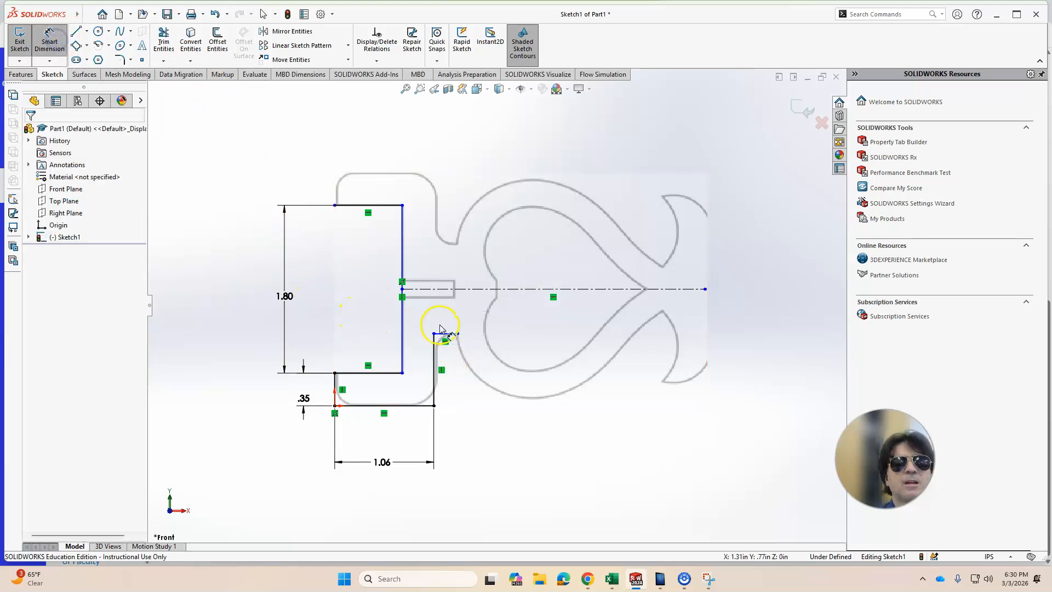
{"action": "left_click", "coordinate": [448, 333]}
{"action": "left_click", "coordinate": [443, 320]}
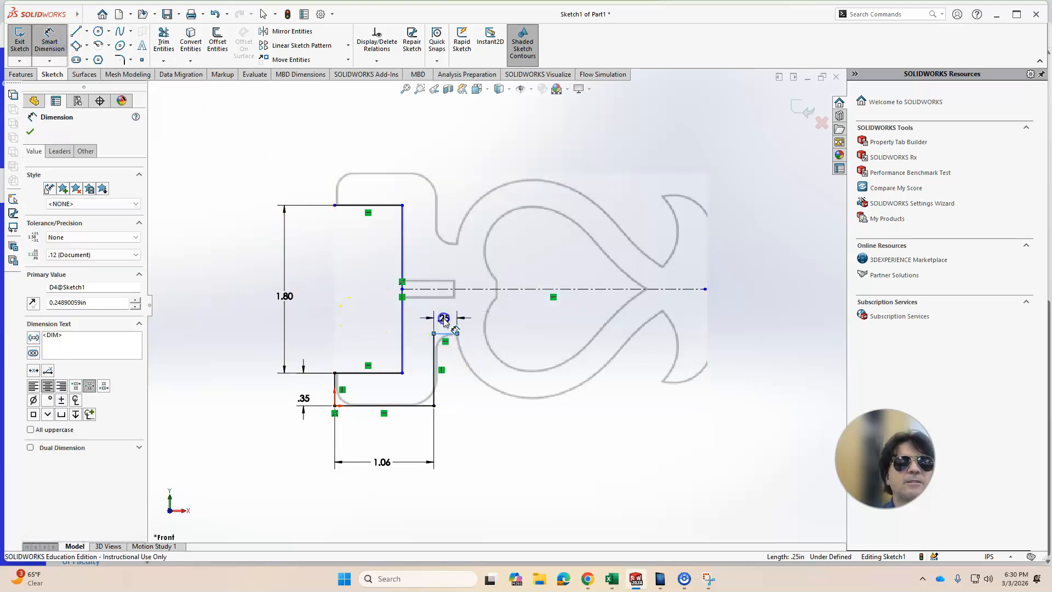
{"action": "type", "text": ".25"}
{"action": "key", "text": "Return"}
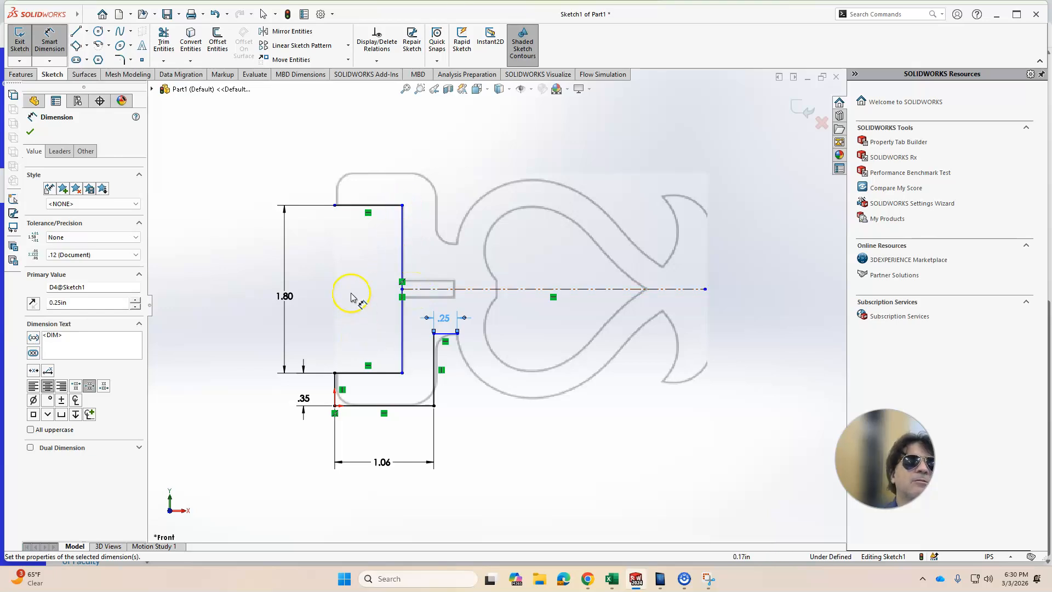
- Add a vertical relation between the outer endpoints of the recess's upper and lower horizontal lines
{"action": "left_click", "coordinate": [334, 206]}
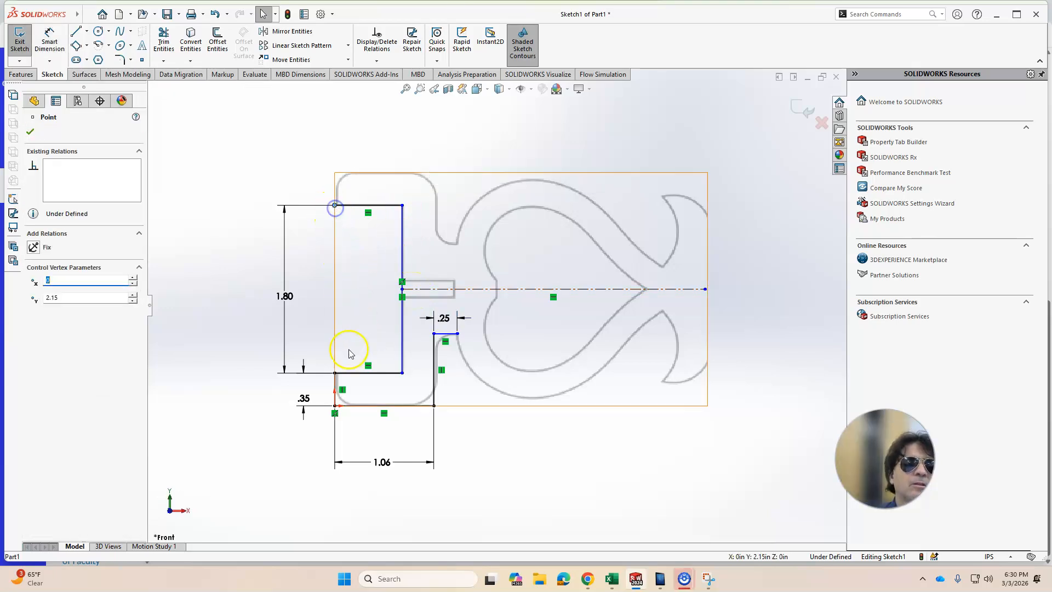
{"action": "left_click", "coordinate": [334, 373], "text": "ctrl"}
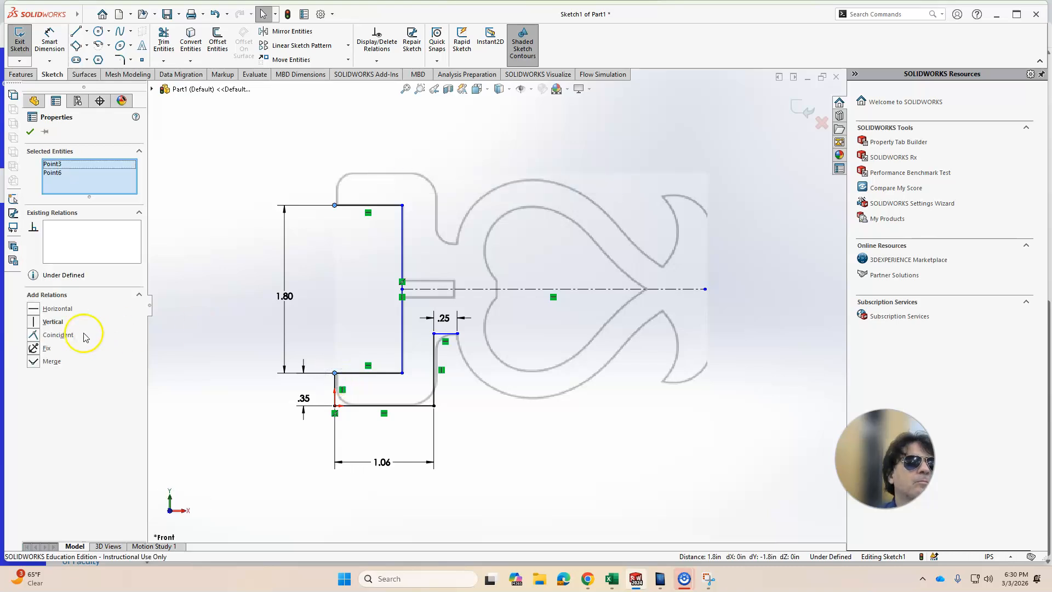
{"action": "left_click", "coordinate": [33, 323]}
{"action": "left_click", "coordinate": [239, 318]}
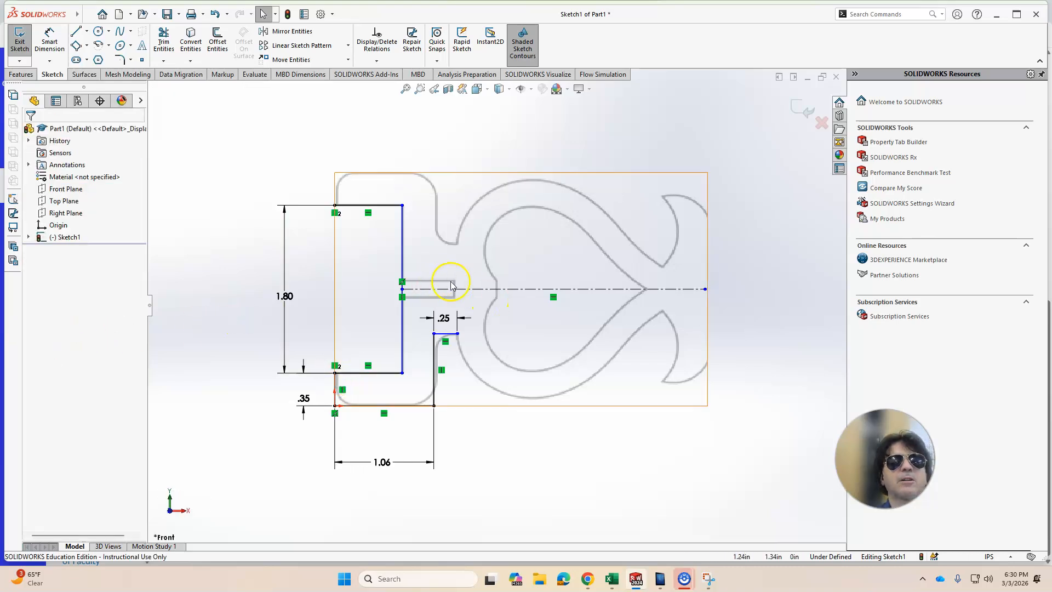
- Mirror the recess corner point, lower recess line, short vertical line, bottom line and short neck line about the horizontal centerline
{"action": "left_click", "coordinate": [402, 277]}
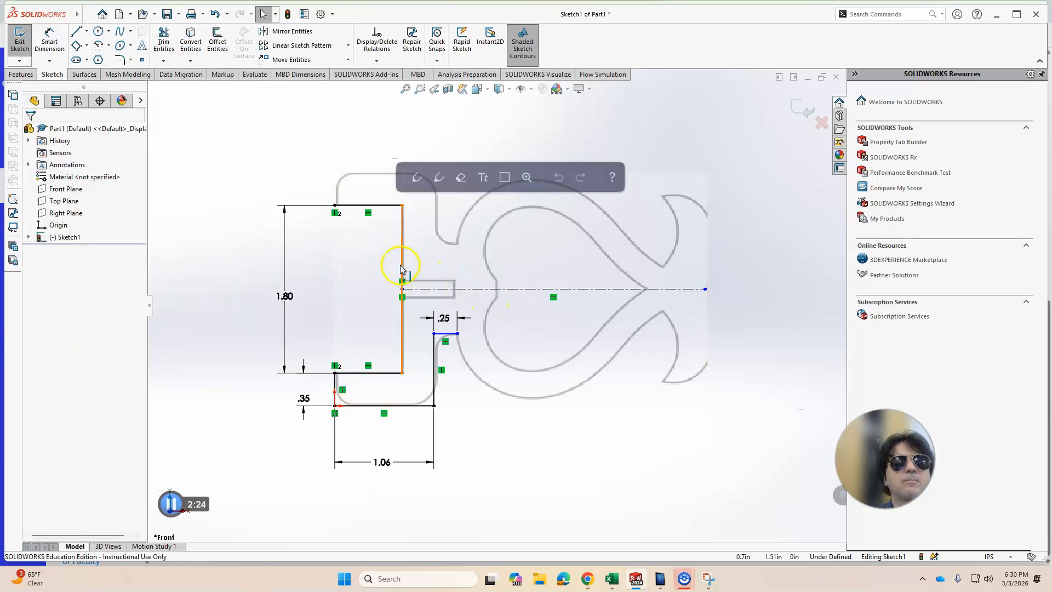
{"action": "left_click", "coordinate": [402, 206]}
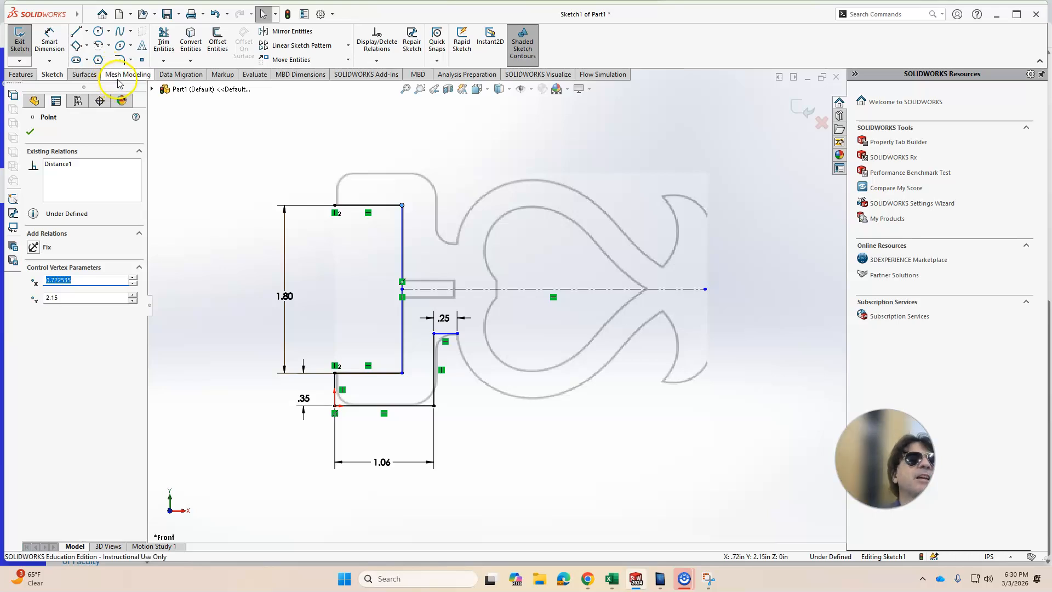
{"action": "left_click", "coordinate": [269, 32]}
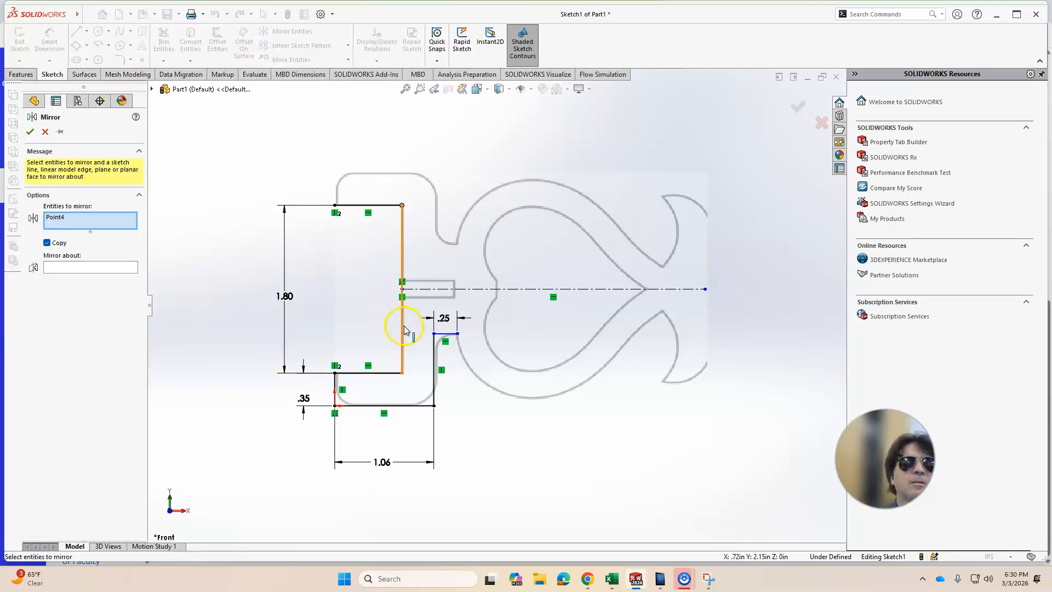
{"action": "left_click", "coordinate": [336, 385]}
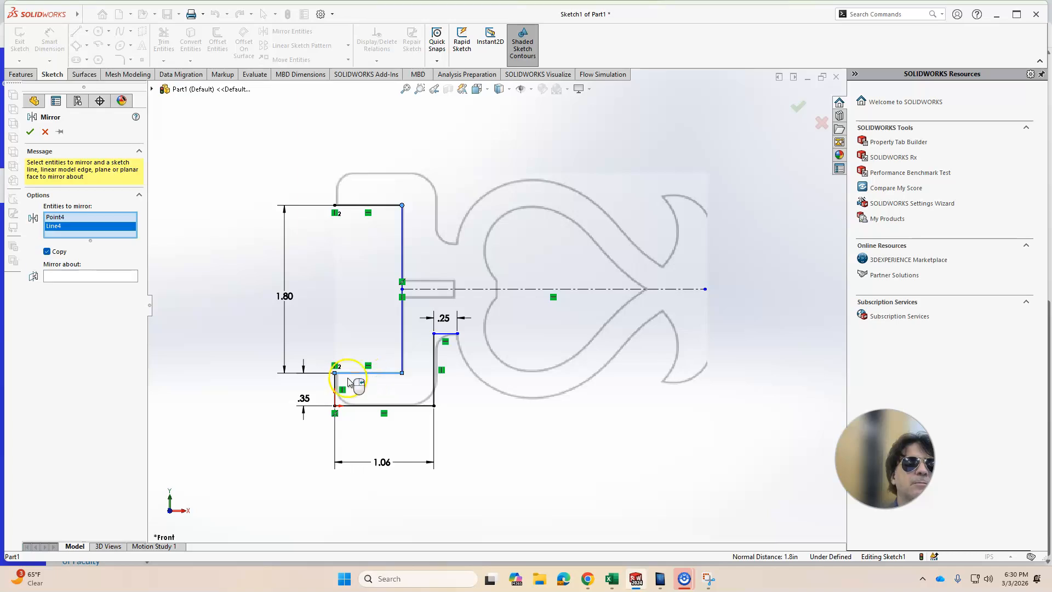
{"action": "left_click", "coordinate": [351, 406]}
{"action": "left_click", "coordinate": [434, 384]}
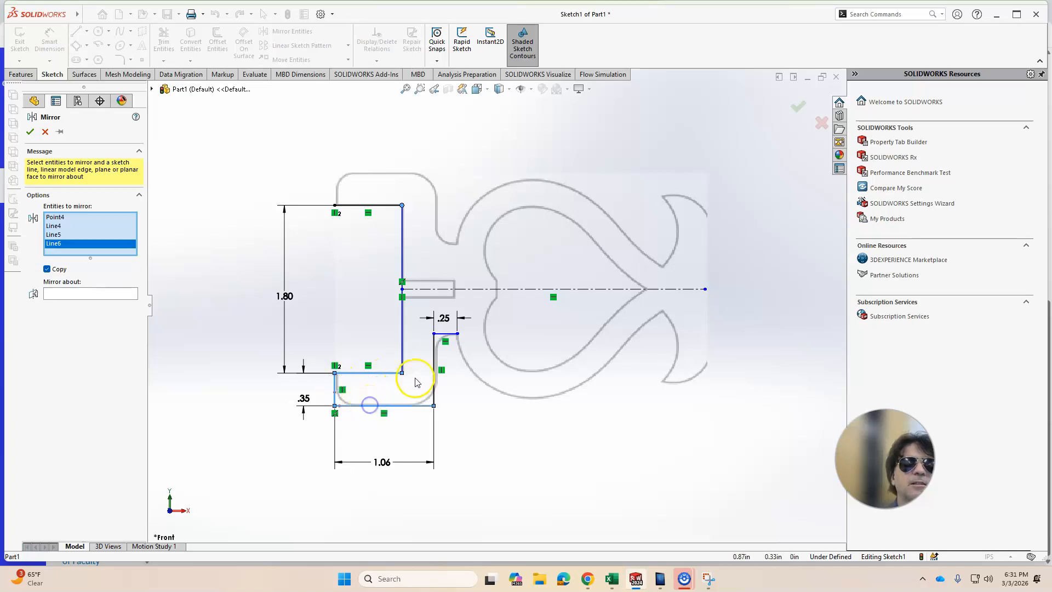
{"action": "left_click", "coordinate": [445, 335]}
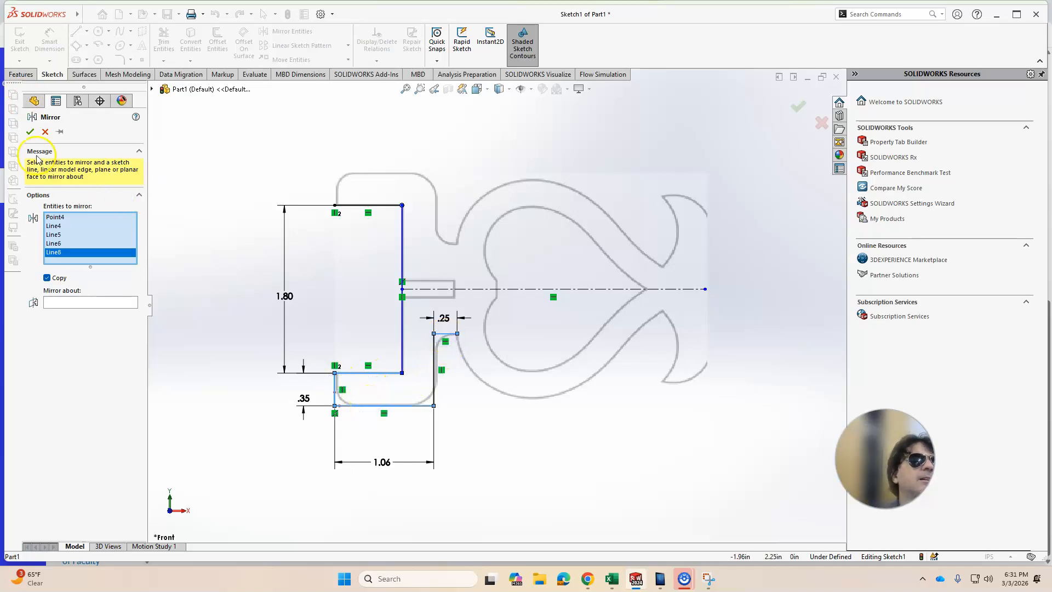
{"action": "left_click", "coordinate": [533, 290]}
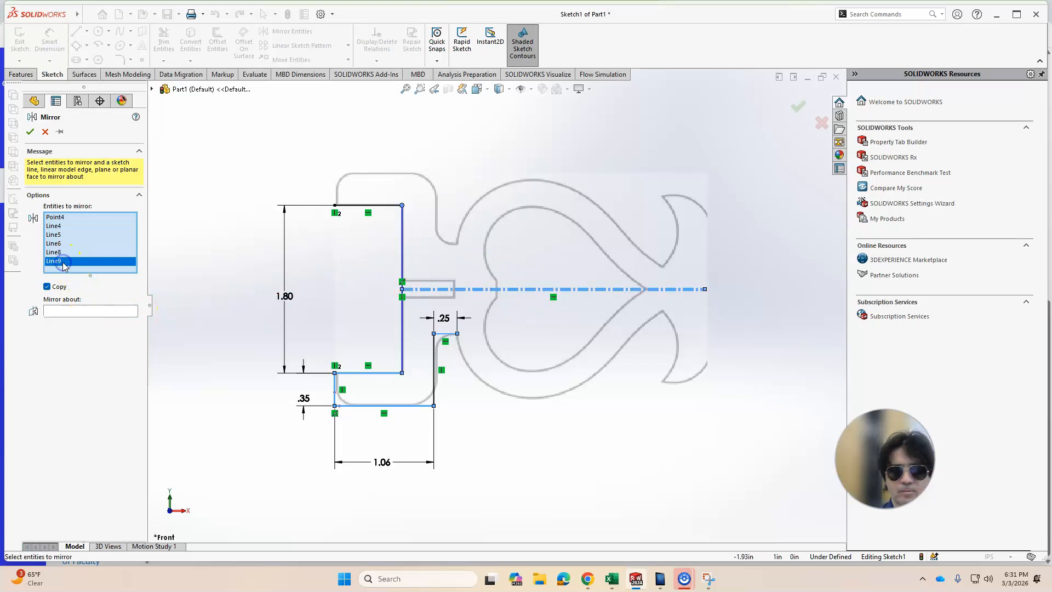
{"action": "key", "text": "Delete"}
{"action": "left_click", "coordinate": [82, 301]}
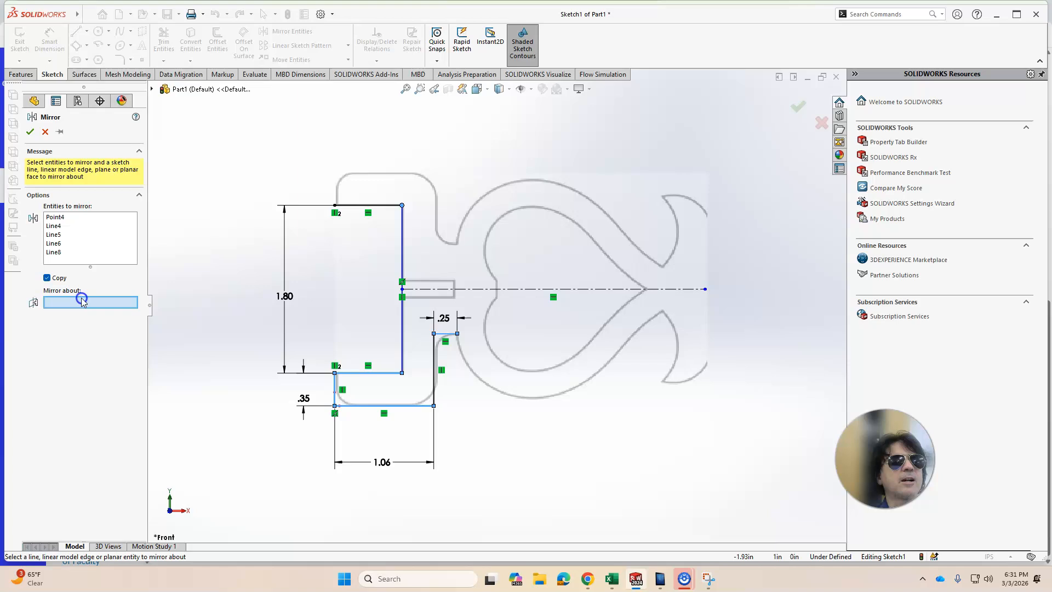
{"action": "left_click", "coordinate": [545, 289]}
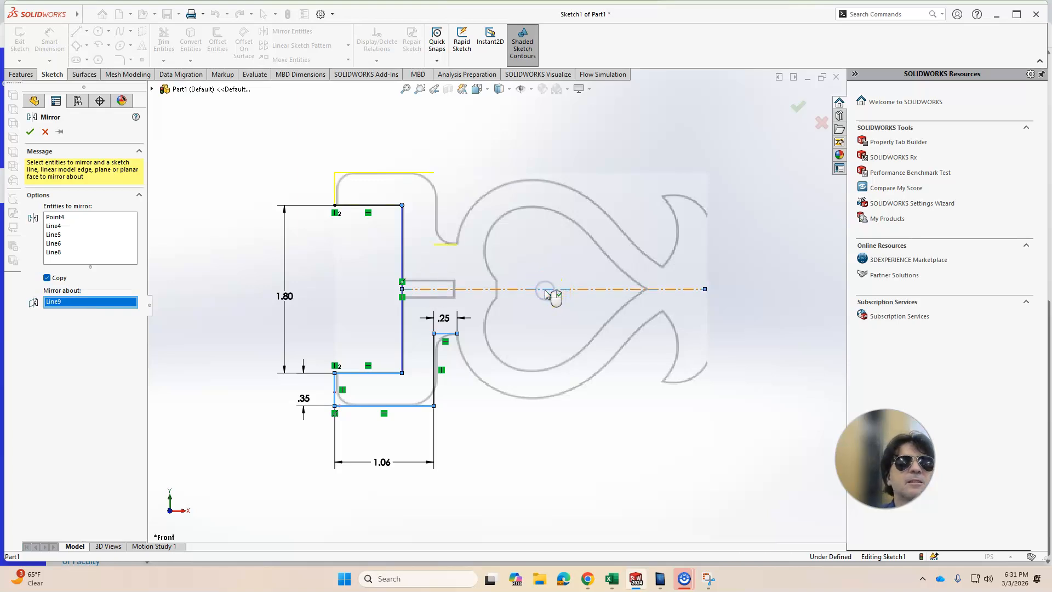
{"action": "left_click", "coordinate": [31, 131]}
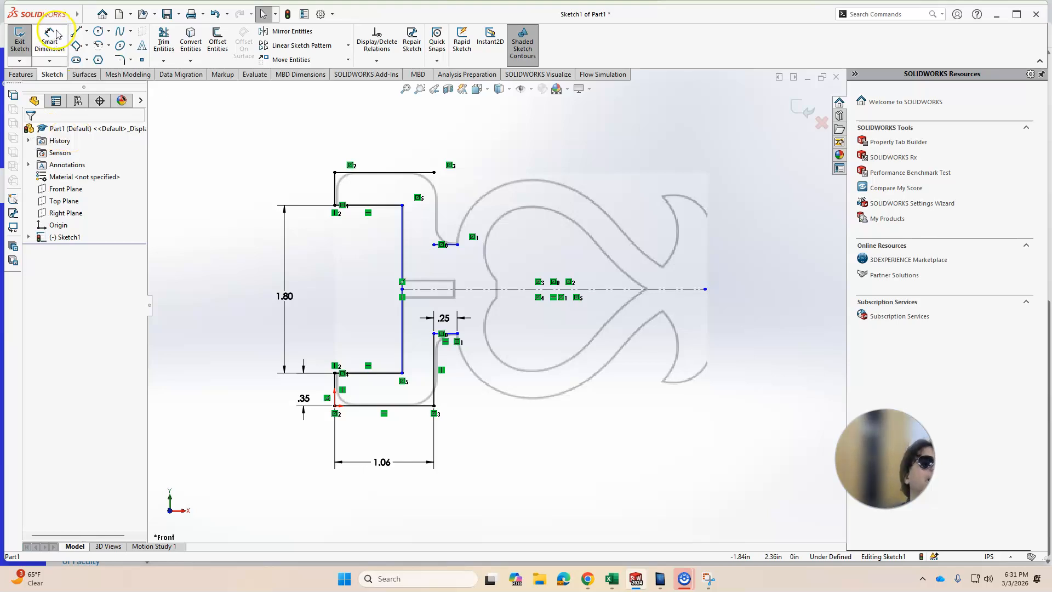
- Trace the outer curve of the heart's lower lobe with a five-point spline from the neck line's end to the cusp where the tail begins
{"action": "left_click", "coordinate": [120, 33]}
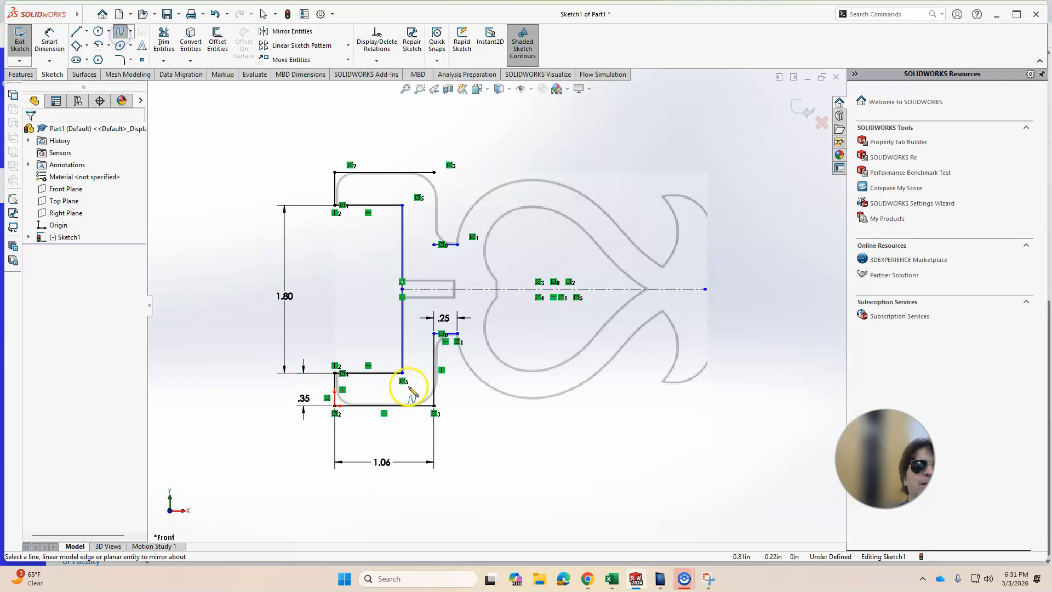
{"action": "left_click", "coordinate": [457, 333]}
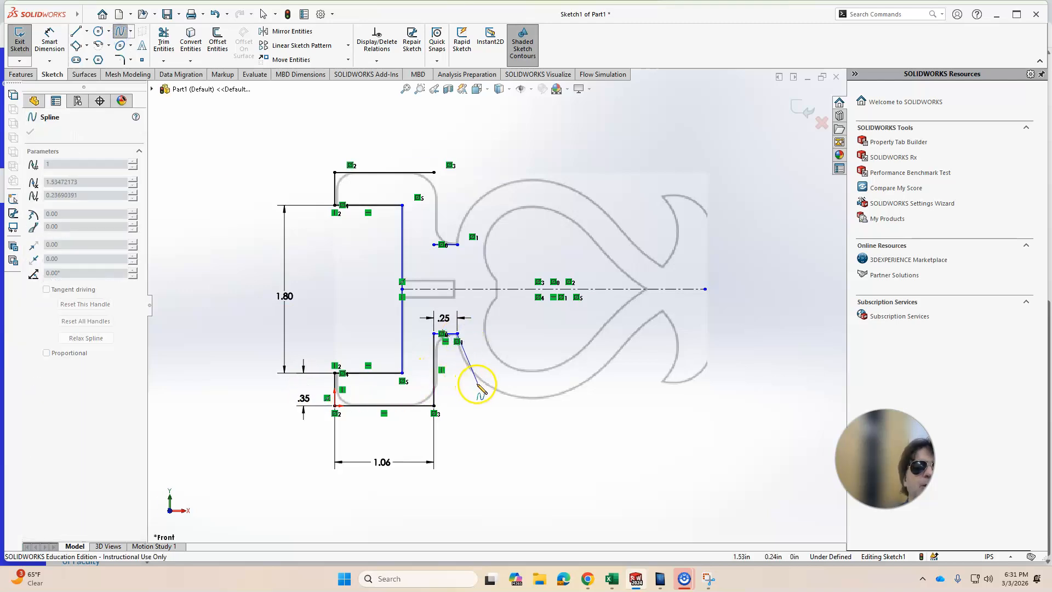
{"action": "left_click", "coordinate": [511, 396]}
{"action": "left_click", "coordinate": [571, 393]}
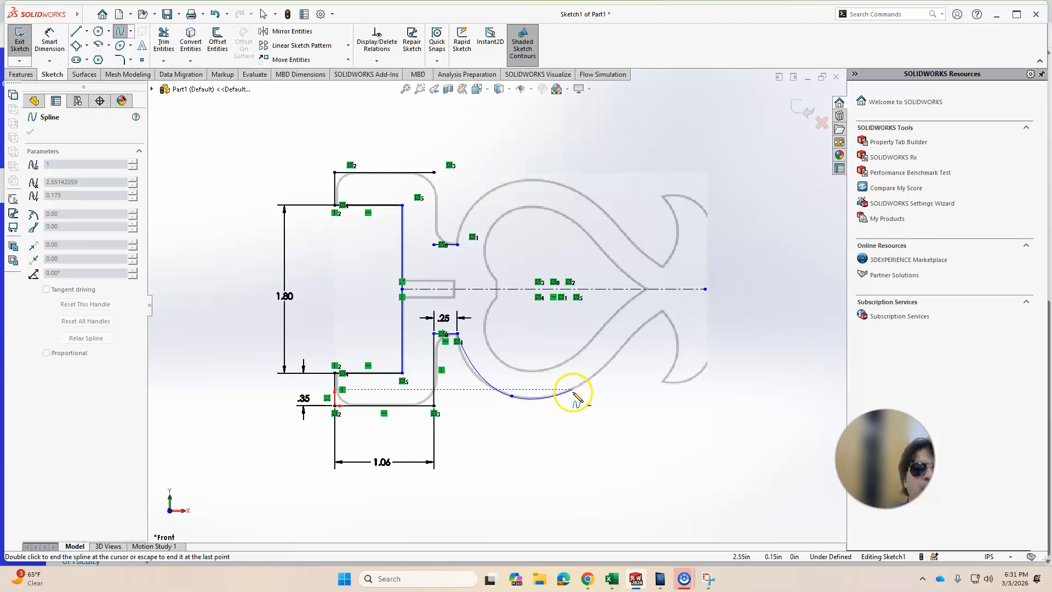
{"action": "left_click", "coordinate": [629, 339]}
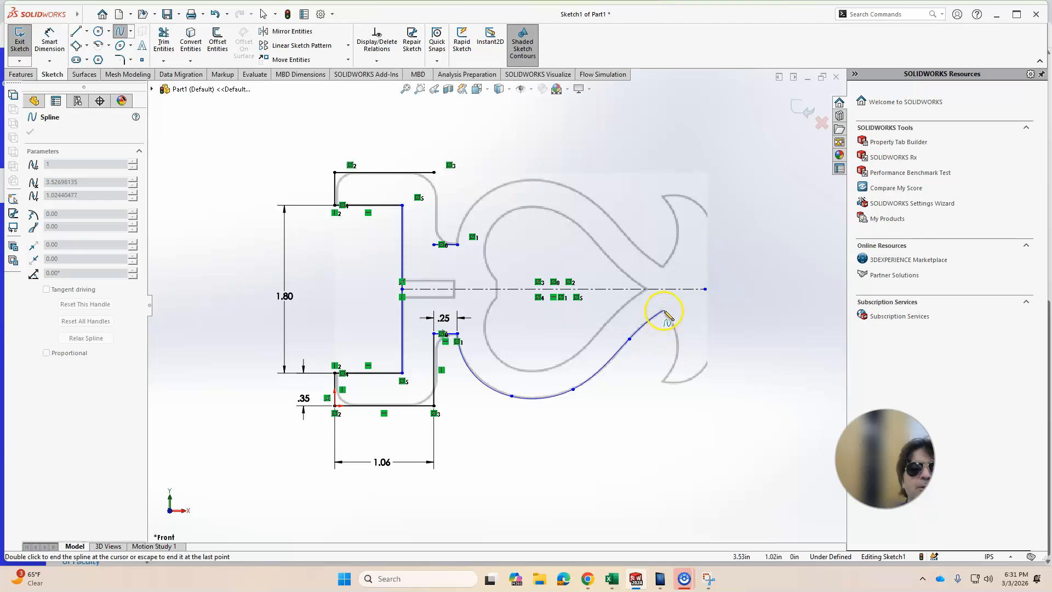
{"action": "double_click", "coordinate": [663, 311]}
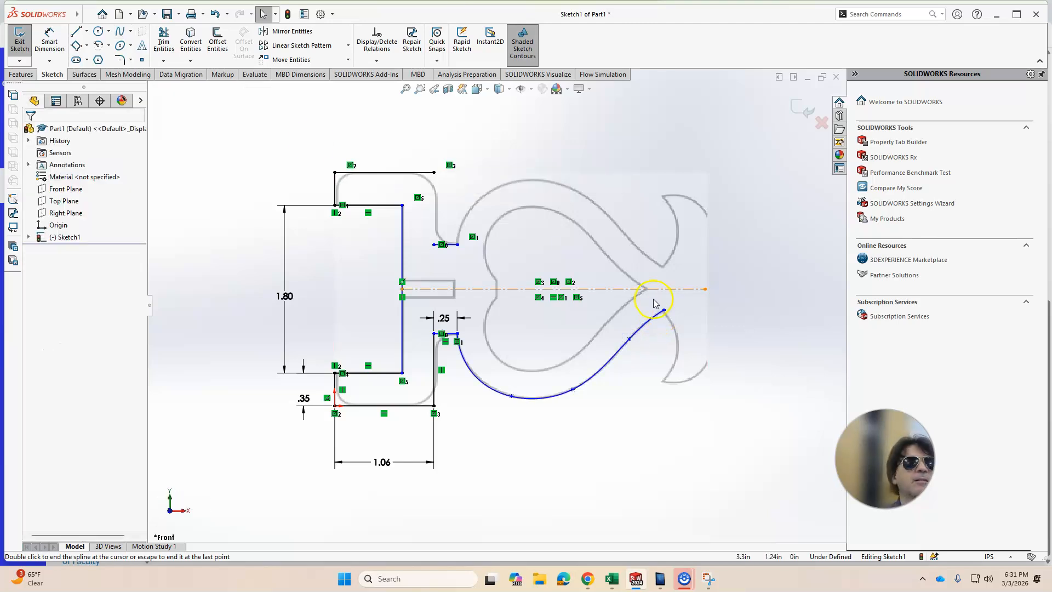
- Trace the concave inner edge of the lower tail with a three-point spline from the lobe spline's end to the tail's tip
{"action": "left_click", "coordinate": [120, 31]}
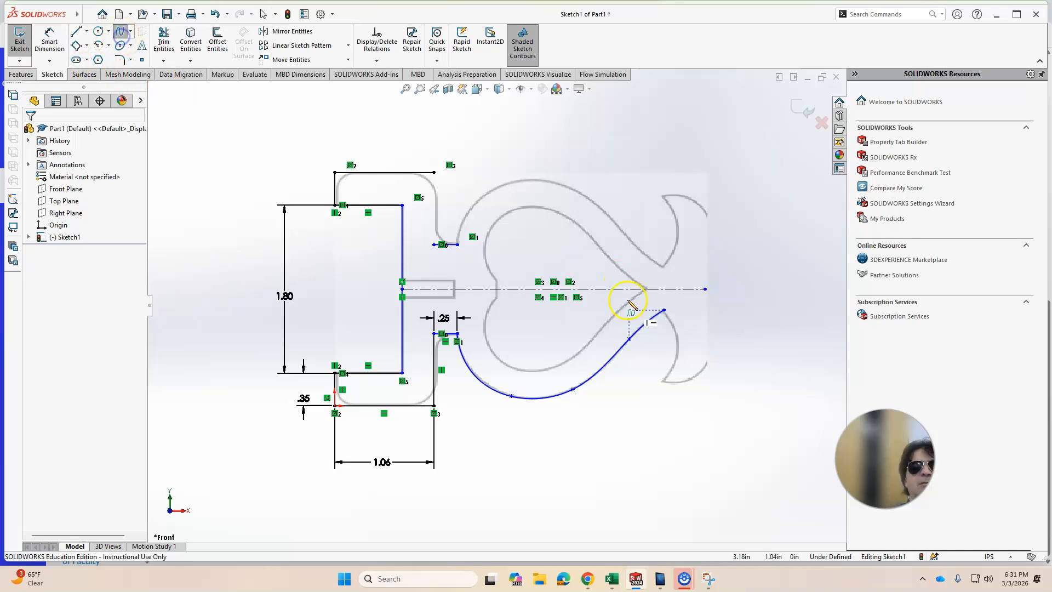
{"action": "left_click", "coordinate": [679, 326]}
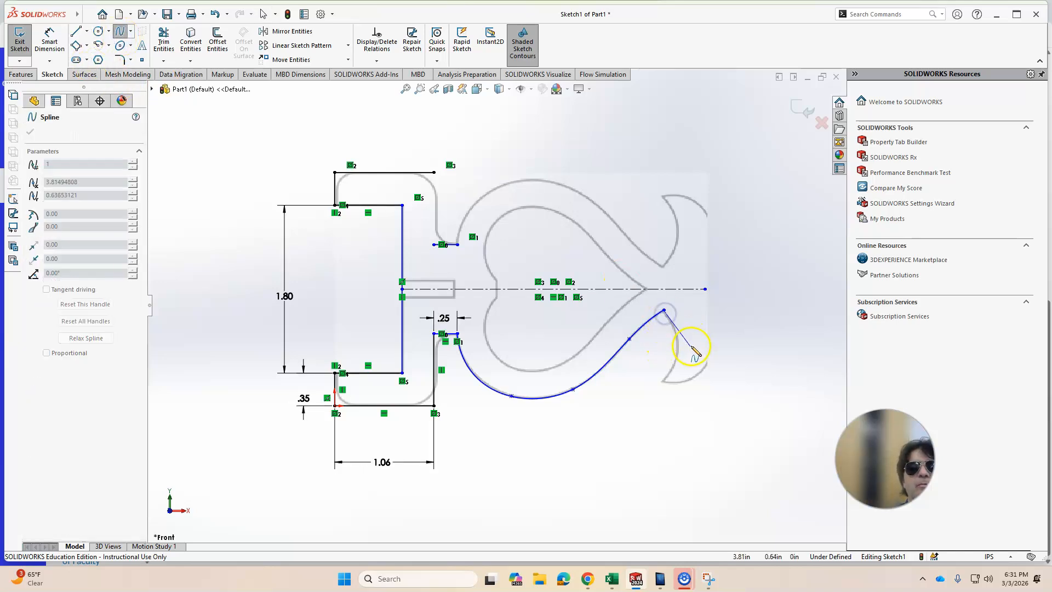
{"action": "left_click", "coordinate": [678, 343]}
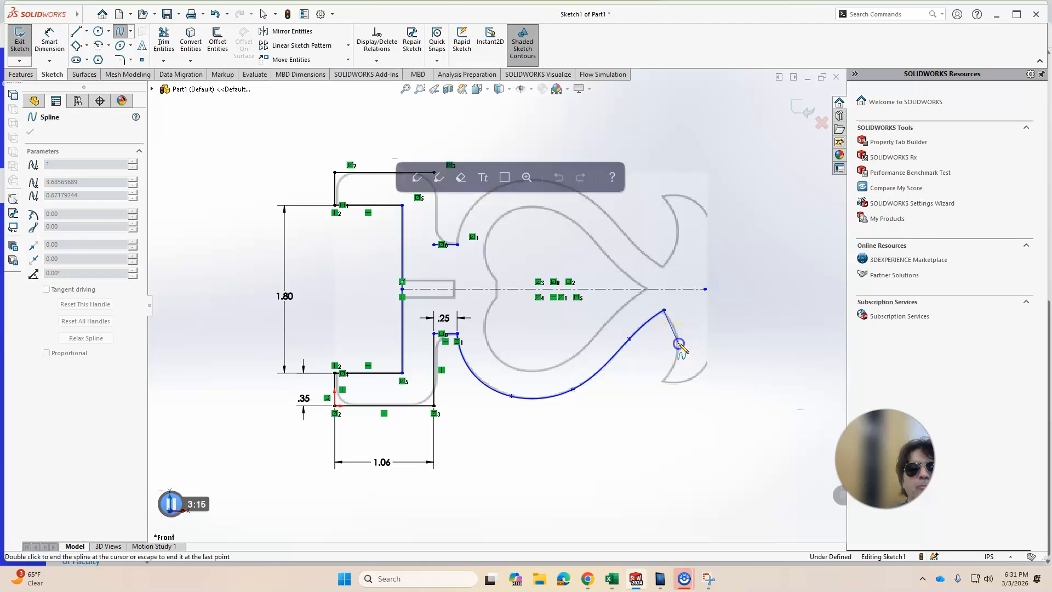
{"action": "double_click", "coordinate": [664, 383]}
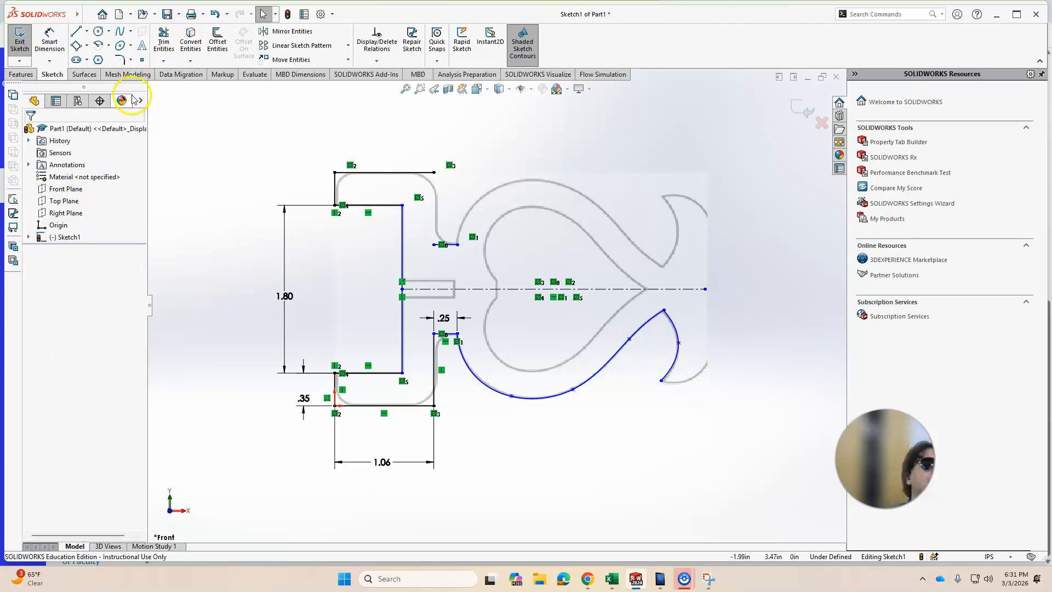
- Trace the lower tail's outer edge with a three-point spline from the tail's tip to directly below the centerline's outer end
{"action": "left_click", "coordinate": [120, 32]}
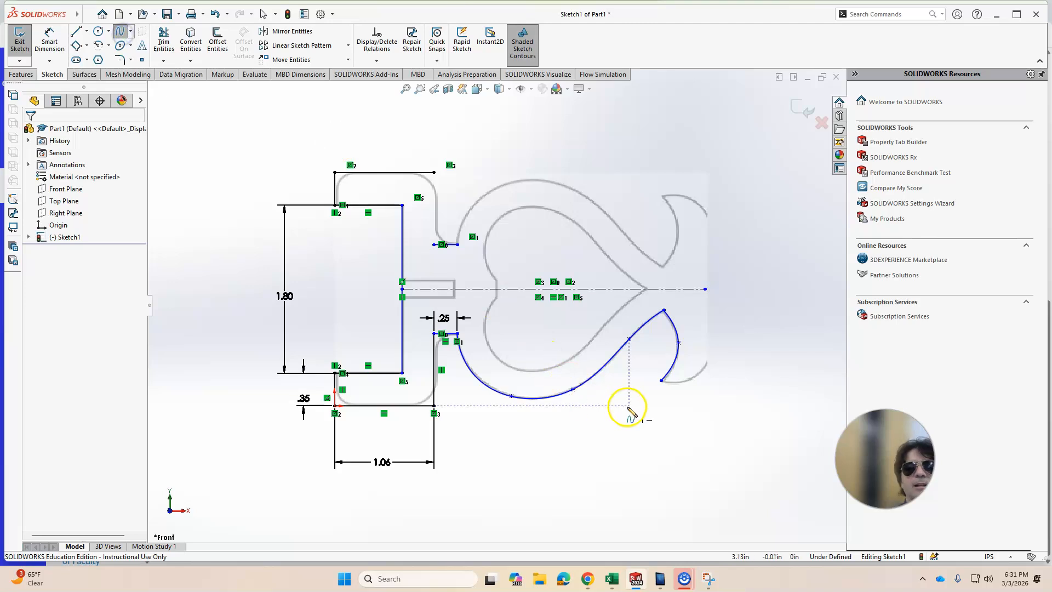
{"action": "left_click", "coordinate": [662, 380]}
{"action": "left_click", "coordinate": [691, 380]}
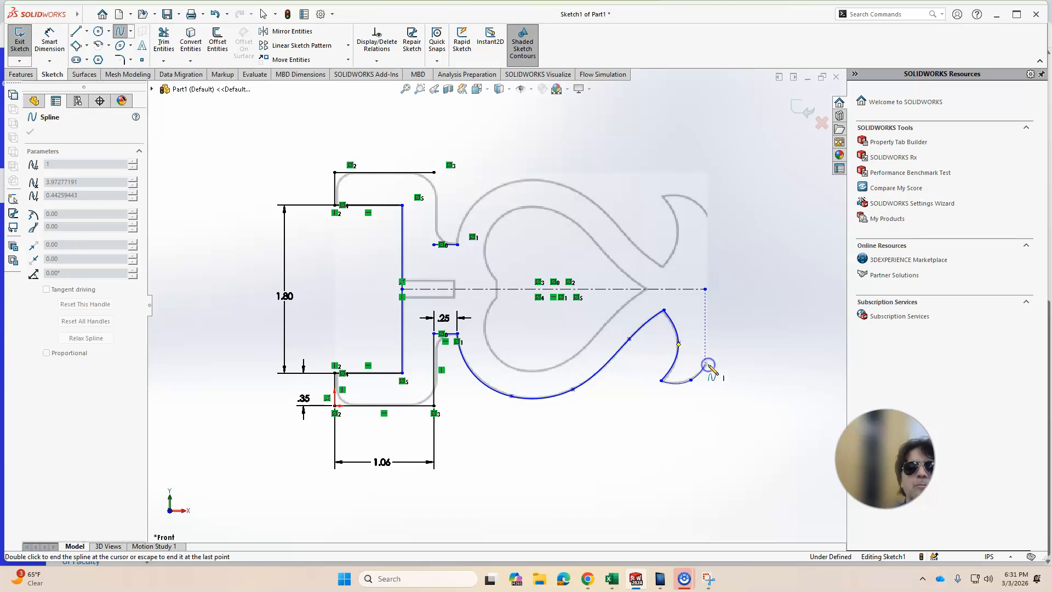
{"action": "double_click", "coordinate": [706, 364]}
{"action": "key", "text": "Escape"}
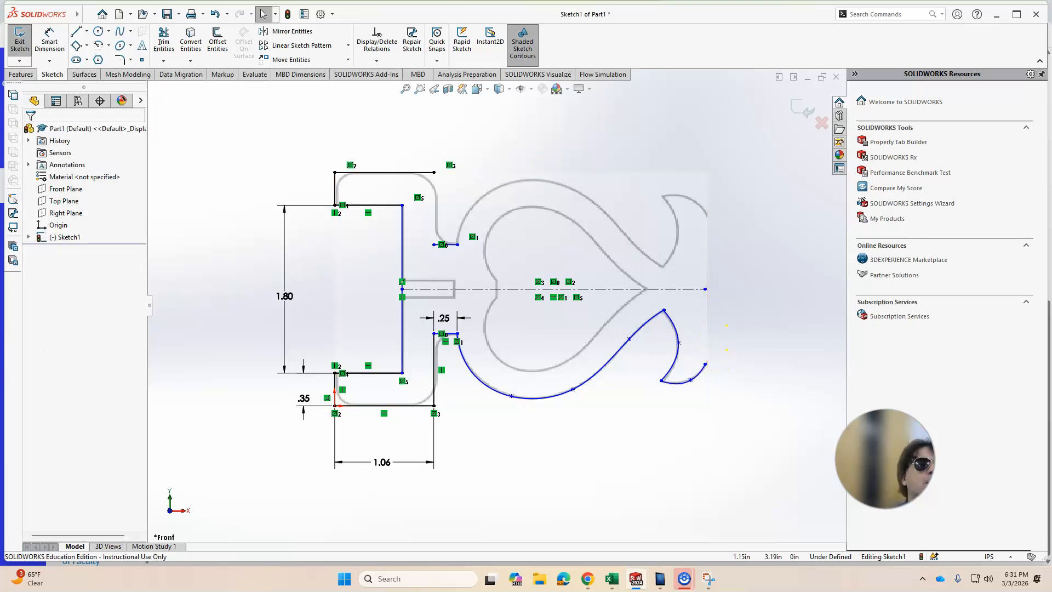
- Draw a vertical line from the centerline's outer endpoint down to the end of the tail's outer spline
{"action": "left_click", "coordinate": [74, 29]}
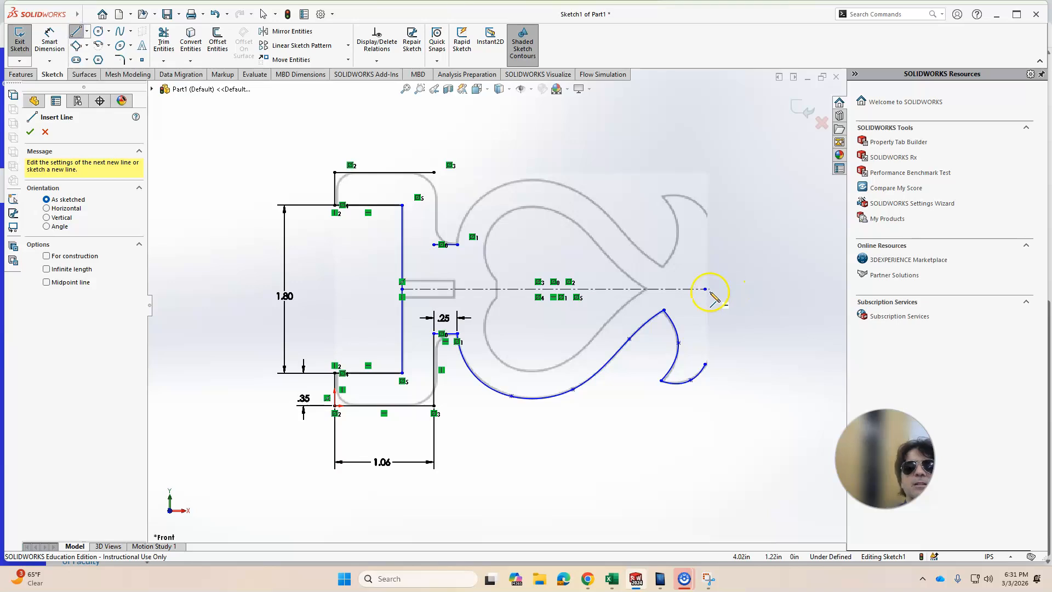
{"action": "left_click", "coordinate": [705, 288]}
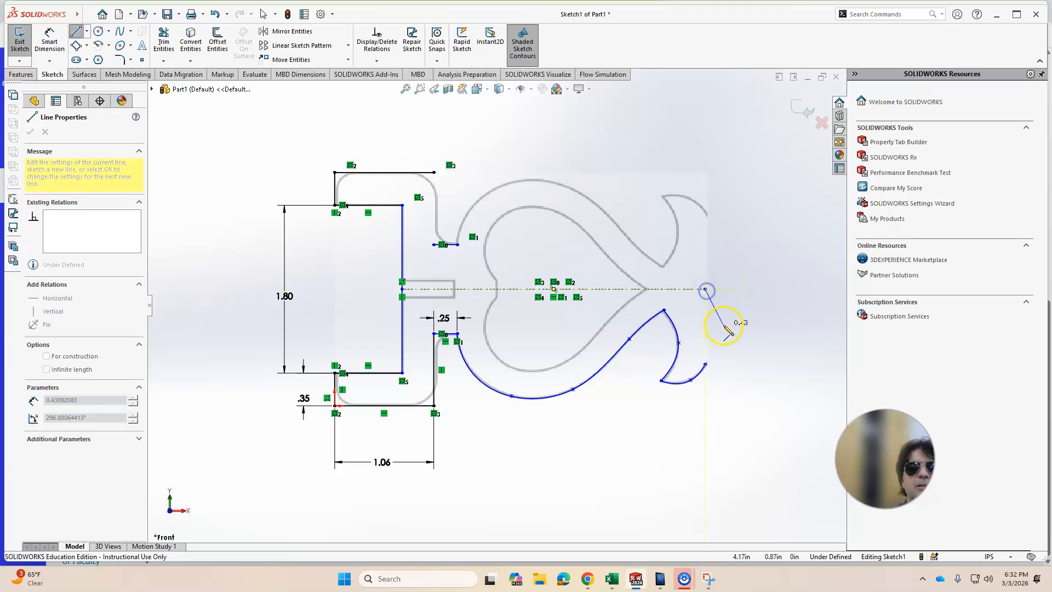
{"action": "left_click", "coordinate": [704, 365]}
{"action": "key", "text": "Escape"}
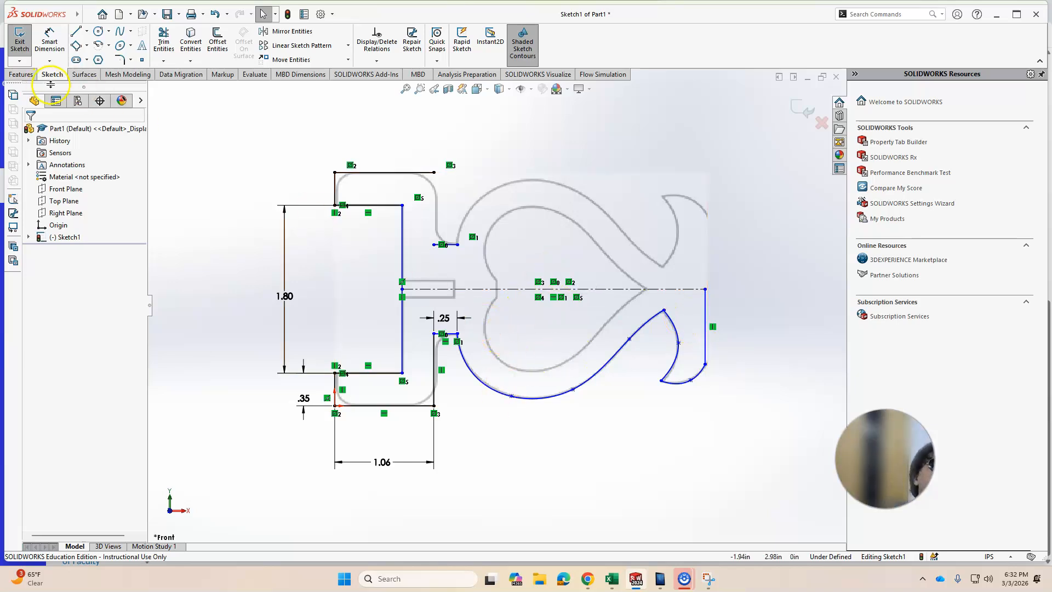
- Offset only the lower lobe's outer spline 0.25 in toward the inside of the heart, with chain selection off and the direction reversed
{"action": "left_click", "coordinate": [217, 43]}
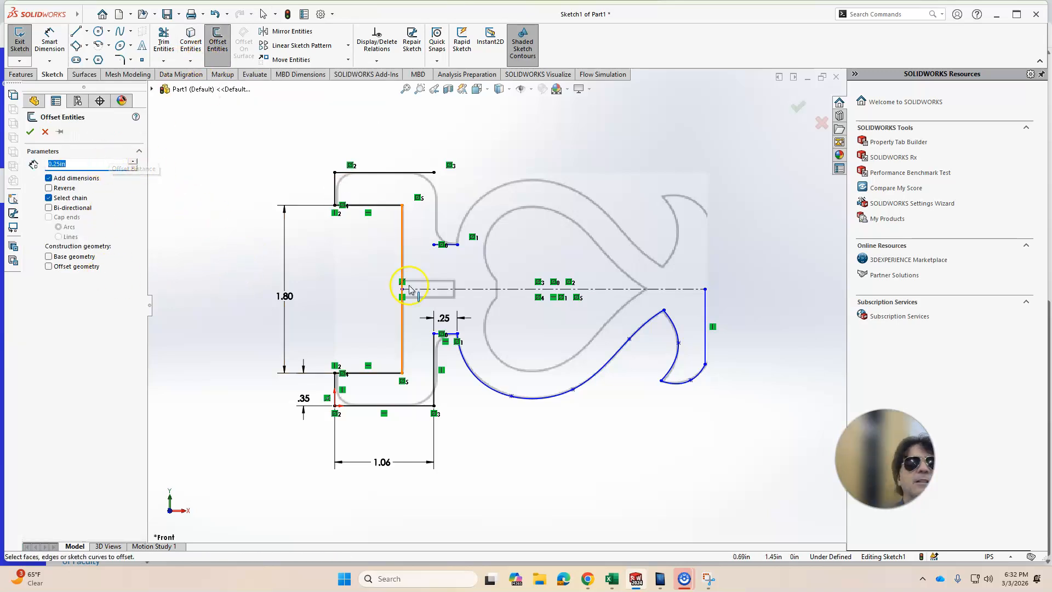
{"action": "left_click", "coordinate": [529, 404]}
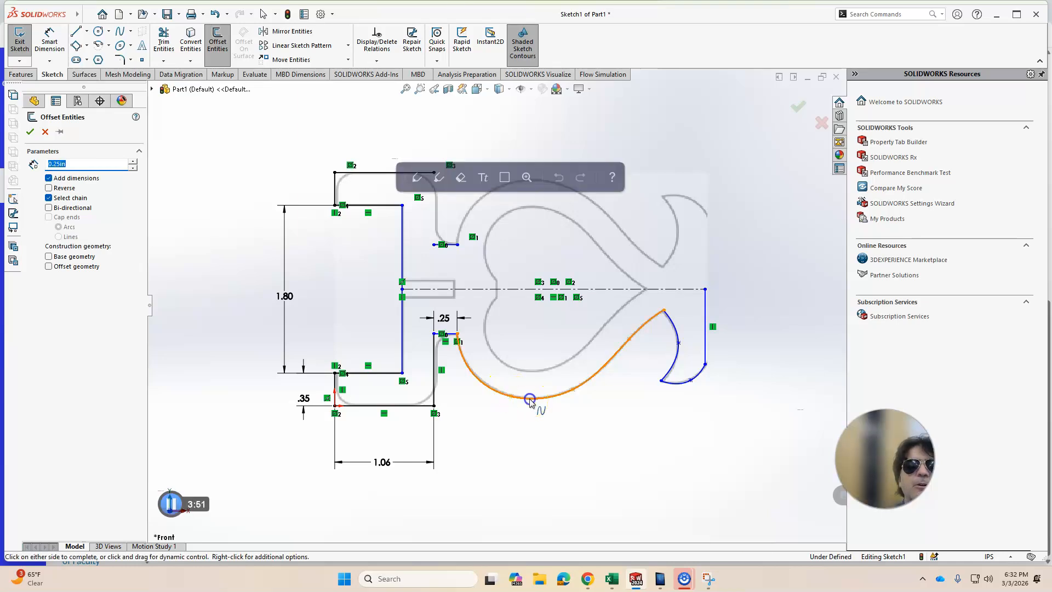
{"action": "left_click", "coordinate": [48, 199]}
{"action": "left_click", "coordinate": [49, 188]}
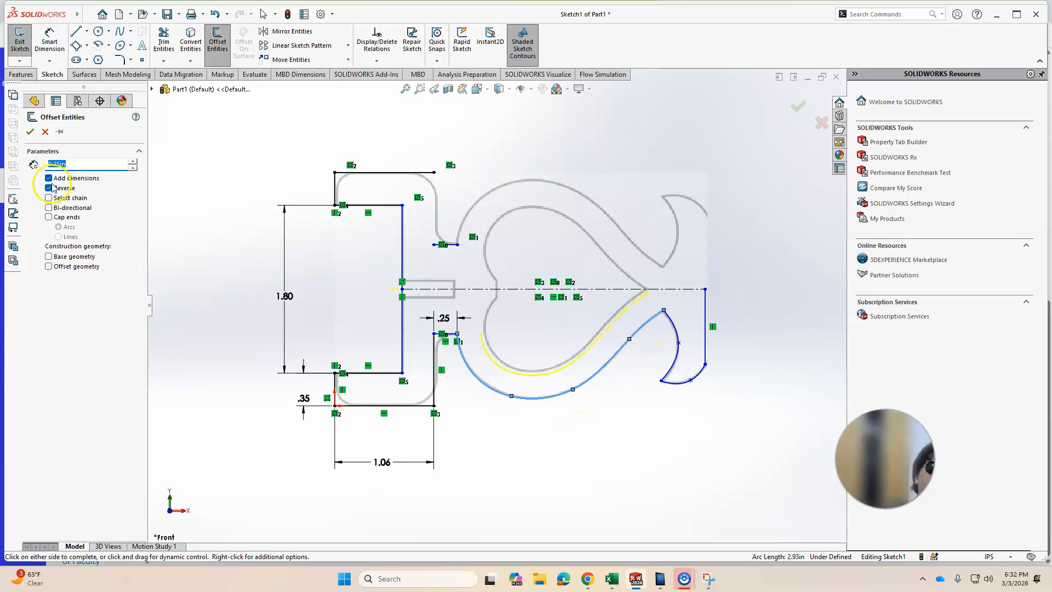
{"action": "left_click", "coordinate": [30, 131]}
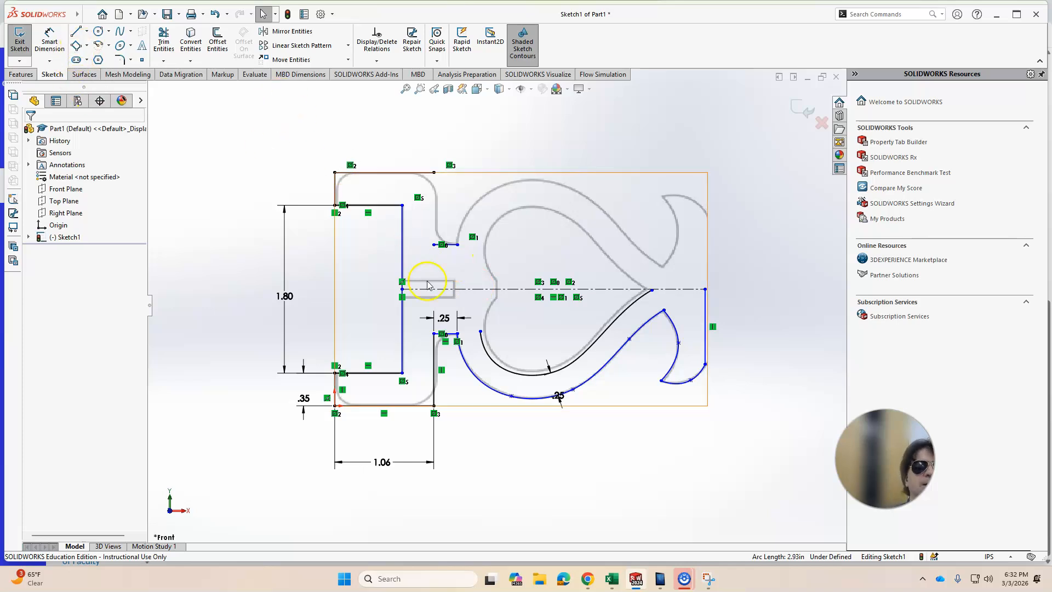
- Extend the heart's inner outline with a three-point spline from the offset curve's open end to the notch just below the centerline
{"action": "left_click", "coordinate": [120, 32]}
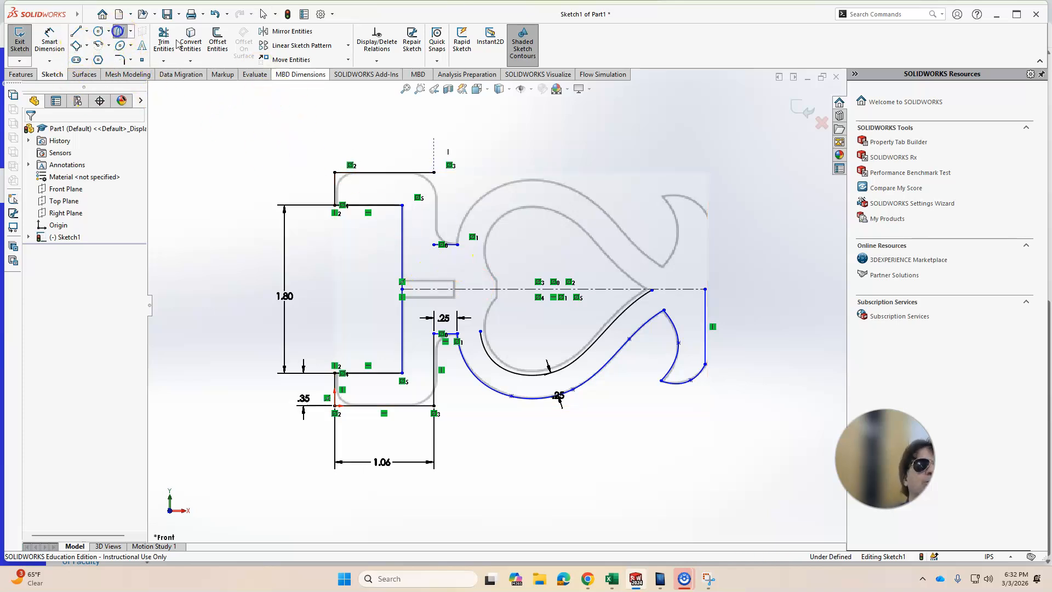
{"action": "left_click", "coordinate": [481, 331]}
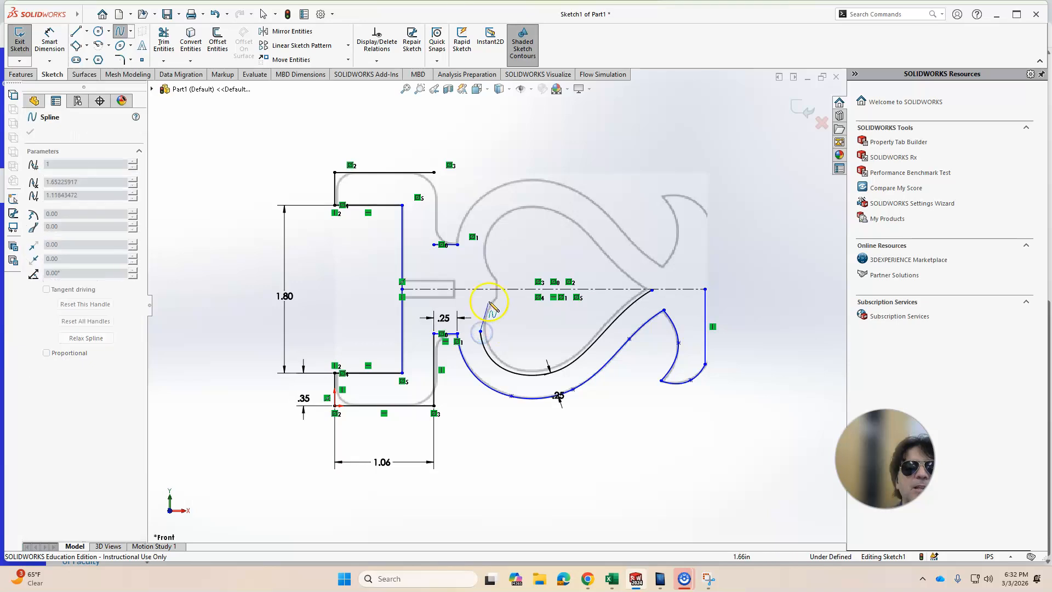
{"action": "left_click", "coordinate": [485, 310]}
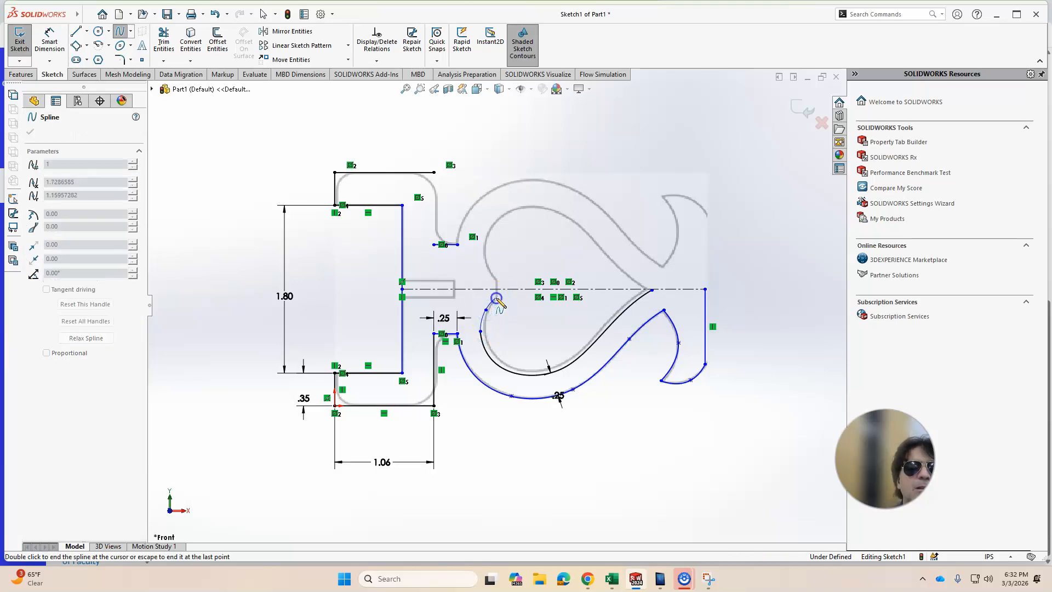
{"action": "double_click", "coordinate": [495, 298]}
{"action": "key", "text": "Escape"}
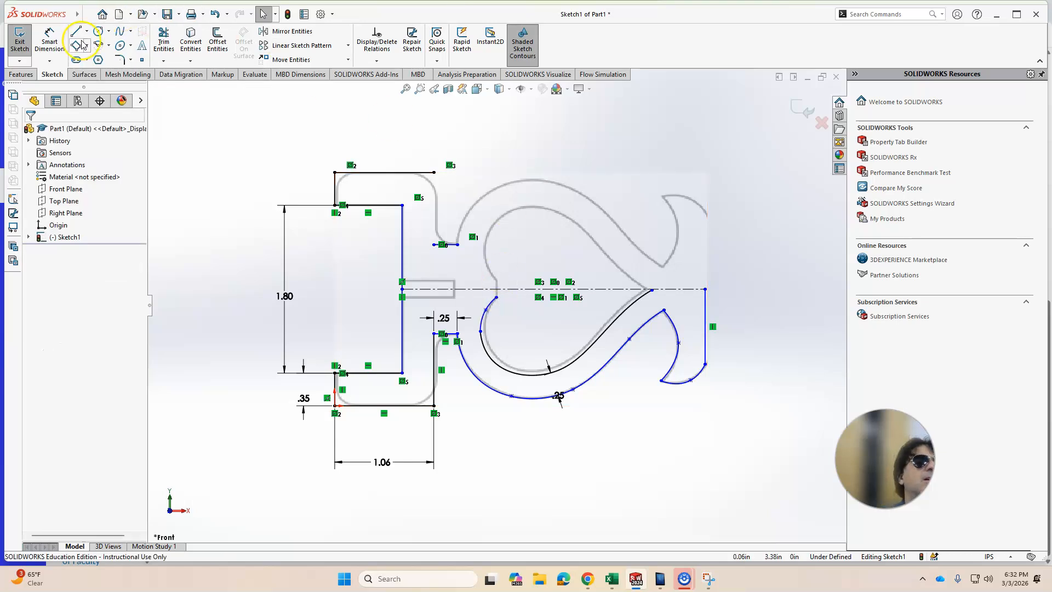
- Draw a vertical line about 0.09 in long from the notch spline's end up to the centerline
{"action": "left_click", "coordinate": [76, 31]}
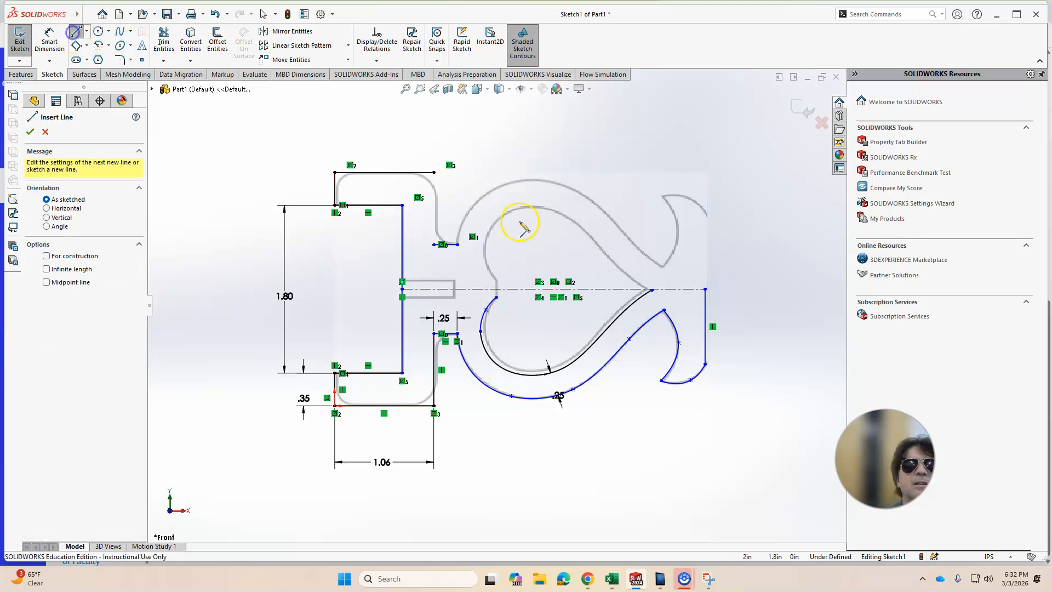
{"action": "left_click", "coordinate": [495, 298]}
{"action": "left_click", "coordinate": [496, 289]}
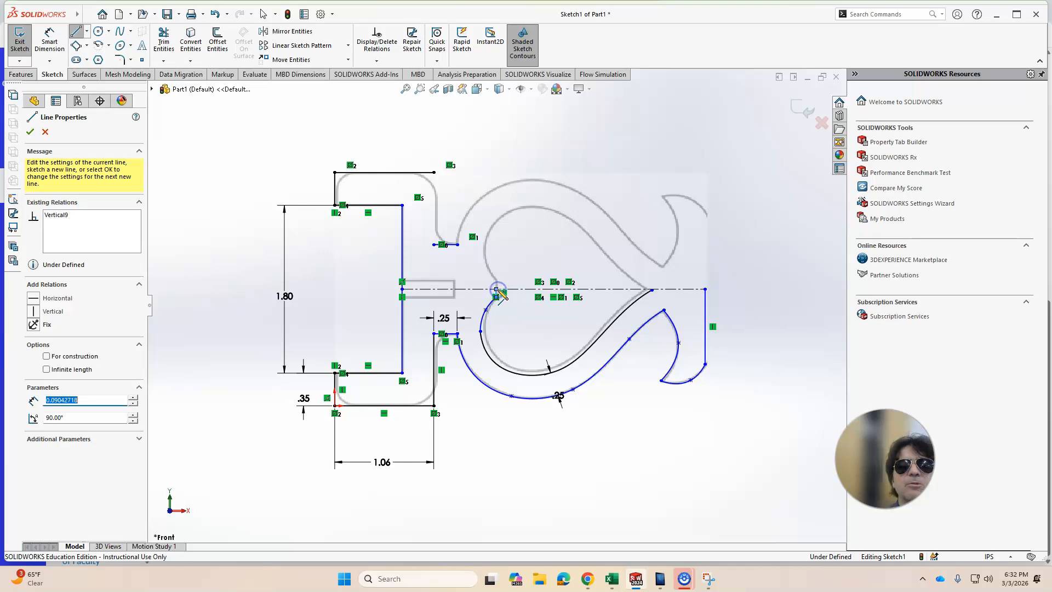
- Mirror the lower half's inner heart curves, notch line, outer spline, neck's vertical line, tail splines and end line about the horizontal centerline
{"action": "key", "text": "Escape"}
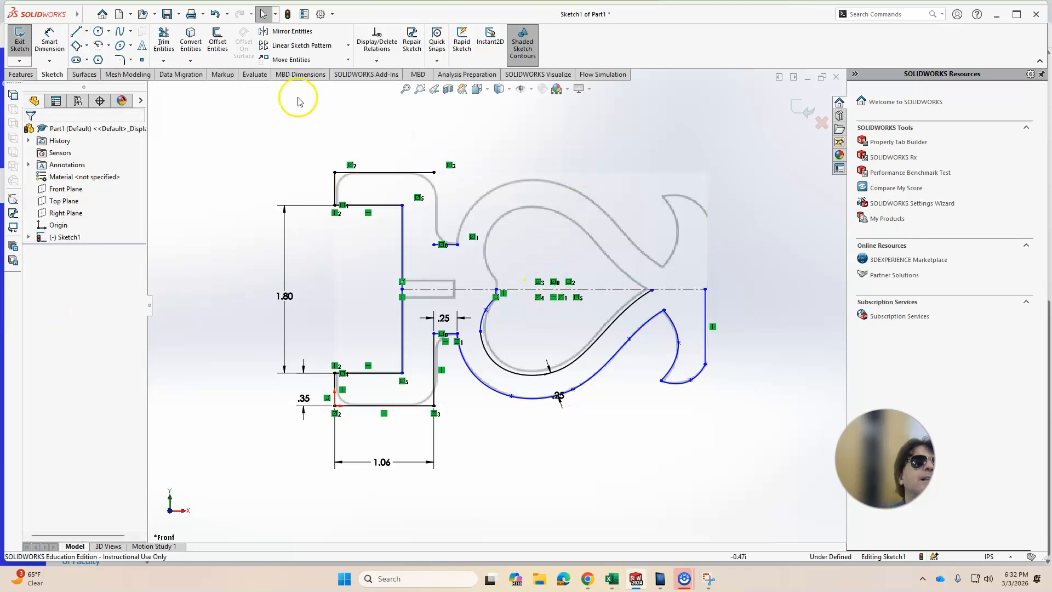
{"action": "left_click", "coordinate": [287, 31]}
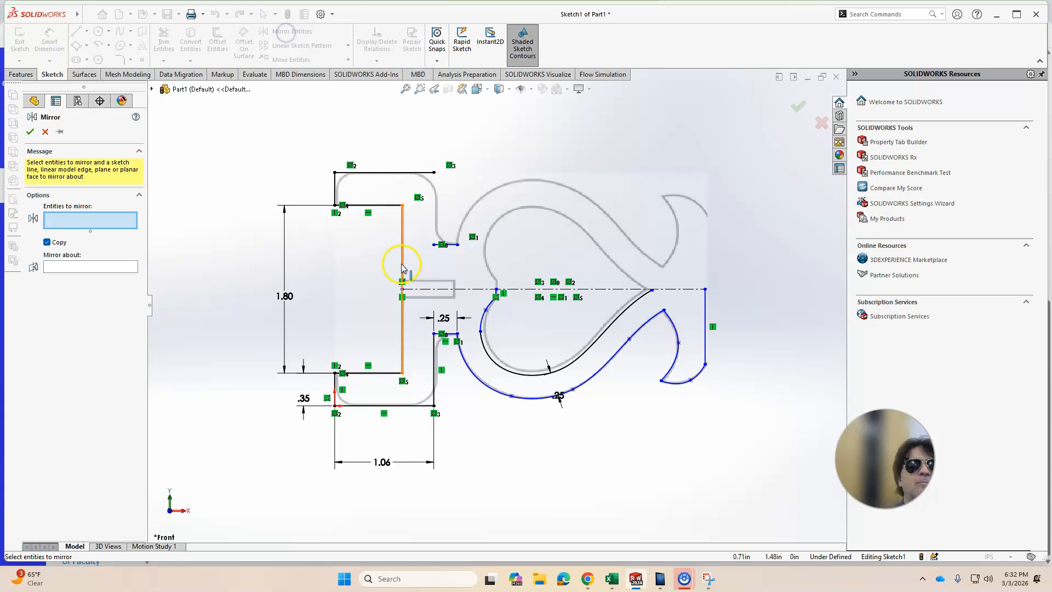
{"action": "left_click", "coordinate": [495, 368]}
{"action": "left_click", "coordinate": [484, 325]}
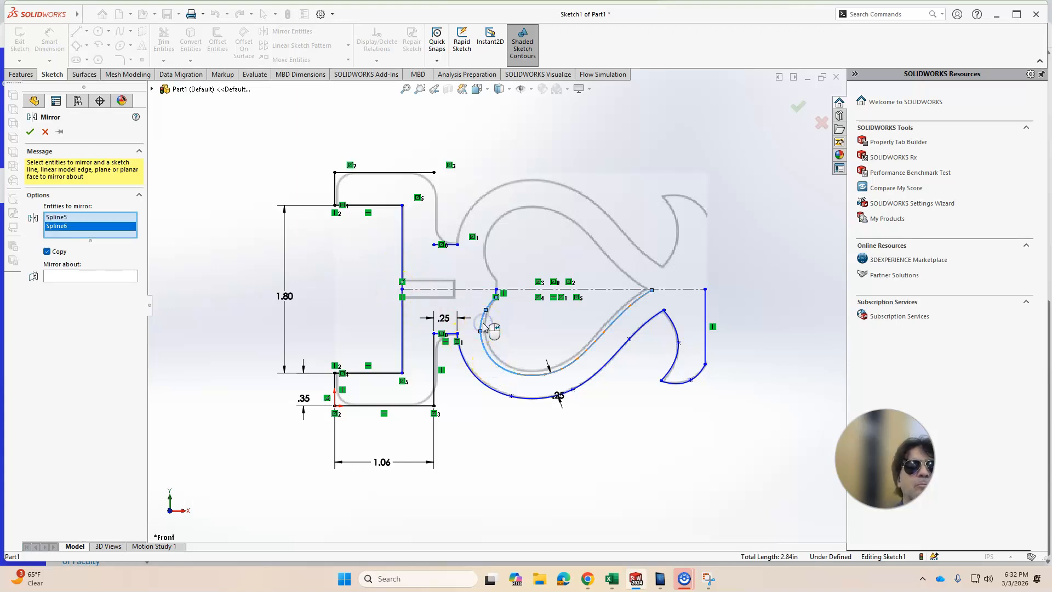
{"action": "scroll", "coordinate": [484, 326], "scroll_direction": "down", "scroll_amount": 5}
{"action": "left_click", "coordinate": [450, 281]}
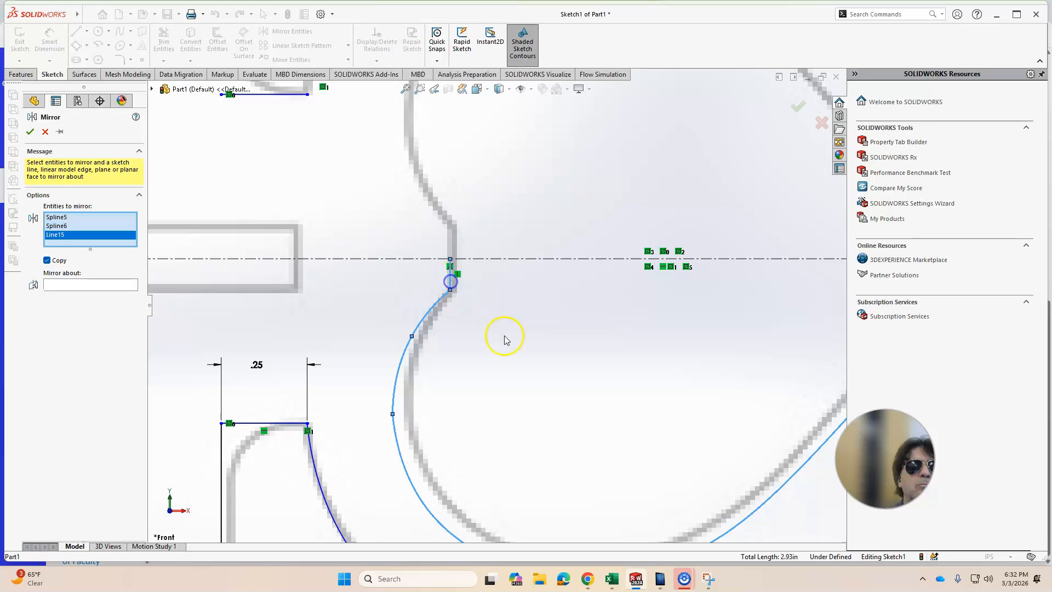
{"action": "scroll", "coordinate": [500, 336], "scroll_direction": "up", "scroll_amount": 5}
{"action": "left_click", "coordinate": [477, 441]}
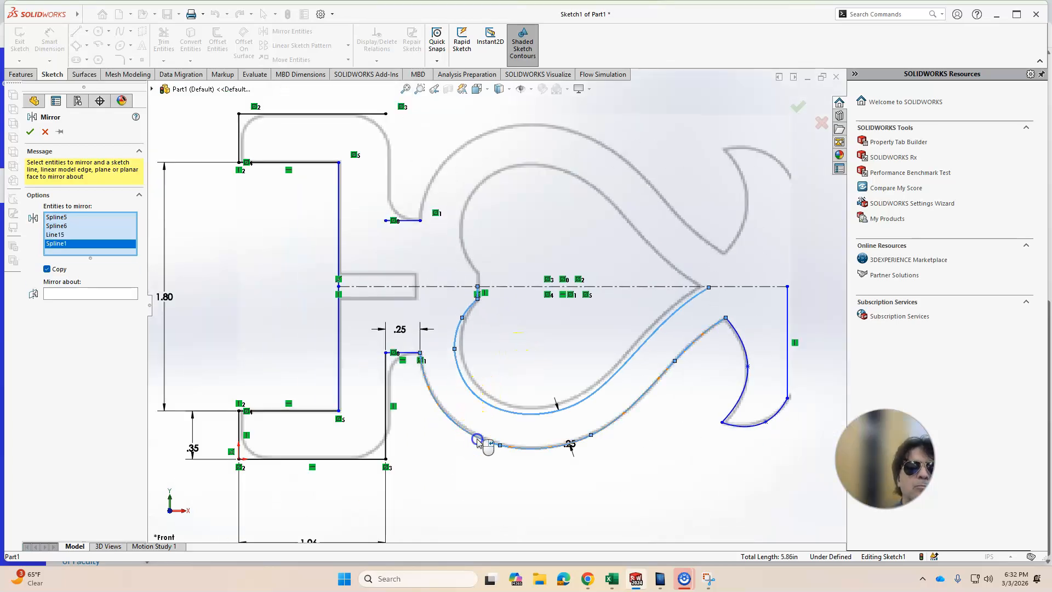
{"action": "scroll", "coordinate": [510, 428], "scroll_direction": "up", "scroll_amount": 3}
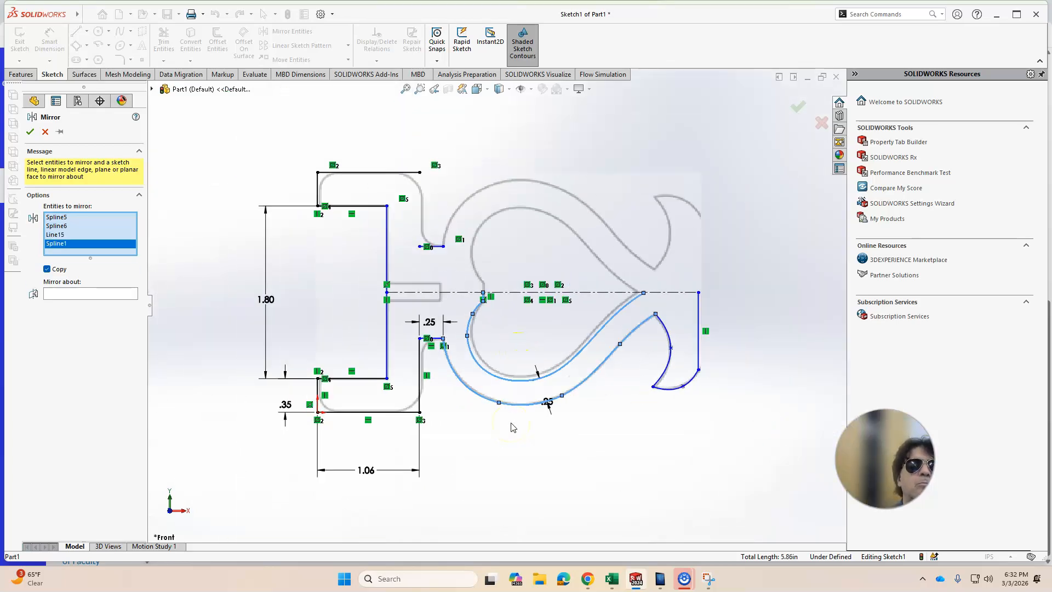
{"action": "left_click", "coordinate": [432, 364]}
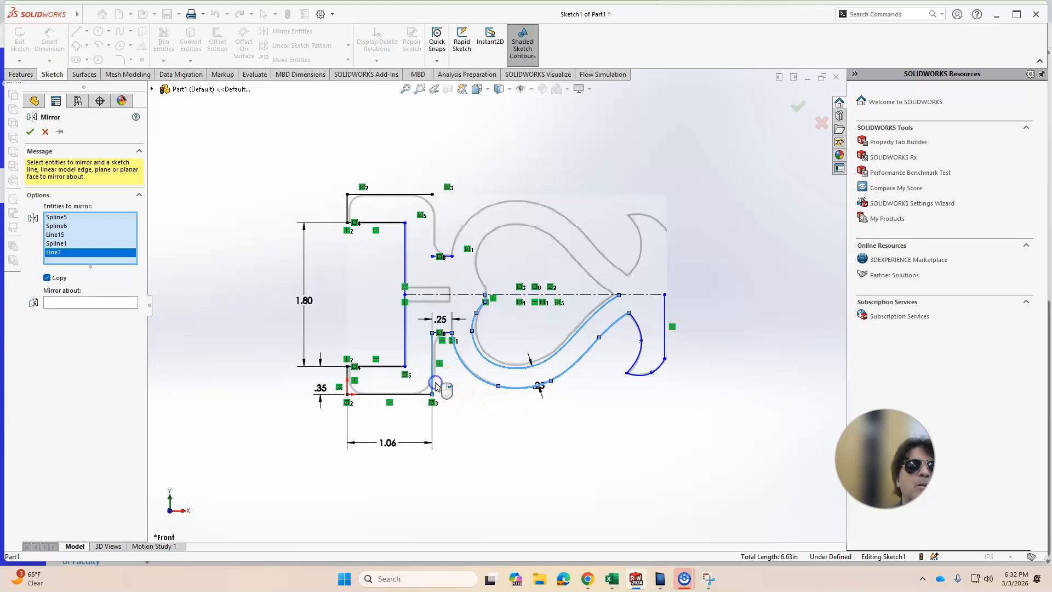
{"action": "left_click", "coordinate": [639, 328]}
{"action": "left_click", "coordinate": [661, 372]}
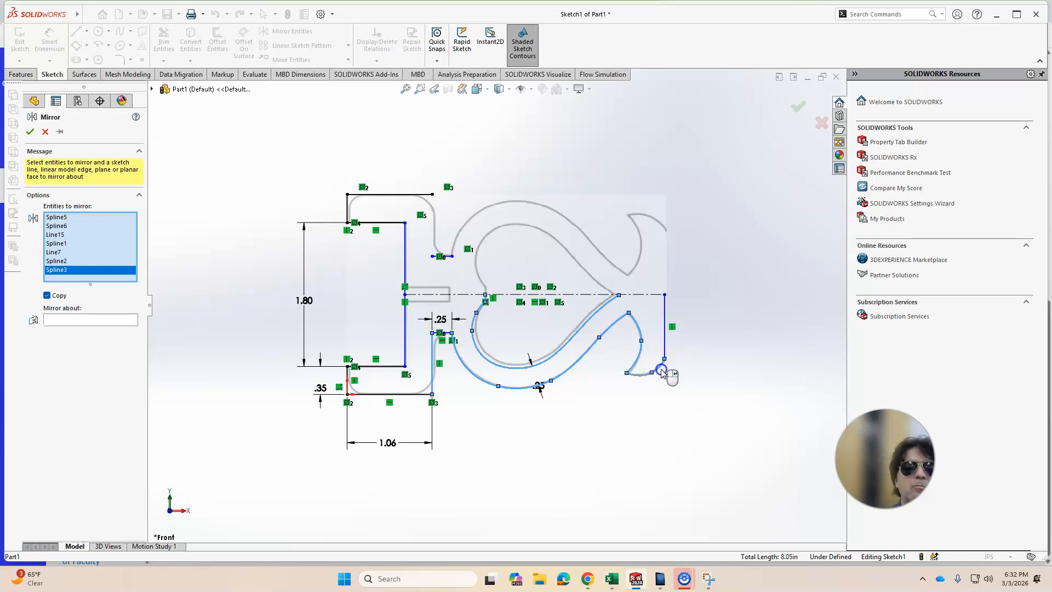
{"action": "left_click", "coordinate": [665, 329]}
{"action": "left_click", "coordinate": [81, 328]}
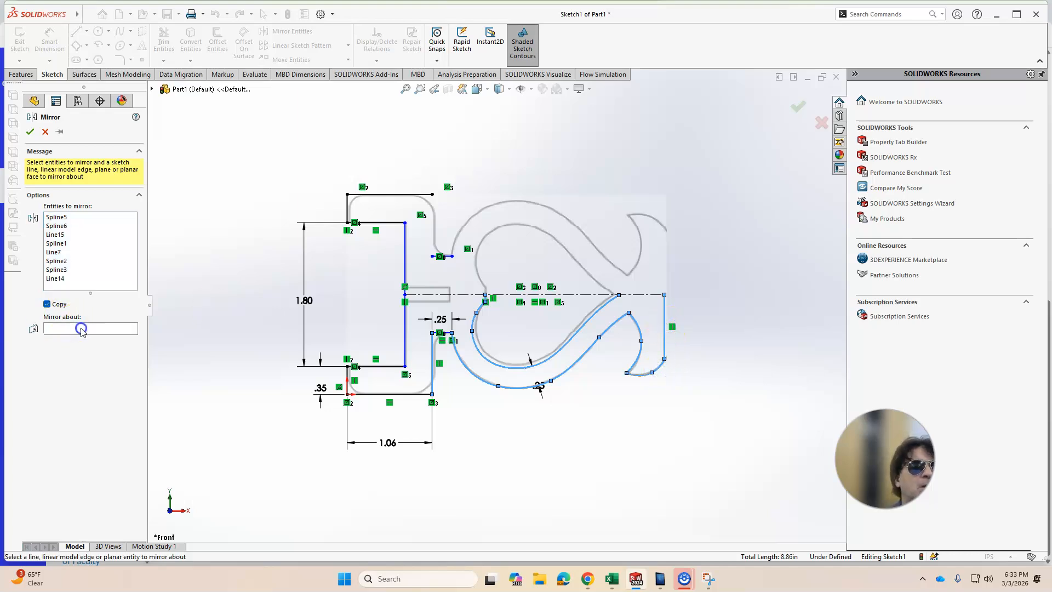
{"action": "left_click", "coordinate": [649, 296]}
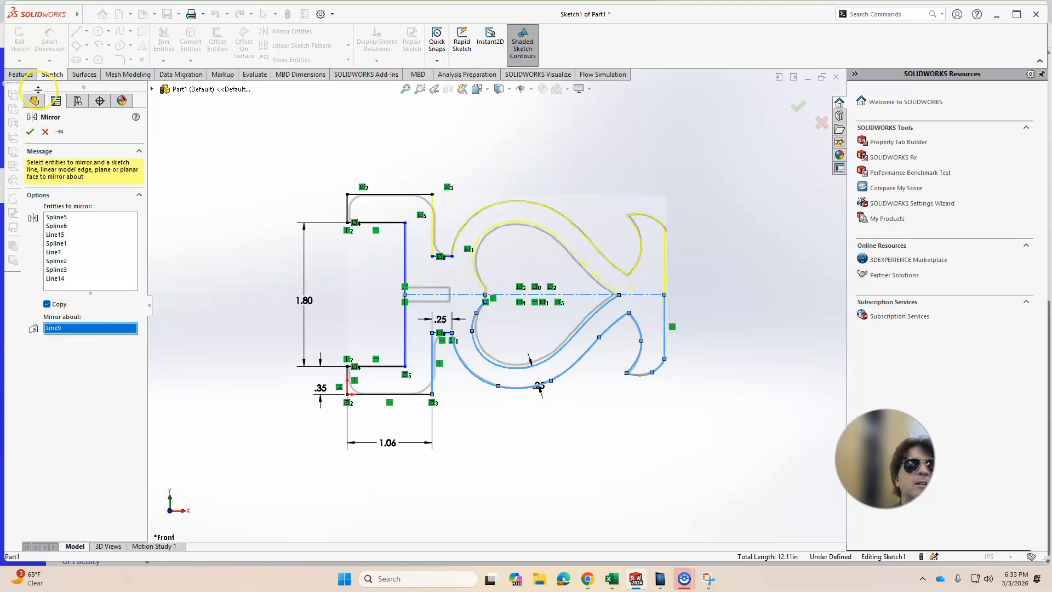
{"action": "left_click", "coordinate": [31, 130]}
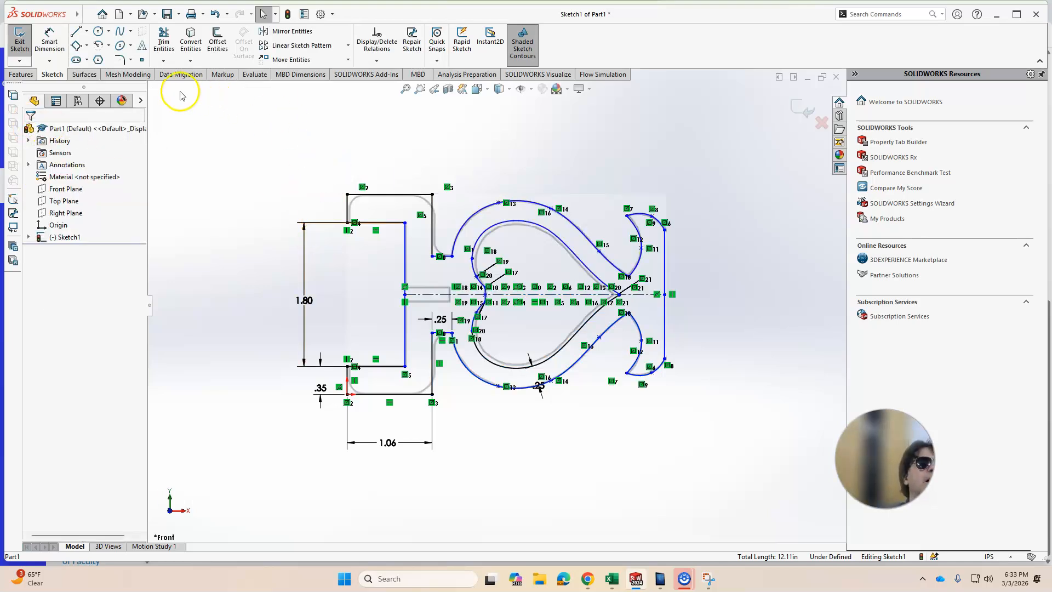
- Fillet the four outer corners of the clip's bracket arms with a 0.25 in radius and exit the sketch
{"action": "left_click", "coordinate": [118, 58]}
{"action": "scroll", "coordinate": [437, 208], "scroll_direction": "down", "scroll_amount": 1}
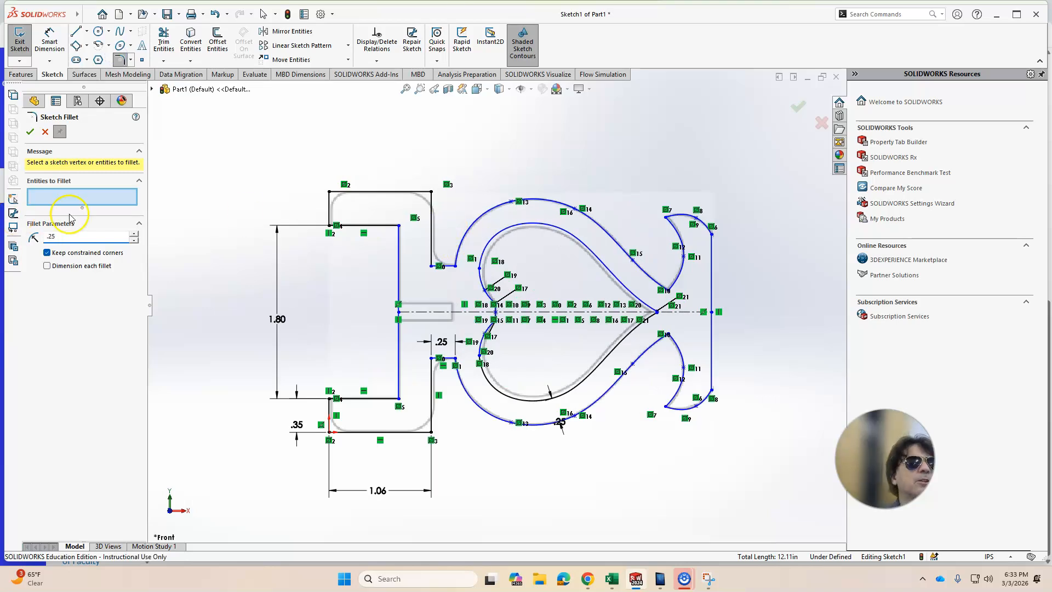
{"action": "type", "text": "z"}
{"action": "type", "text": ".25"}
{"action": "left_click", "coordinate": [387, 234]}
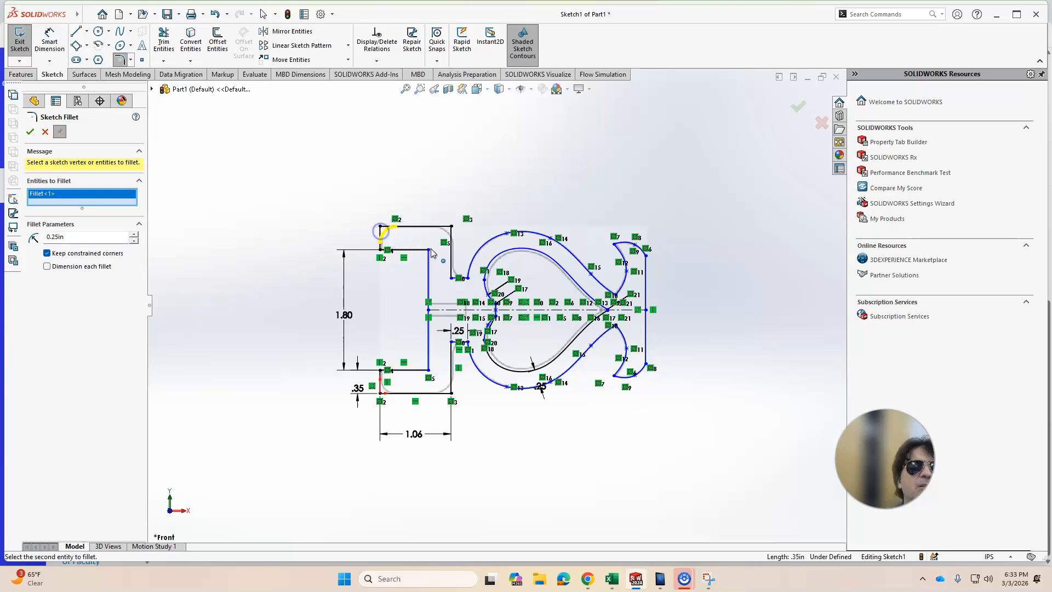
{"action": "left_click", "coordinate": [450, 226]}
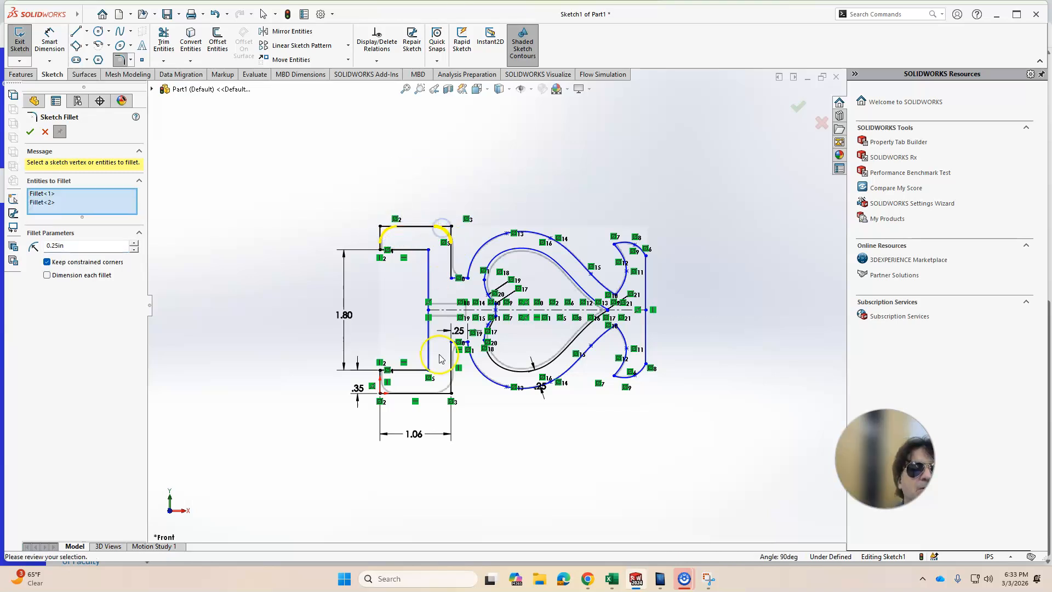
{"action": "left_click", "coordinate": [445, 389]}
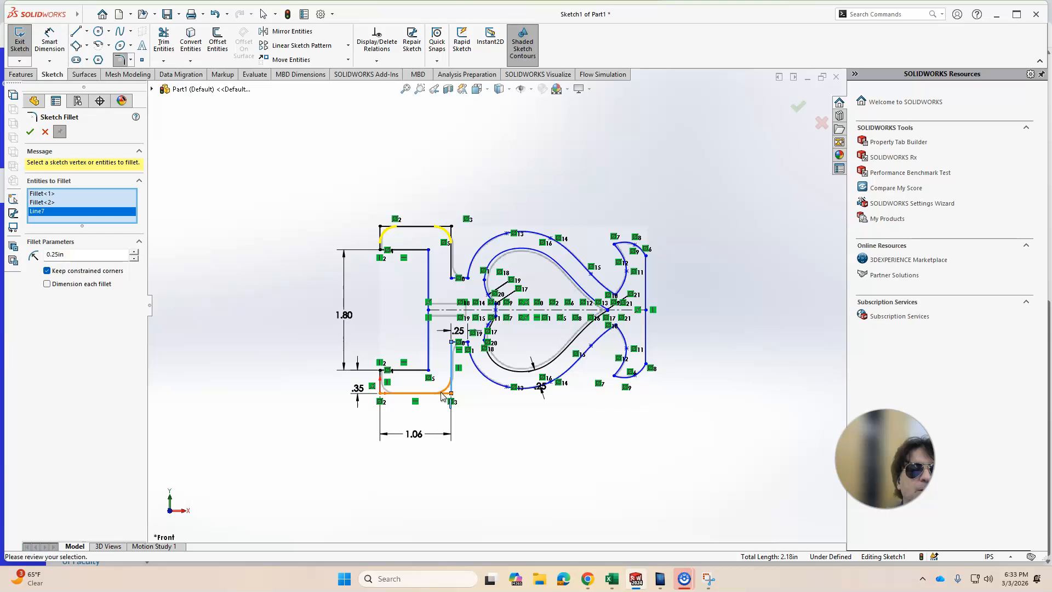
{"action": "left_click", "coordinate": [441, 393]}
{"action": "left_click", "coordinate": [397, 393]}
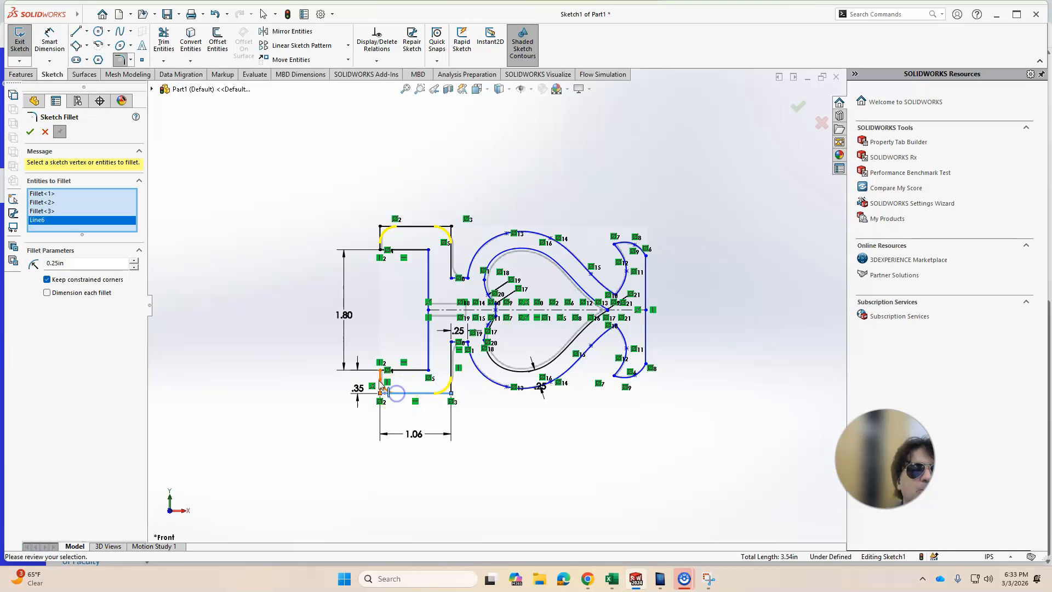
{"action": "left_click", "coordinate": [382, 382]}
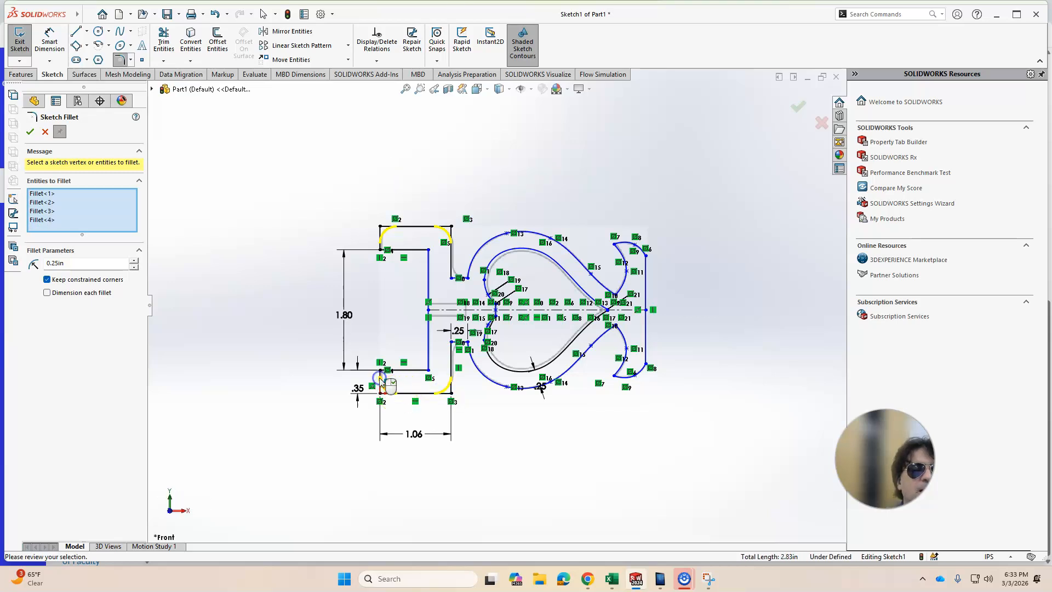
{"action": "left_click", "coordinate": [30, 133]}
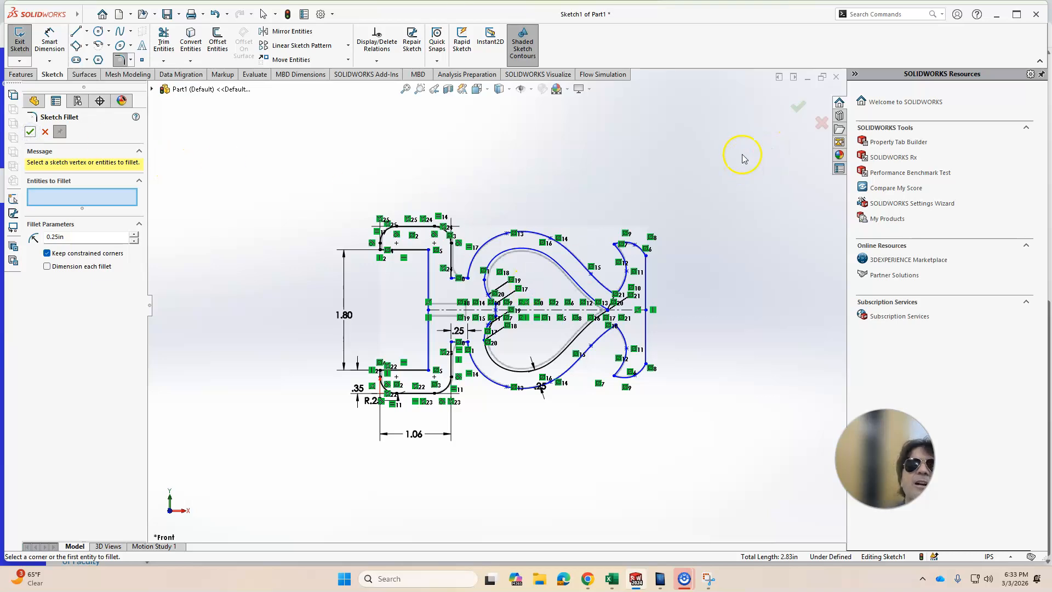
{"action": "key", "text": "Escape"}
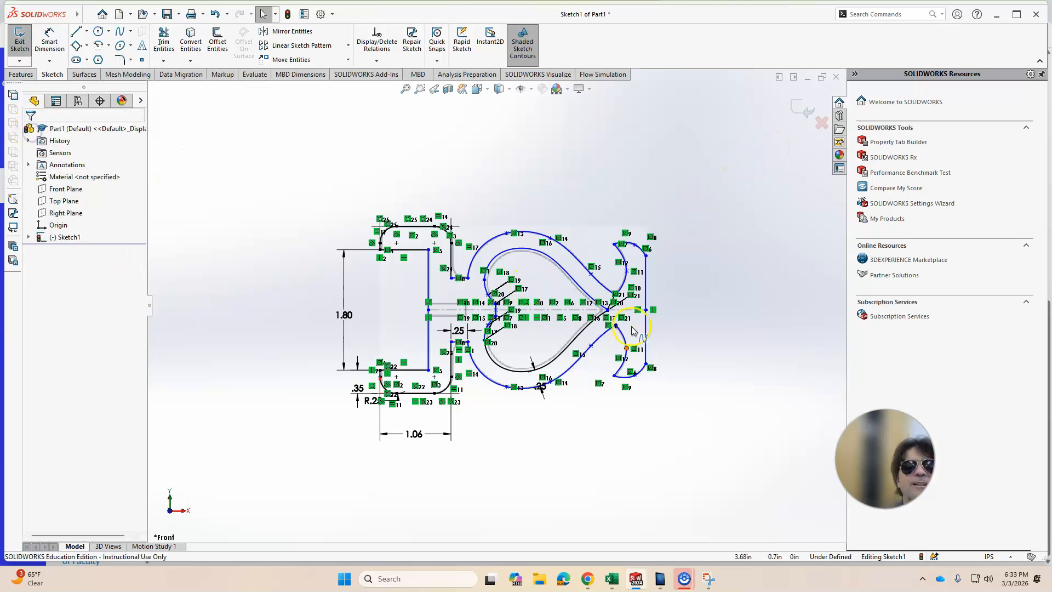
{"action": "left_click", "coordinate": [802, 115]}
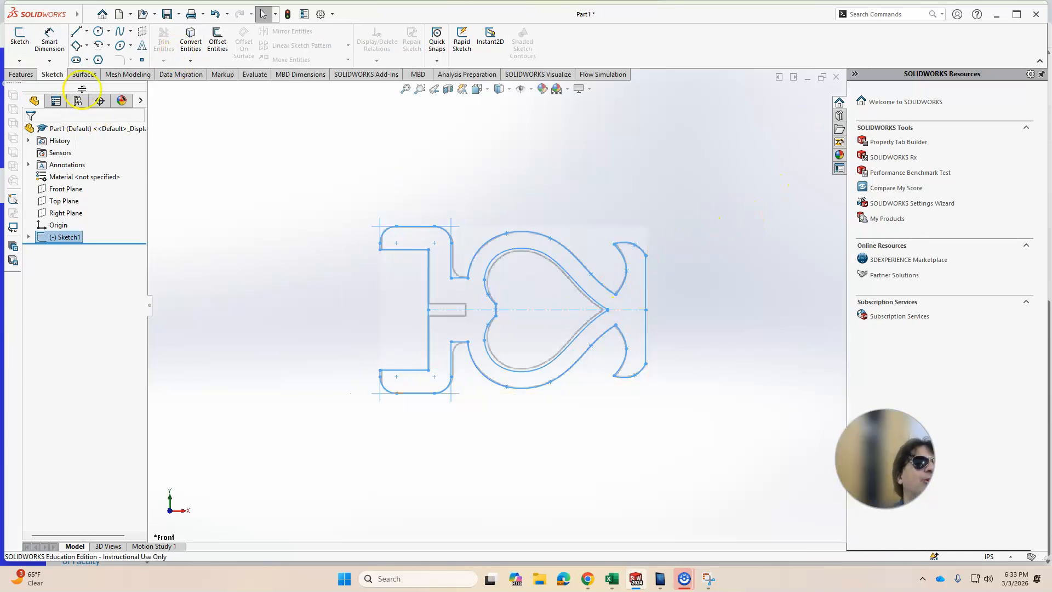
{"action": "left_click", "coordinate": [23, 75]}
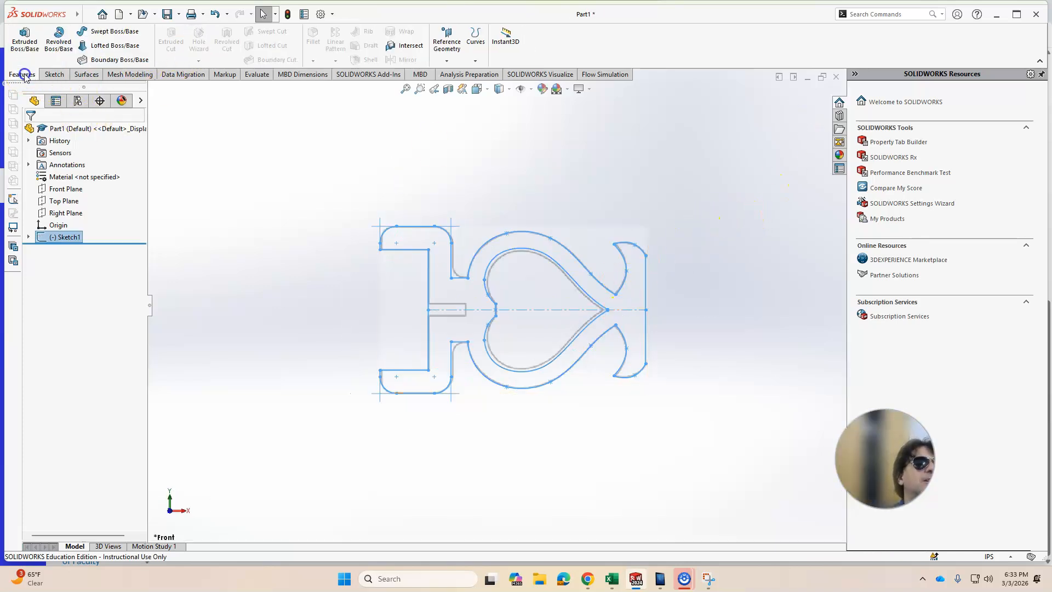
{"action": "left_click", "coordinate": [25, 40]}
{"action": "left_click", "coordinate": [315, 288]}
{"action": "left_click_drag", "start_coordinate": [314, 291], "coordinate": [301, 327]}
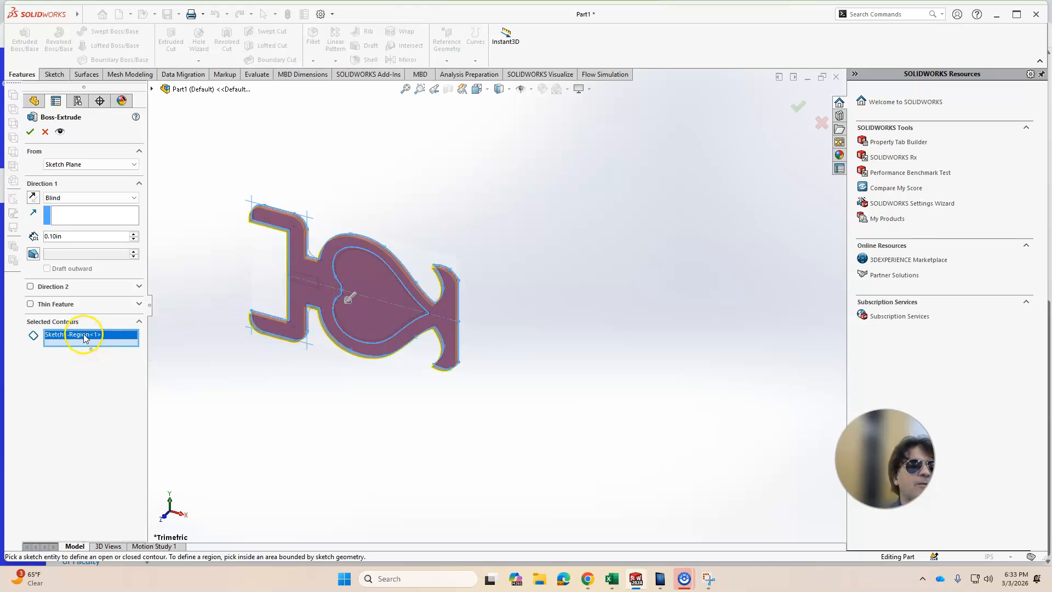
{"action": "key", "text": "Delete"}
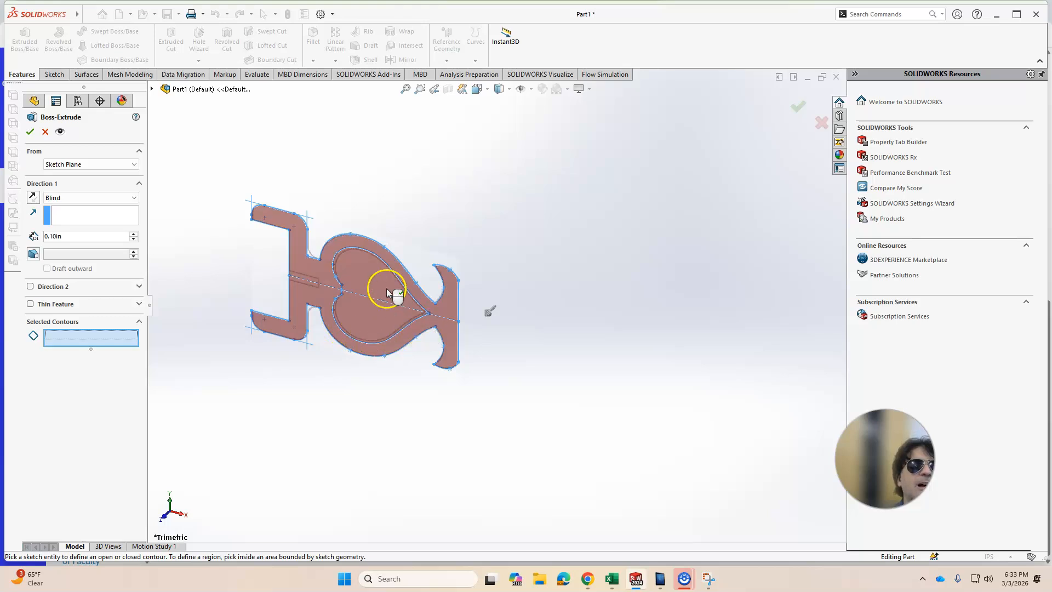
{"action": "left_click", "coordinate": [45, 132]}
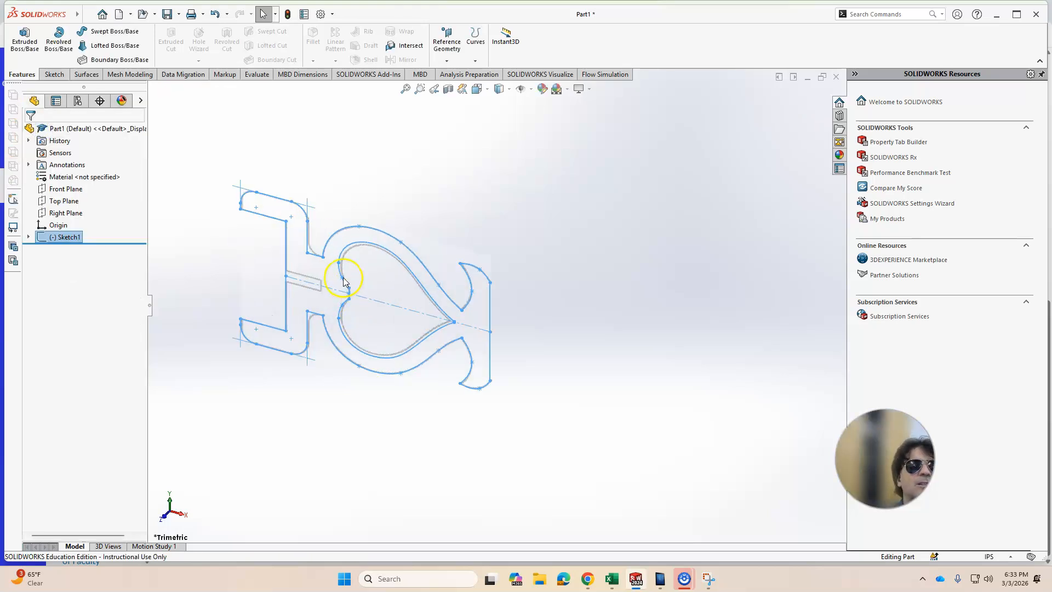
- Reopen Sketch1 and replace the heart notch's vertical line with a single line about 0.18 in long between the two spline ends
{"action": "scroll", "coordinate": [317, 274], "scroll_direction": "down", "scroll_amount": 6}
{"action": "right_click", "coordinate": [59, 241]}
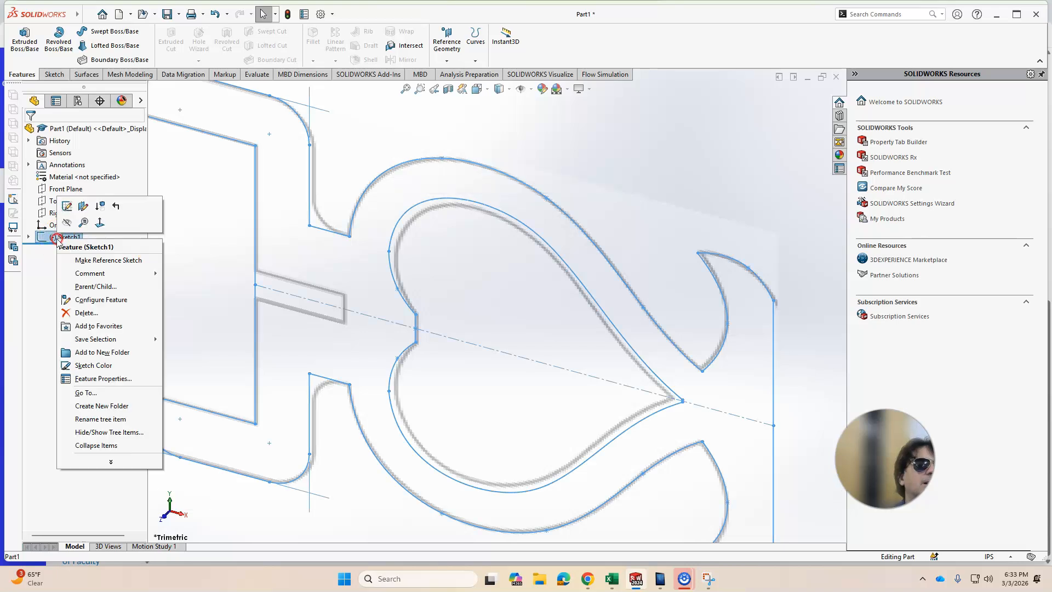
{"action": "left_click", "coordinate": [66, 211]}
{"action": "scroll", "coordinate": [419, 320], "scroll_direction": "down", "scroll_amount": 6}
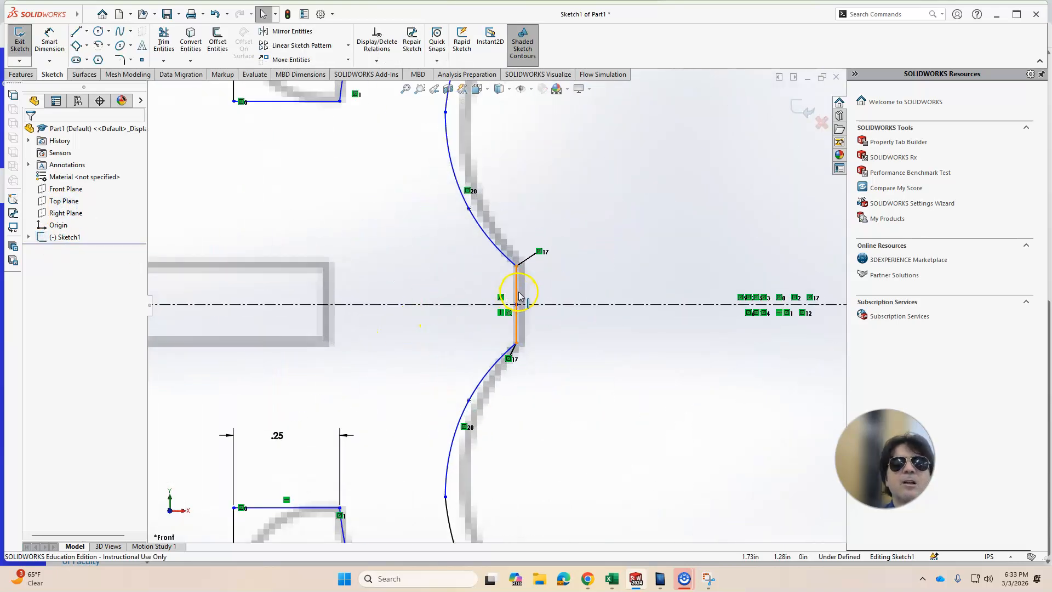
{"action": "left_click", "coordinate": [517, 297]}
{"action": "key", "text": "Escape"}
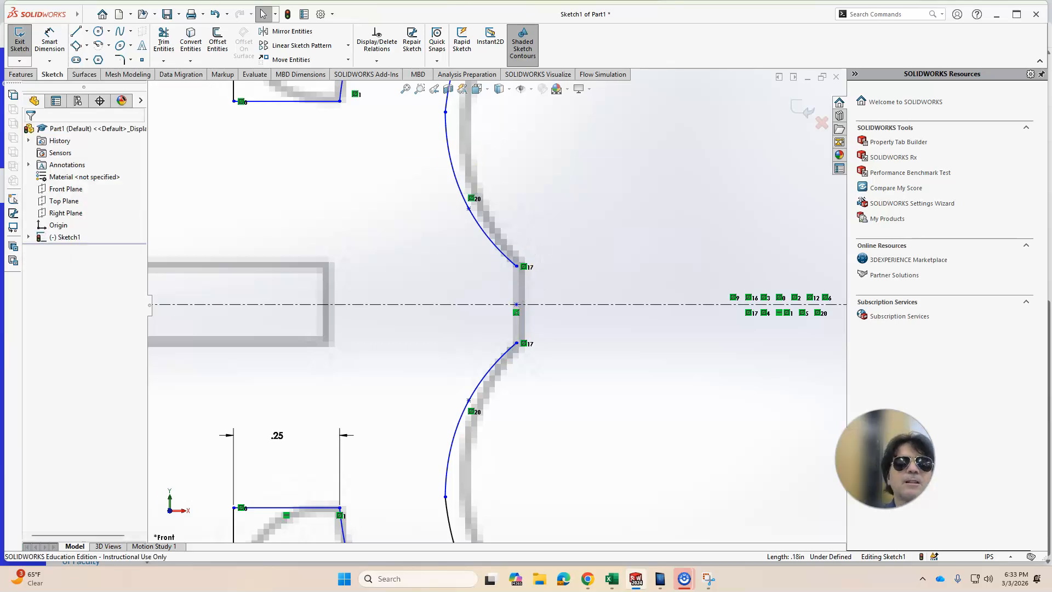
{"action": "left_click", "coordinate": [76, 34]}
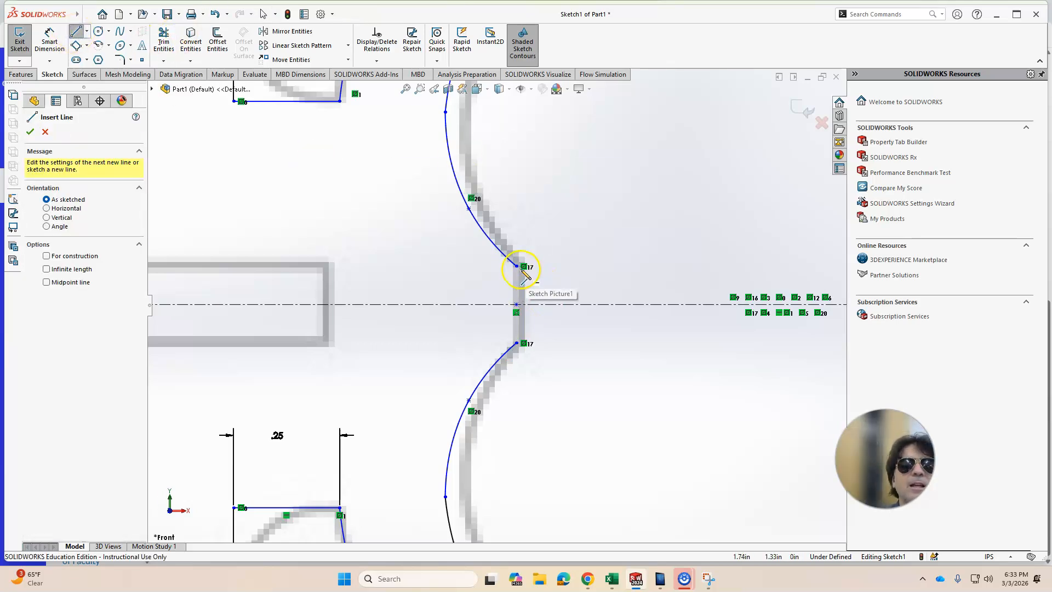
{"action": "left_click_drag", "start_coordinate": [516, 266], "coordinate": [517, 344]}
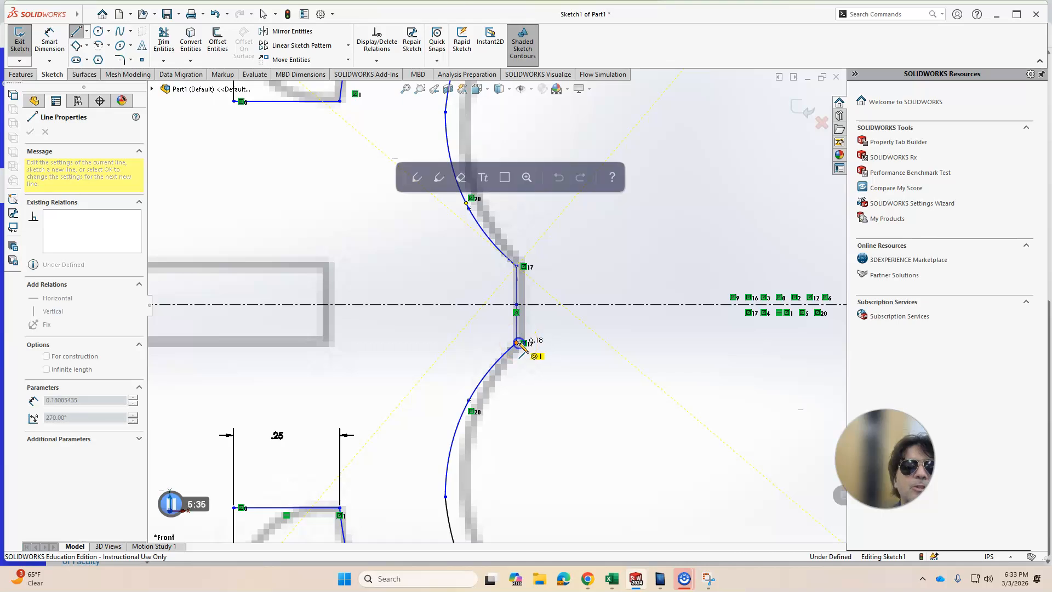
{"action": "key", "text": "Escape"}
- Close the gap at the heart's pointed tip by moving the upper inner curve's open end onto the centerline
{"action": "scroll", "coordinate": [559, 399], "scroll_direction": "up", "scroll_amount": 5}
{"action": "scroll", "coordinate": [671, 290], "scroll_direction": "down", "scroll_amount": 5}
{"action": "scroll", "coordinate": [671, 290], "scroll_direction": "down", "scroll_amount": 6}
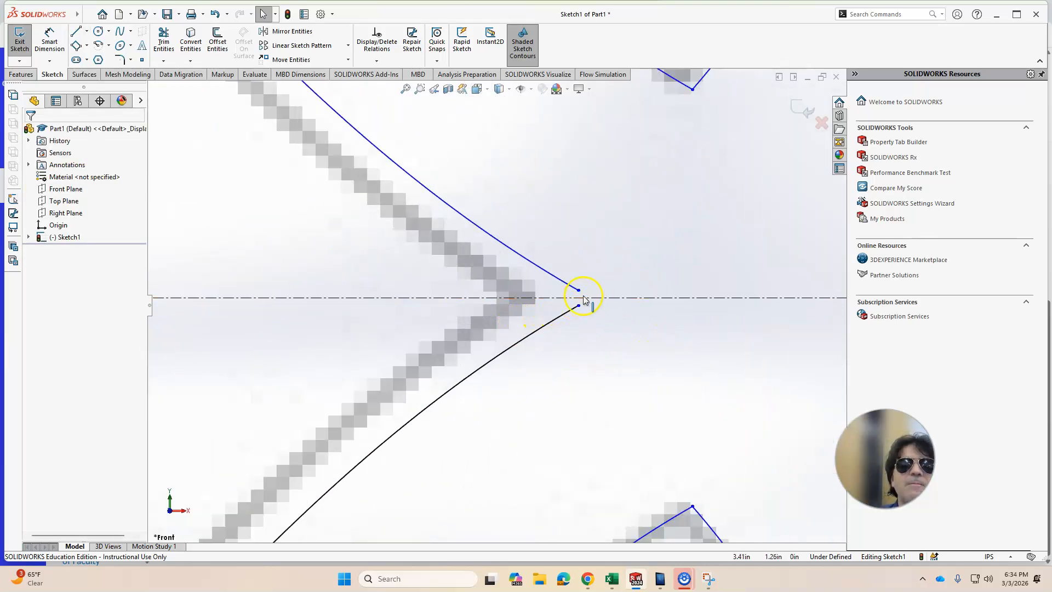
{"action": "left_click_drag", "start_coordinate": [579, 291], "coordinate": [596, 302]}
{"action": "left_click", "coordinate": [606, 376]}
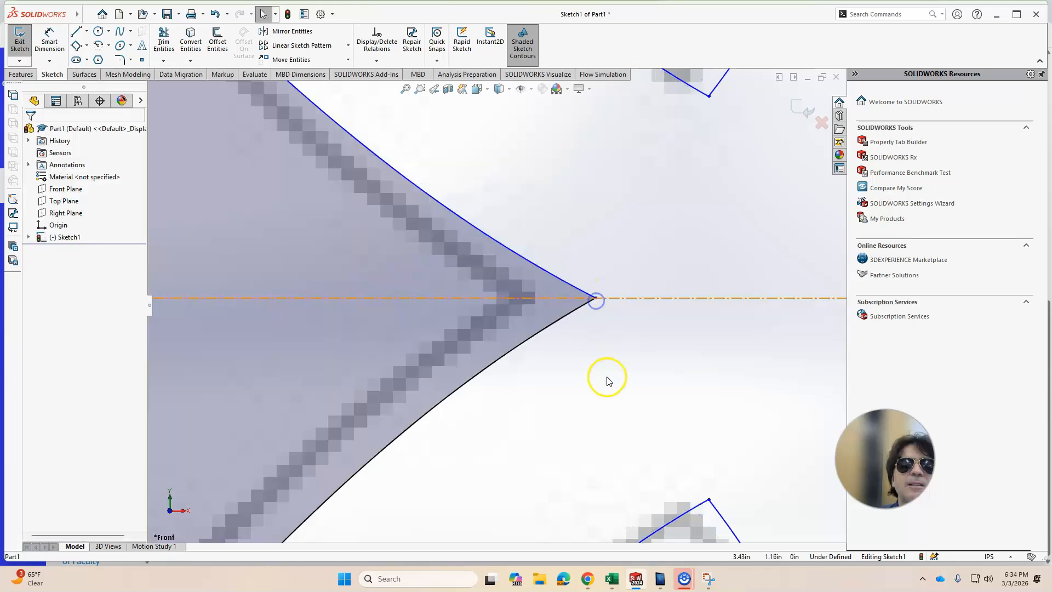
{"action": "scroll", "coordinate": [602, 367], "scroll_direction": "up", "scroll_amount": 6}
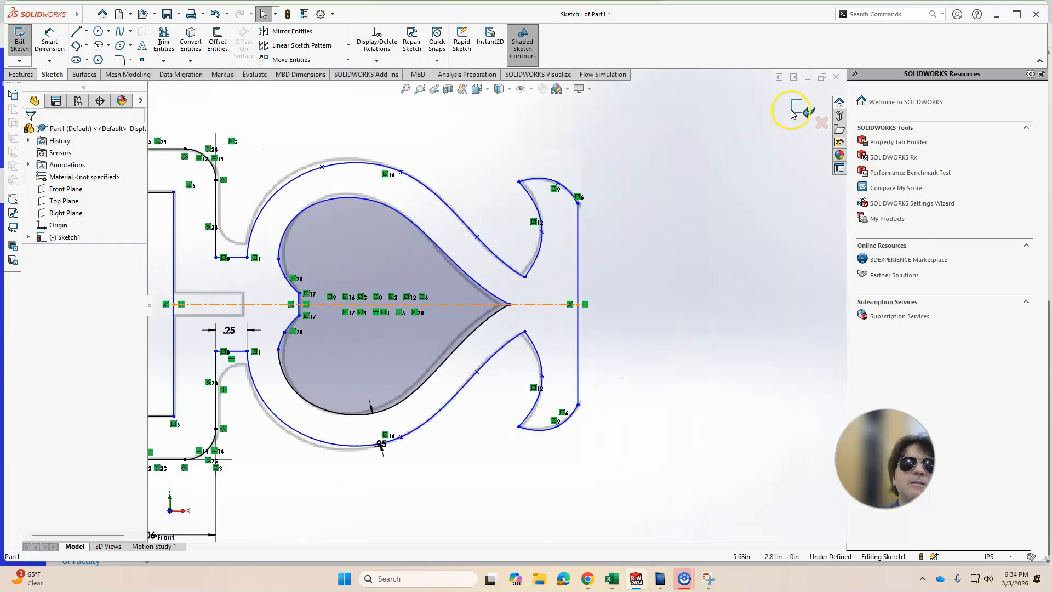
- Exit the sketch and start a boss extrude with the region between the clip's outer outline and the inner heart as its contour
{"action": "left_click", "coordinate": [791, 113]}
{"action": "scroll", "coordinate": [282, 247], "scroll_direction": "up", "scroll_amount": 5}
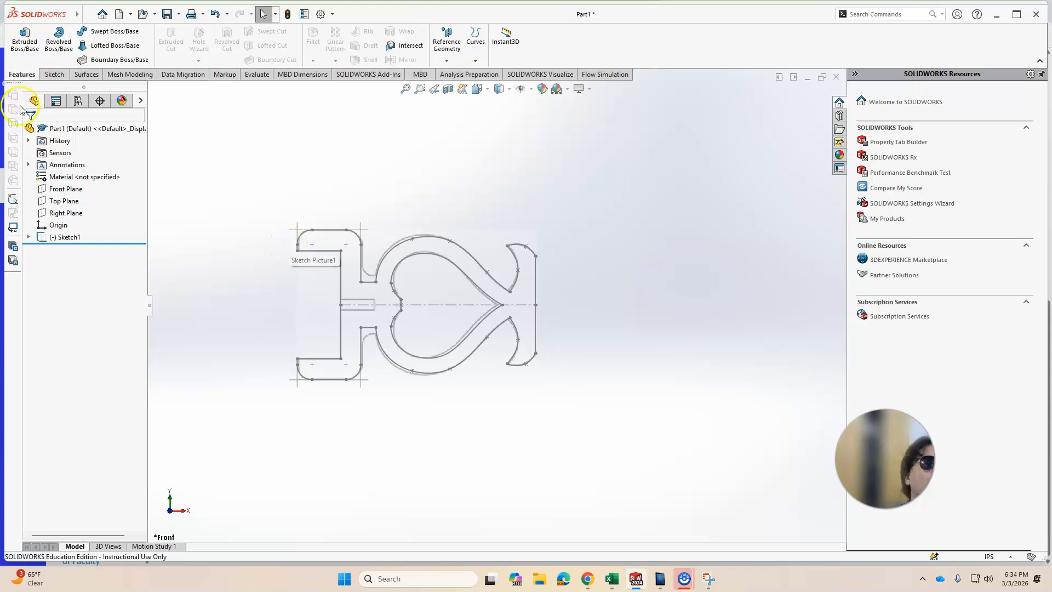
{"action": "left_click", "coordinate": [24, 41]}
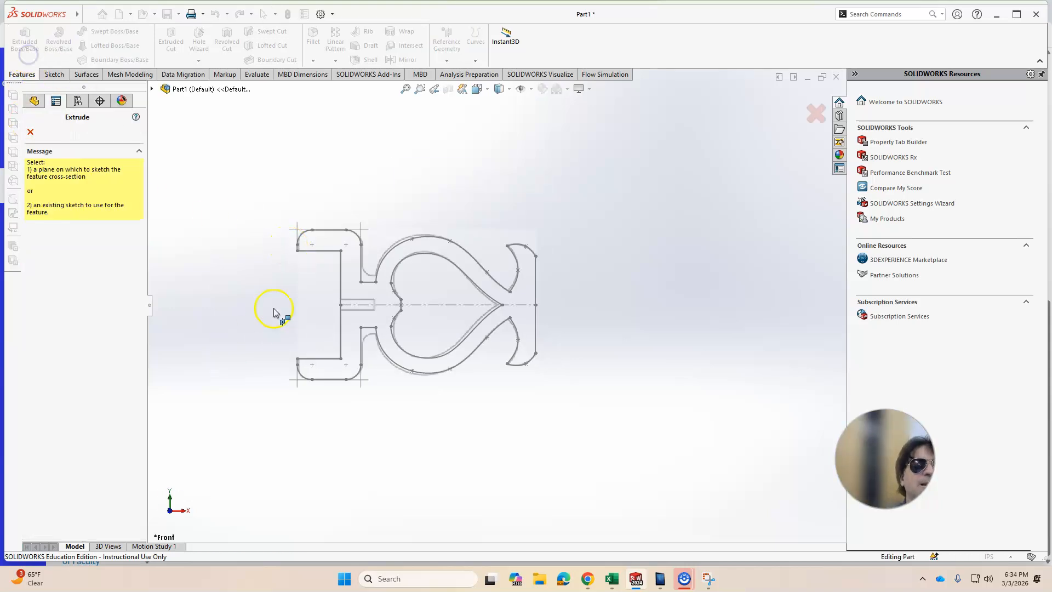
{"action": "left_click", "coordinate": [323, 233]}
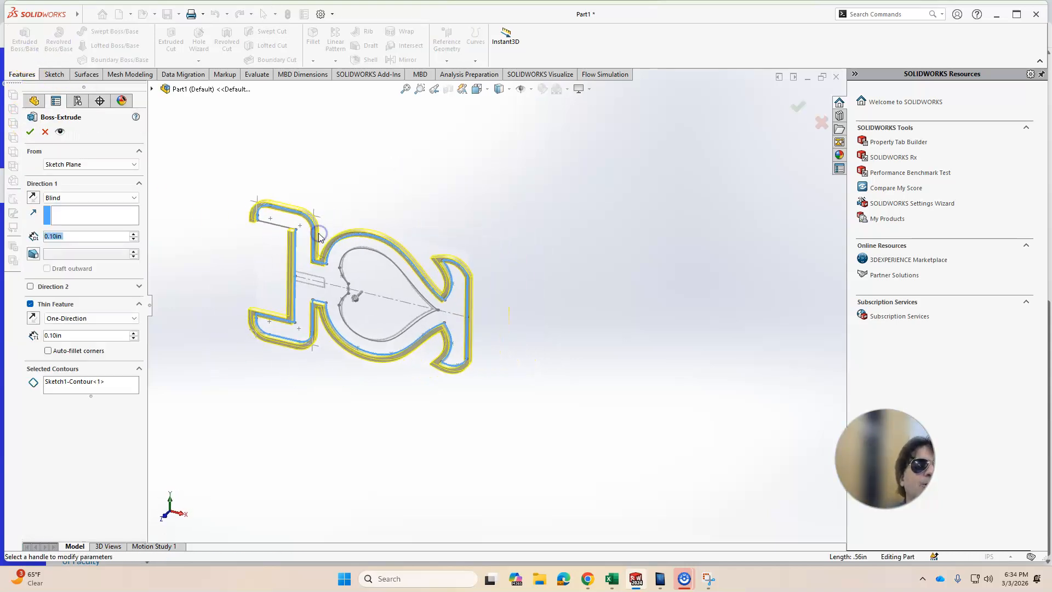
{"action": "left_click", "coordinate": [82, 384]}
{"action": "left_click", "coordinate": [295, 316]}
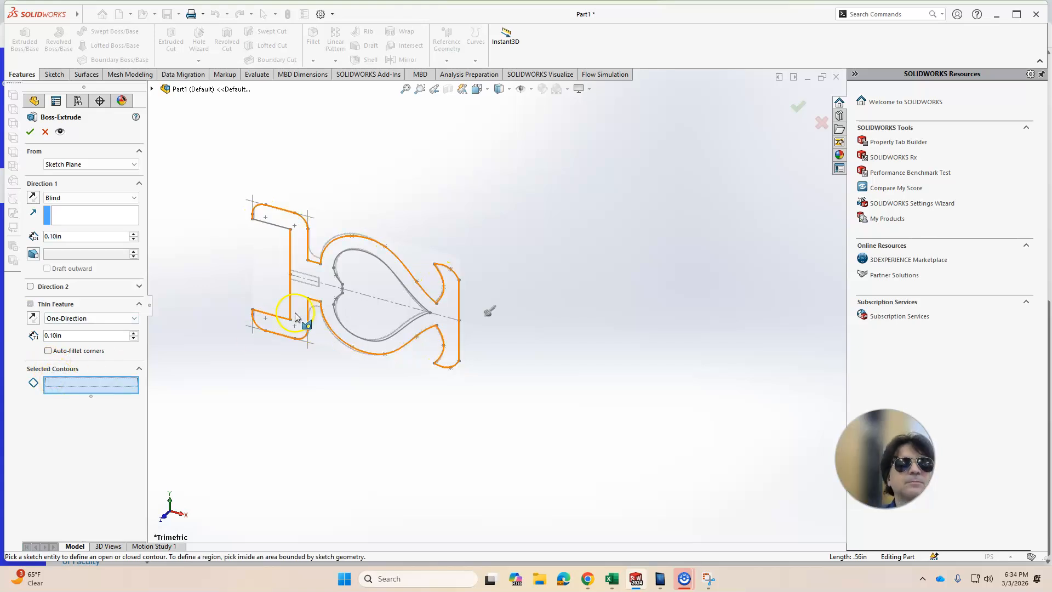
{"action": "left_click", "coordinate": [298, 245]}
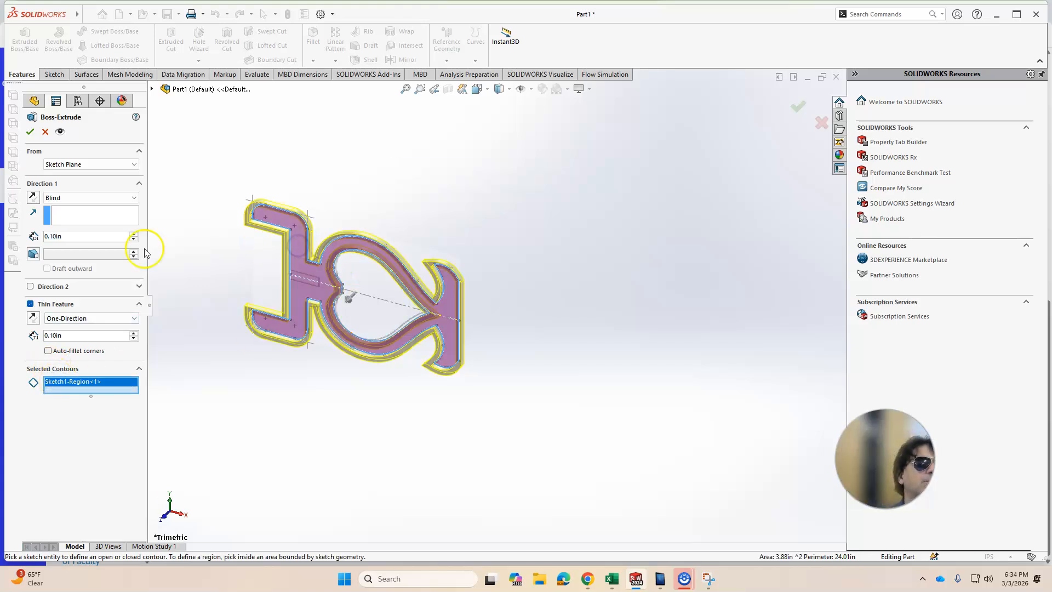
{"action": "left_click_drag", "start_coordinate": [87, 335], "coordinate": [22, 335]}
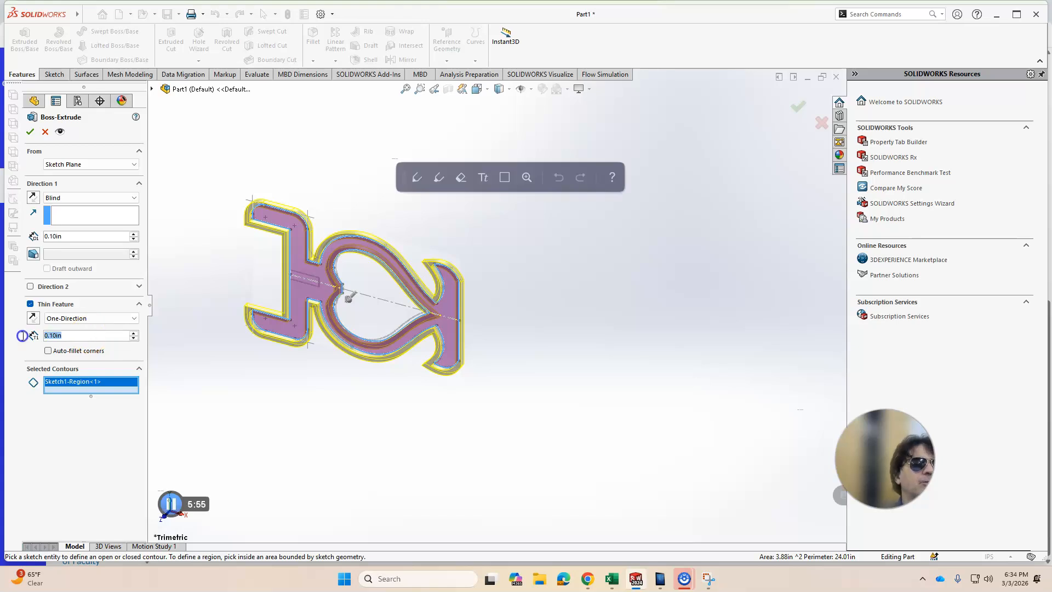
{"action": "type", "text": "1.5"}
{"action": "key", "text": "Return"}
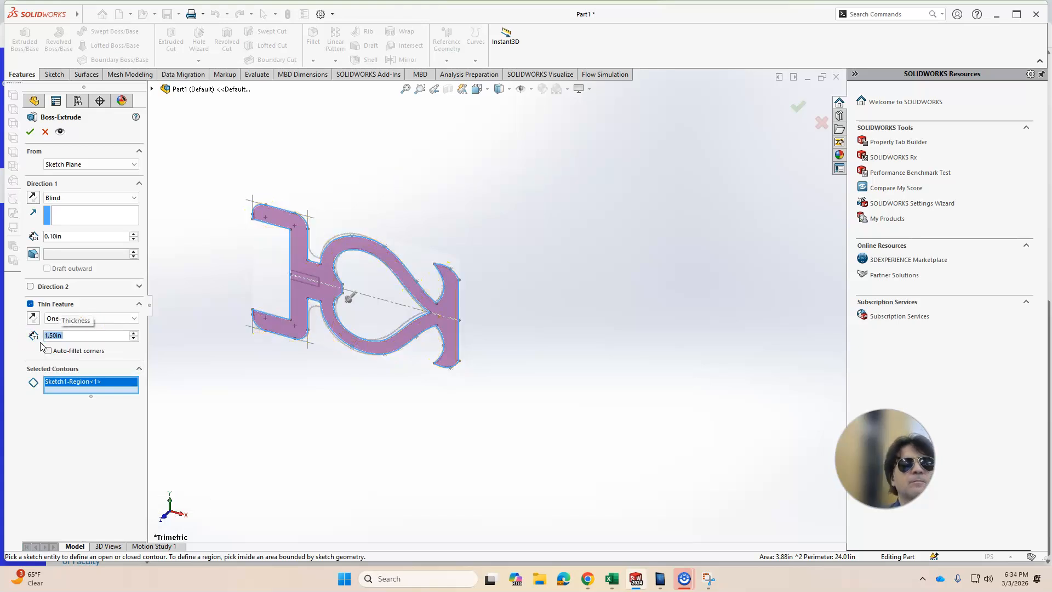
- Turn off the thin feature and extrude the clip region to a blind depth of 1.5 in
{"action": "left_click", "coordinate": [31, 304]}
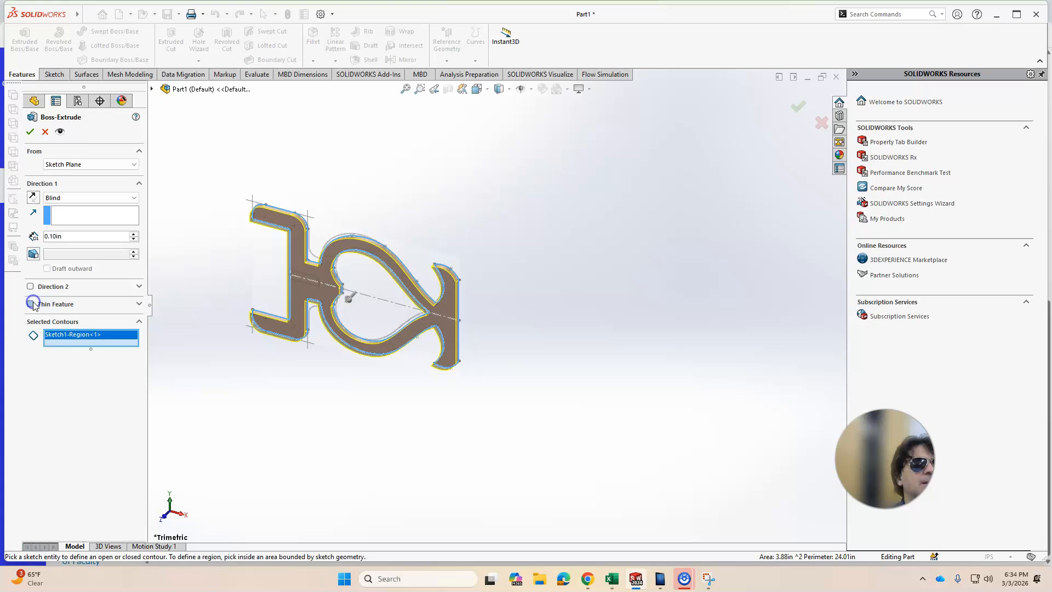
{"action": "left_click", "coordinate": [67, 245]}
{"action": "left_click", "coordinate": [69, 239]}
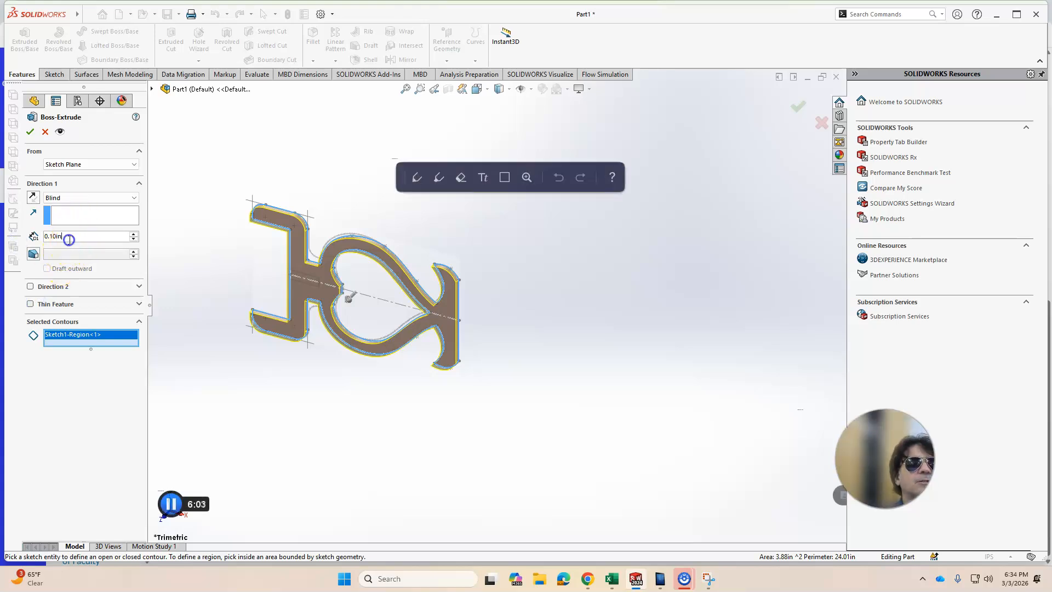
{"action": "left_click_drag", "start_coordinate": [69, 239], "coordinate": [39, 239]}
{"action": "type", "text": "1.5"}
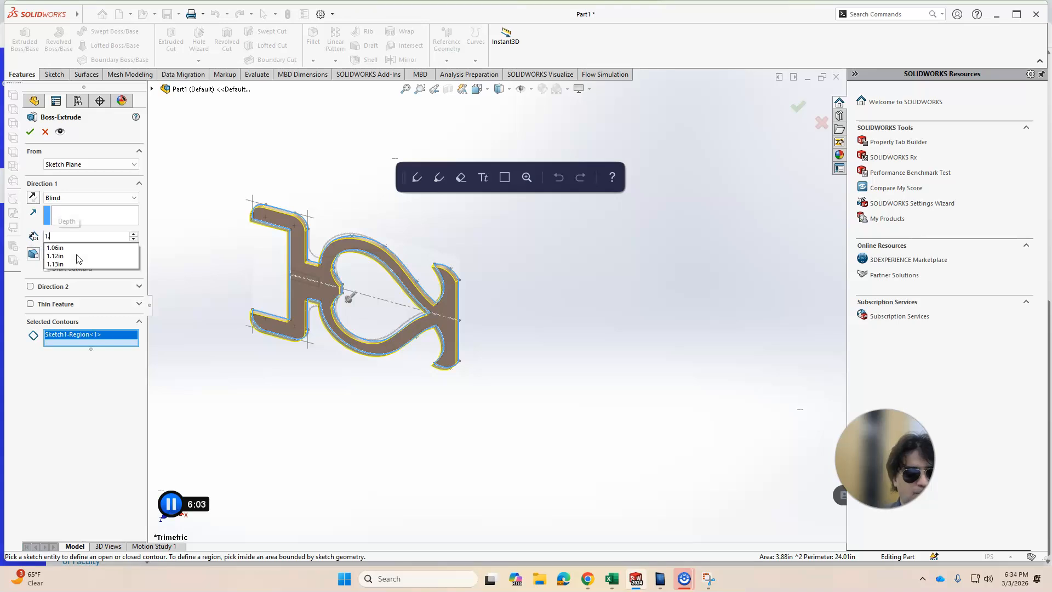
{"action": "key", "text": "Return"}
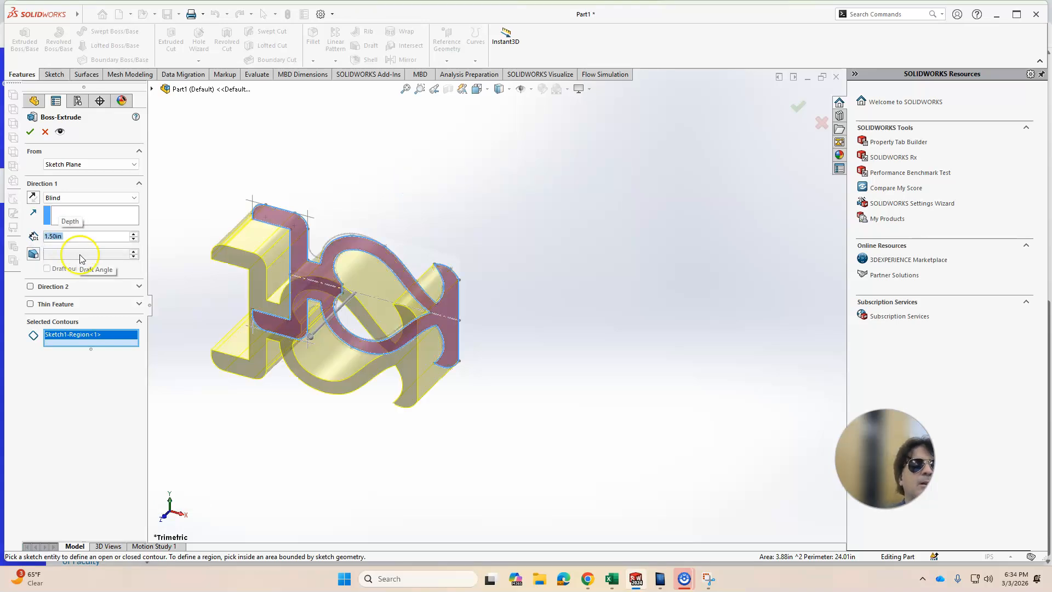
{"action": "left_click", "coordinate": [30, 131]}
{"action": "middle_click_drag", "start_coordinate": [559, 414], "coordinate": [528, 412]}
{"action": "right_click", "coordinate": [527, 412]}
{"action": "left_click", "coordinate": [510, 304]}
{"action": "middle_click_drag", "start_coordinate": [368, 239], "coordinate": [355, 340]}
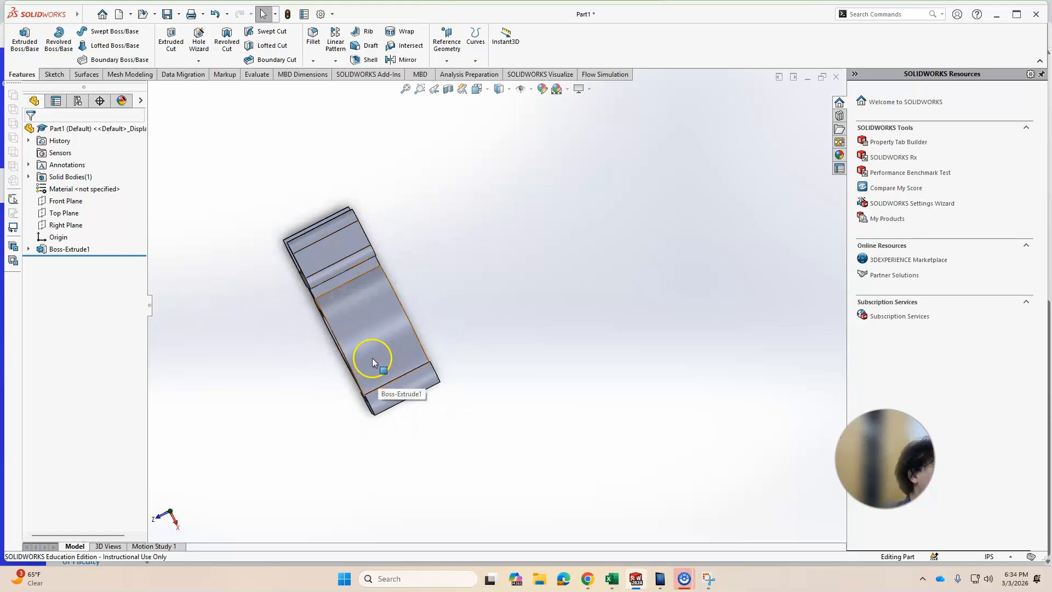
{"action": "middle_click_drag", "start_coordinate": [372, 357], "coordinate": [415, 467]}
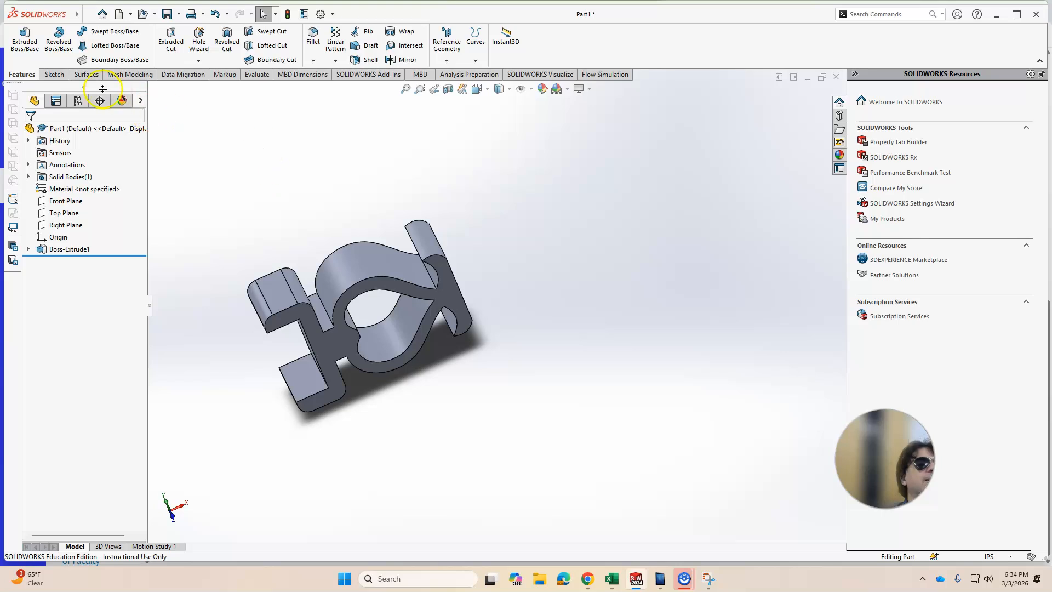
- Open Sketch1 under the extrusion, copy all of its geometry with the dimensions, and exit the sketch
{"action": "left_click", "coordinate": [30, 250]}
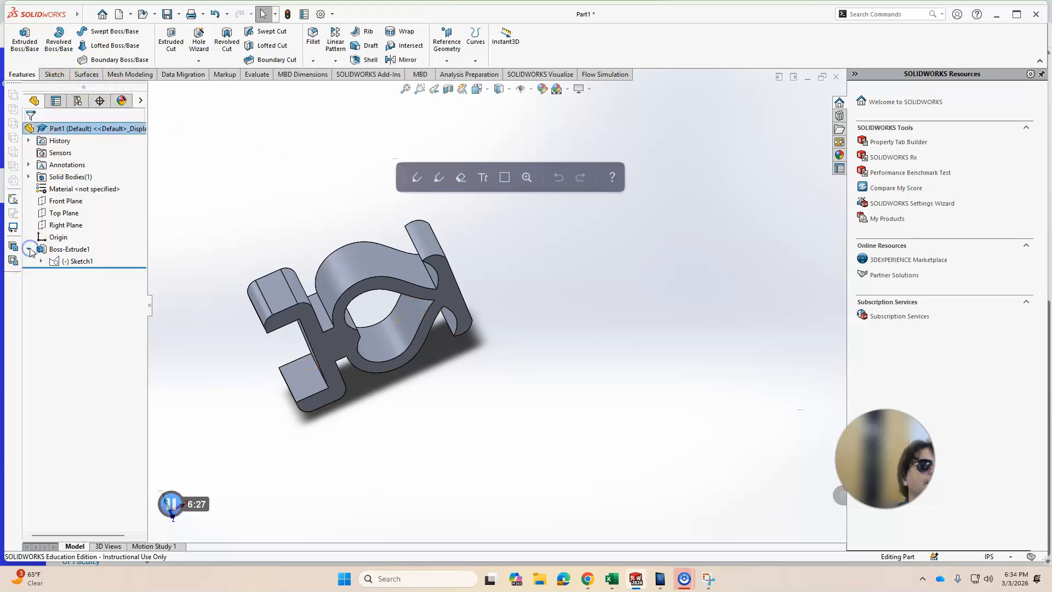
{"action": "right_click", "coordinate": [62, 262]}
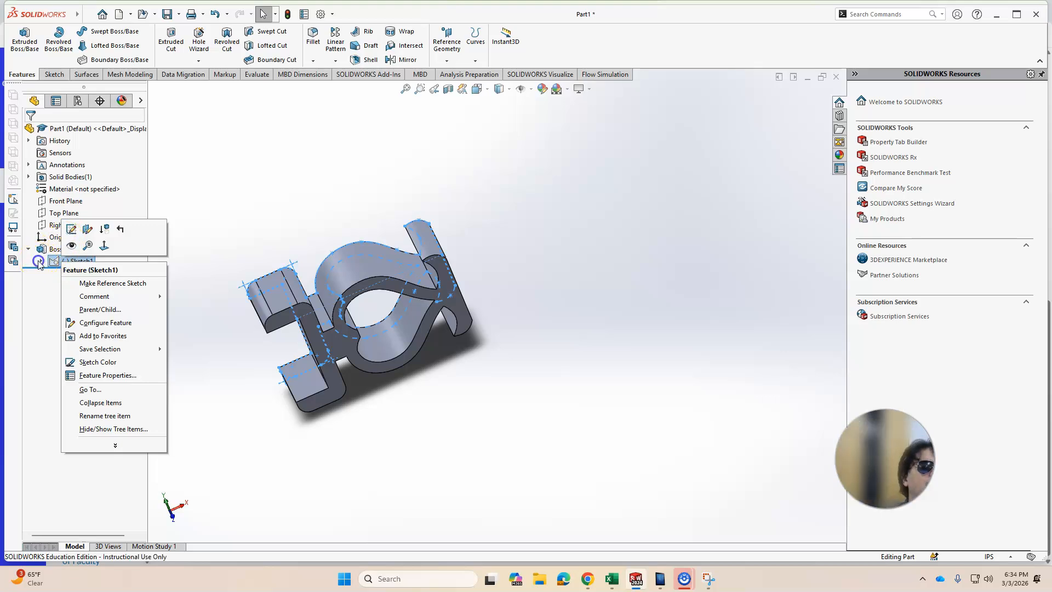
{"action": "left_click", "coordinate": [38, 263]}
{"action": "right_click", "coordinate": [54, 264]}
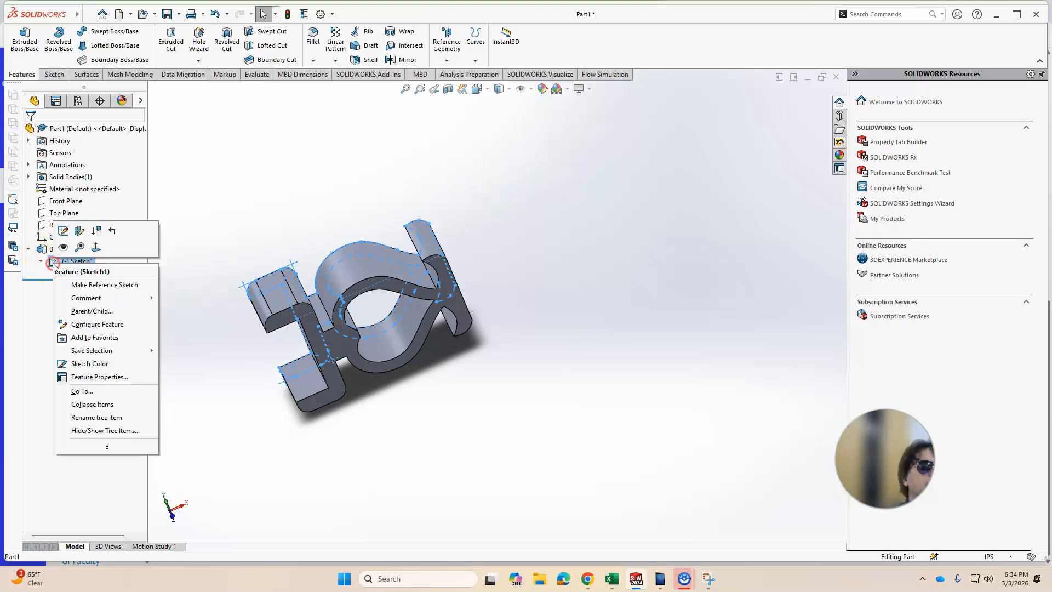
{"action": "left_click", "coordinate": [63, 230]}
{"action": "mouse_move", "coordinate": [187, 213]}
{"action": "left_mouse_down"}
{"action": "mouse_move", "coordinate": [392, 454]}
{"action": "mouse_move", "coordinate": [502, 478]}
{"action": "left_mouse_up"}
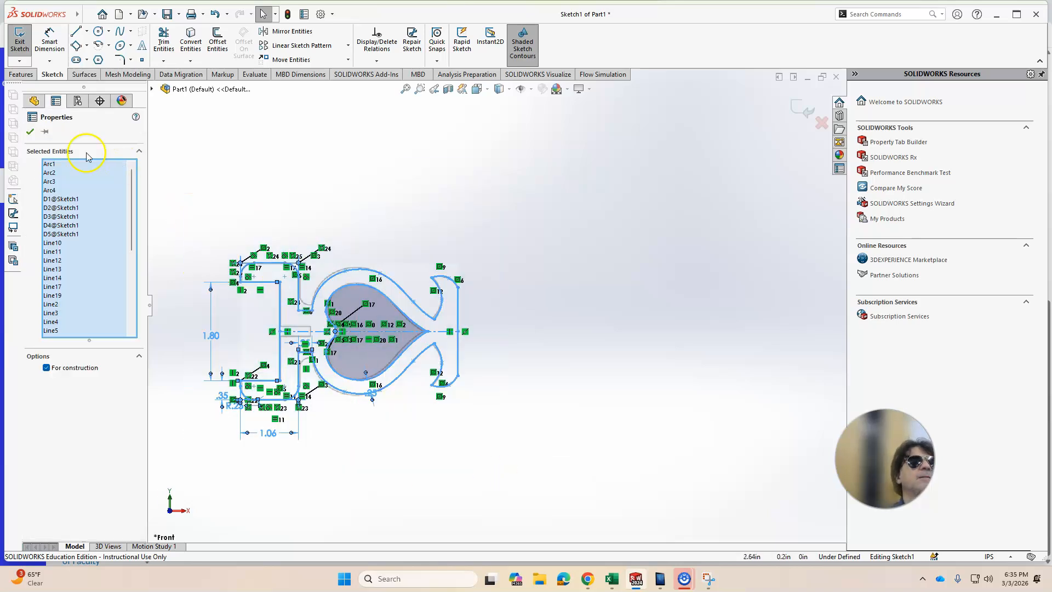
{"action": "left_click", "coordinate": [30, 131]}
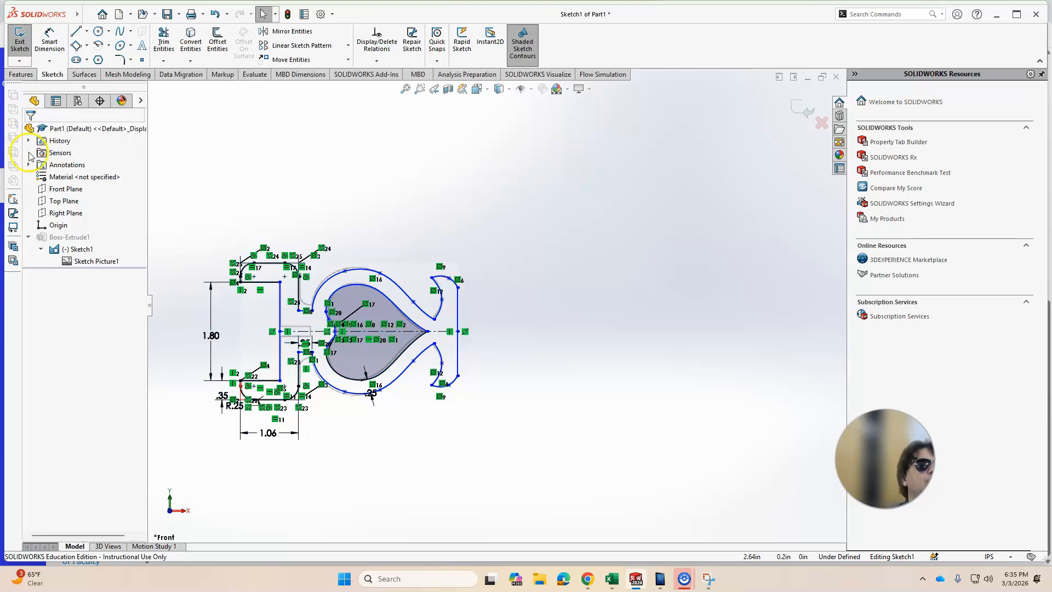
{"action": "left_click", "coordinate": [801, 110]}
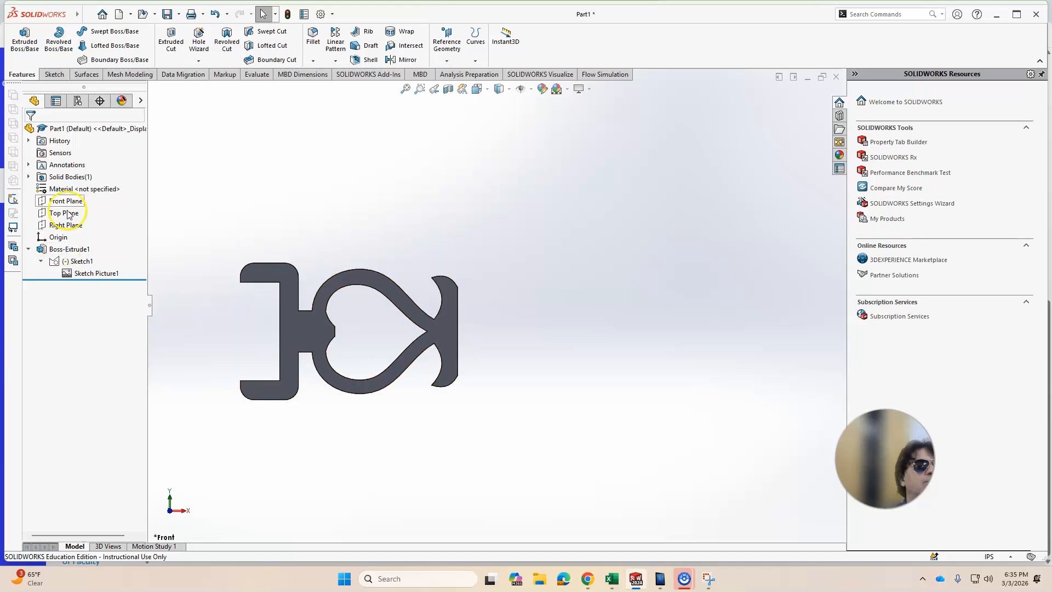
- Start a sketch on the flat outer face of the upper bracket arm and paste the copied clip profile into it
{"action": "left_click", "coordinate": [54, 74]}
{"action": "middle_click_drag", "start_coordinate": [350, 218], "coordinate": [290, 268]}
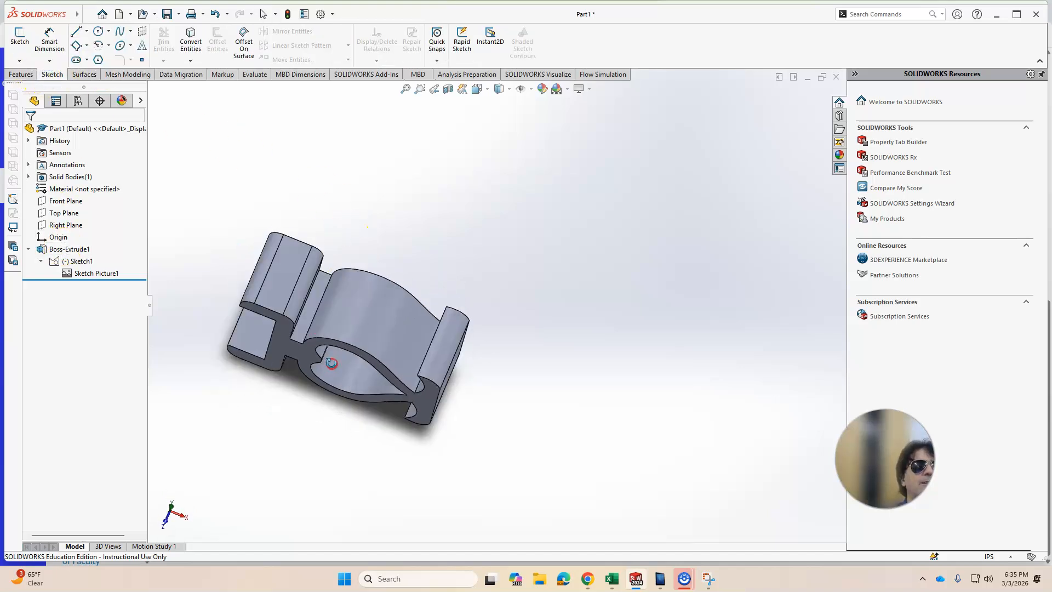
{"action": "left_click", "coordinate": [284, 282]}
{"action": "left_click", "coordinate": [331, 248]}
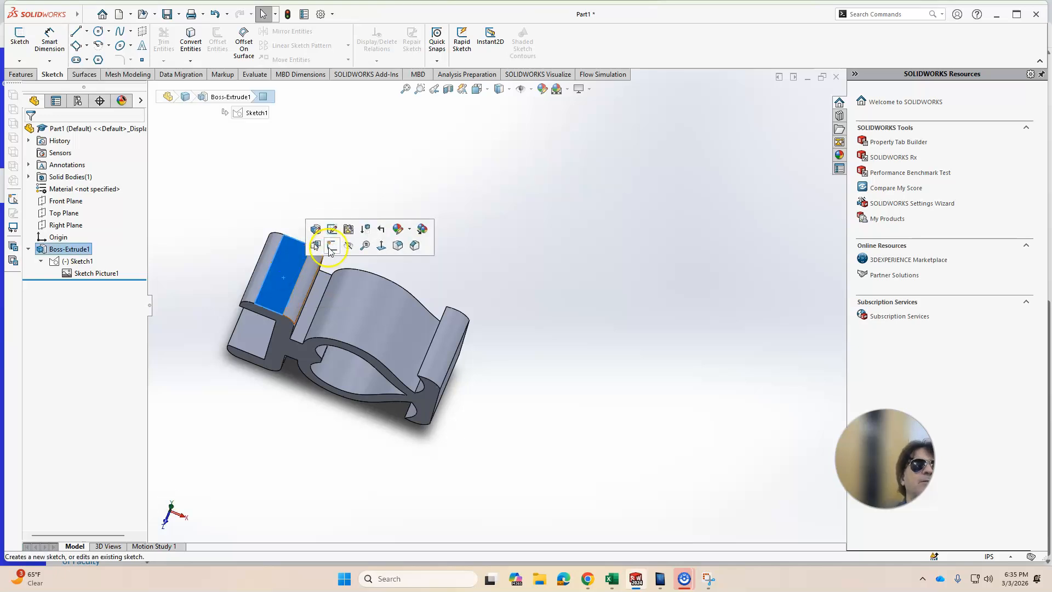
{"action": "left_click", "coordinate": [330, 248]}
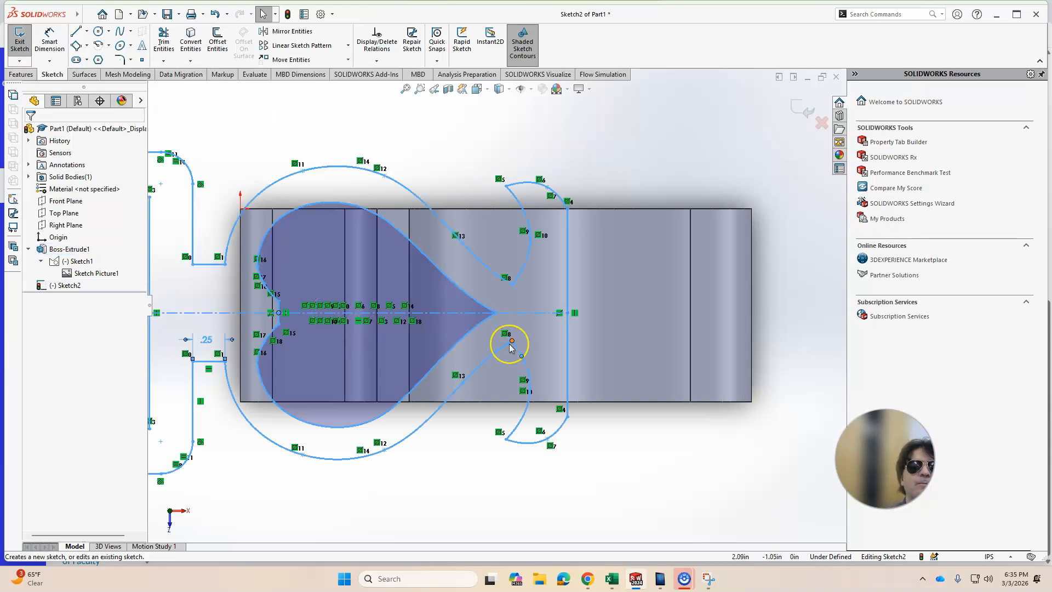
{"action": "scroll", "coordinate": [509, 348], "scroll_direction": "up", "scroll_amount": 2}
{"action": "scroll", "coordinate": [509, 347], "scroll_direction": "up", "scroll_amount": 1}
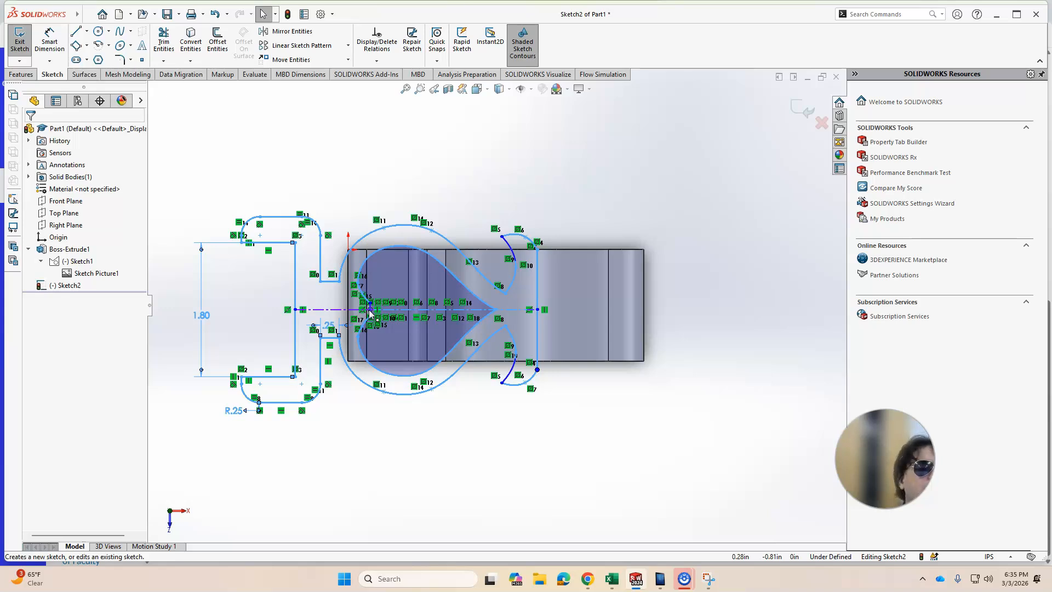
- Move the pasted profile until its upper bracket edge and bracket end line up with the edges of the solid at the origin
{"action": "left_click", "coordinate": [371, 310]}
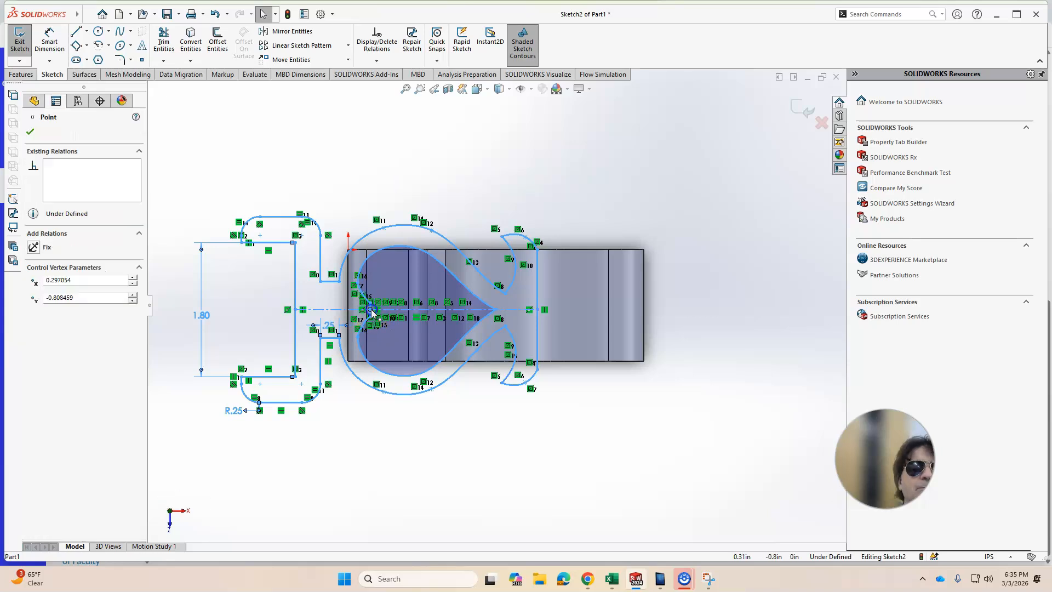
{"action": "mouse_move", "coordinate": [396, 318]}
{"action": "left_mouse_down"}
{"action": "mouse_move", "coordinate": [472, 309]}
{"action": "mouse_move", "coordinate": [479, 324]}
{"action": "left_mouse_up"}
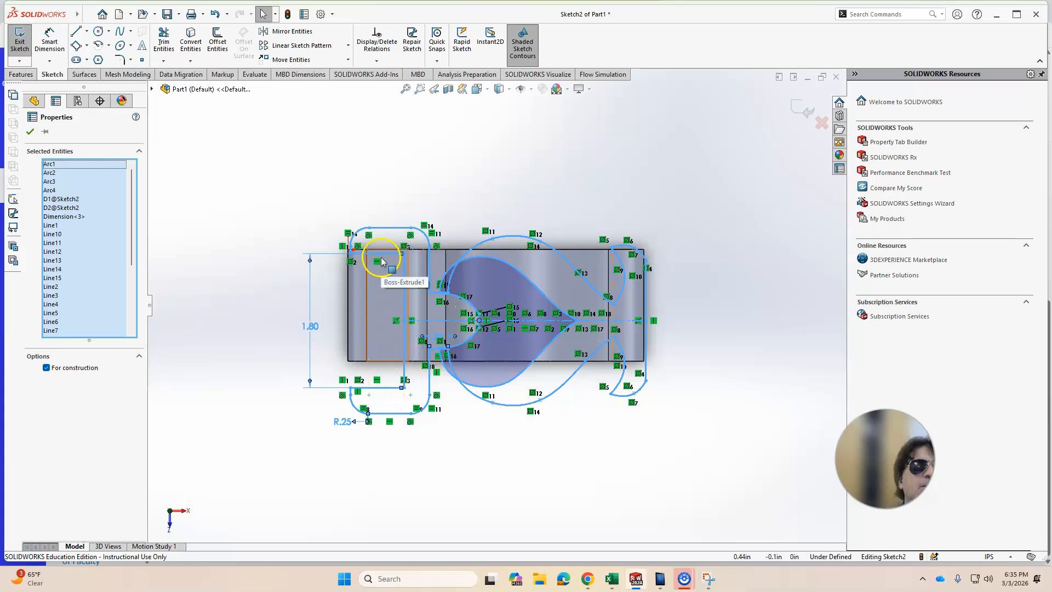
{"action": "left_click_drag", "start_coordinate": [385, 256], "coordinate": [380, 284]}
{"action": "scroll", "coordinate": [393, 258], "scroll_direction": "down", "scroll_amount": 2}
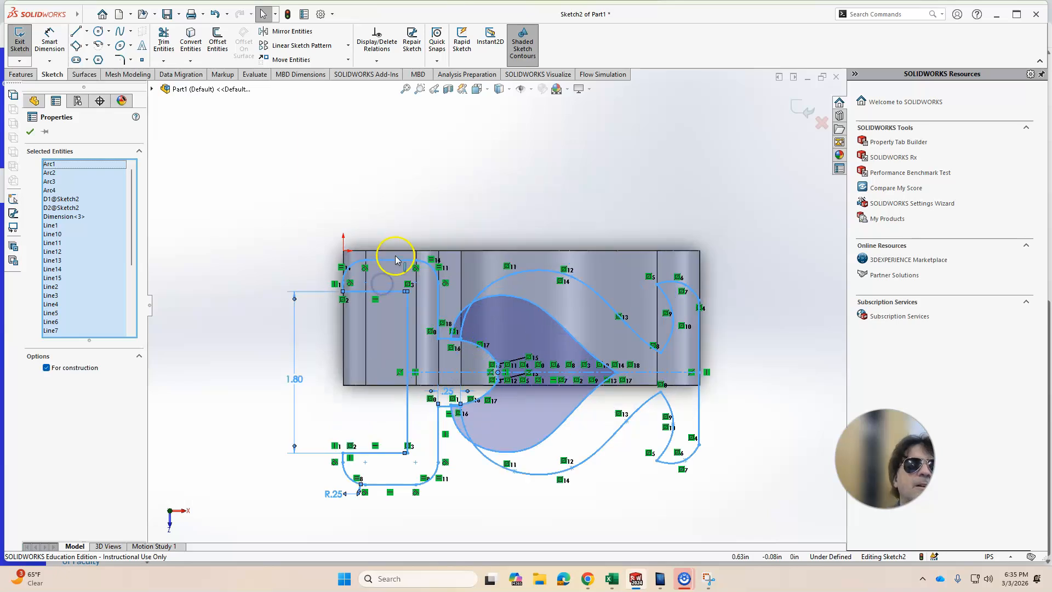
{"action": "left_click", "coordinate": [392, 301]}
{"action": "mouse_move", "coordinate": [392, 301]}
{"action": "left_mouse_down"}
{"action": "mouse_move", "coordinate": [395, 281]}
{"action": "mouse_move", "coordinate": [393, 291]}
{"action": "left_mouse_up"}
{"action": "left_click", "coordinate": [696, 191]}
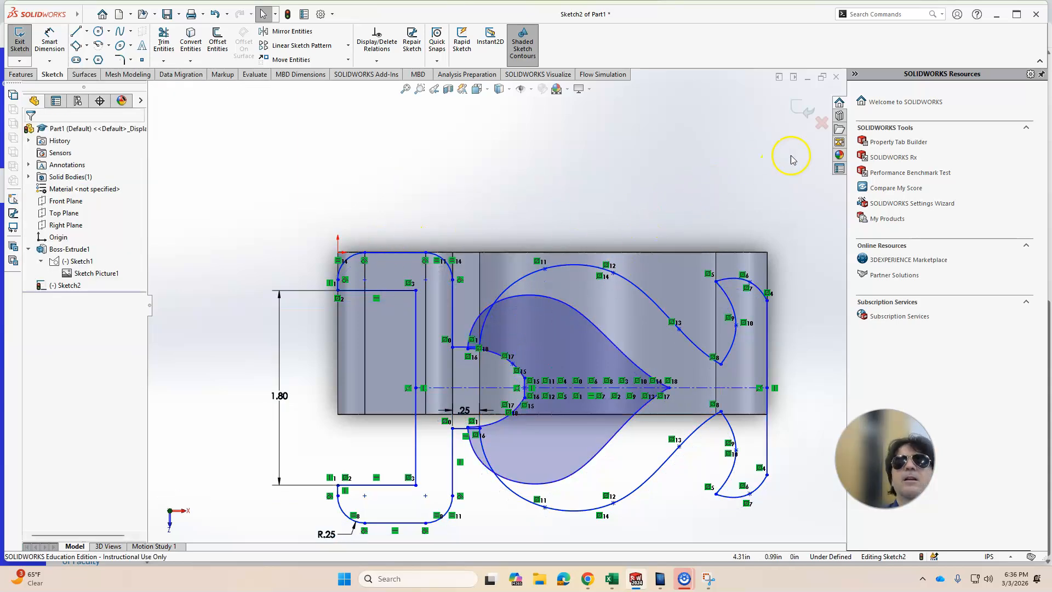
- Exit the new sketch and set Boss-Extrude1's depth to 3 in
{"action": "left_click", "coordinate": [800, 110]}
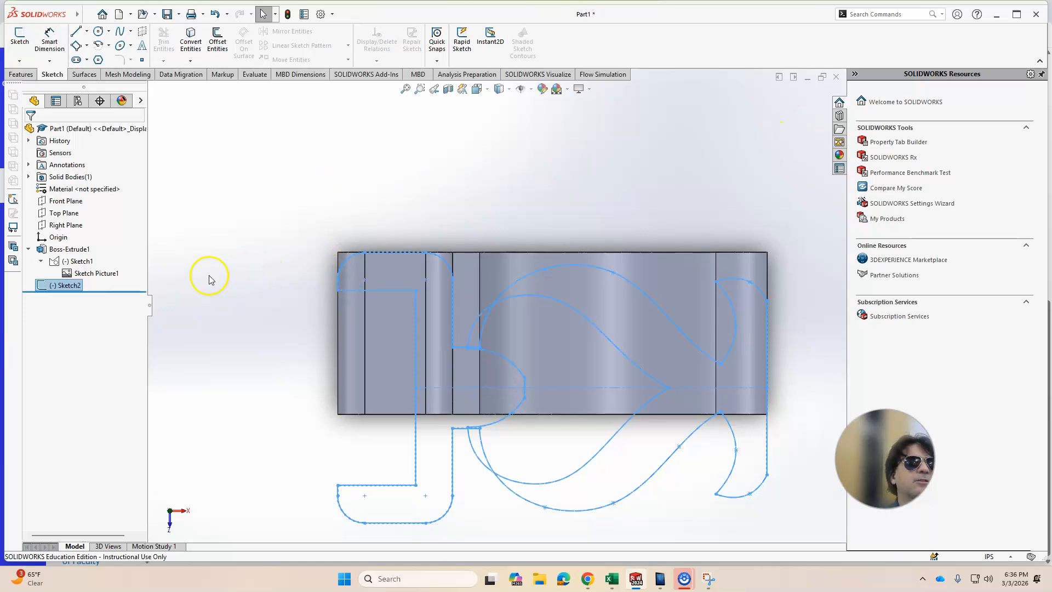
{"action": "right_click", "coordinate": [53, 245]}
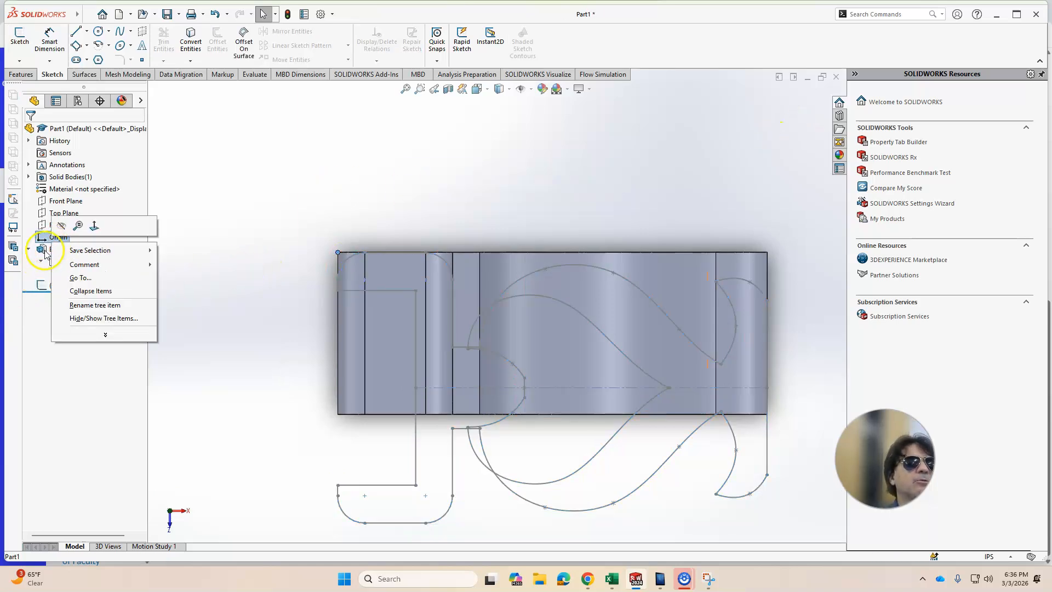
{"action": "left_click", "coordinate": [45, 250]}
{"action": "right_click", "coordinate": [52, 248]}
{"action": "left_click", "coordinate": [63, 220]}
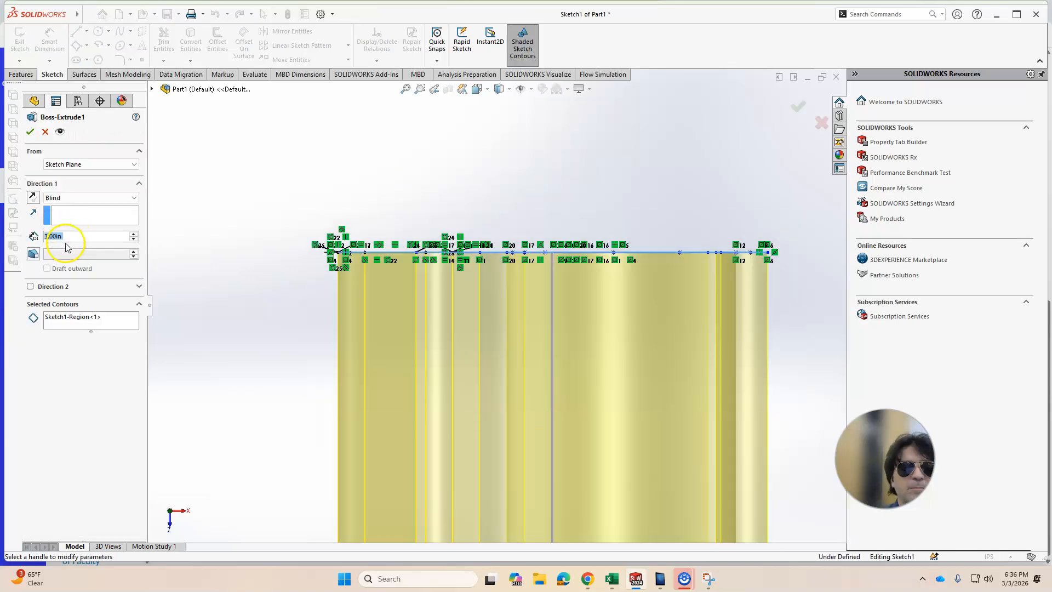
{"action": "left_click", "coordinate": [30, 132]}
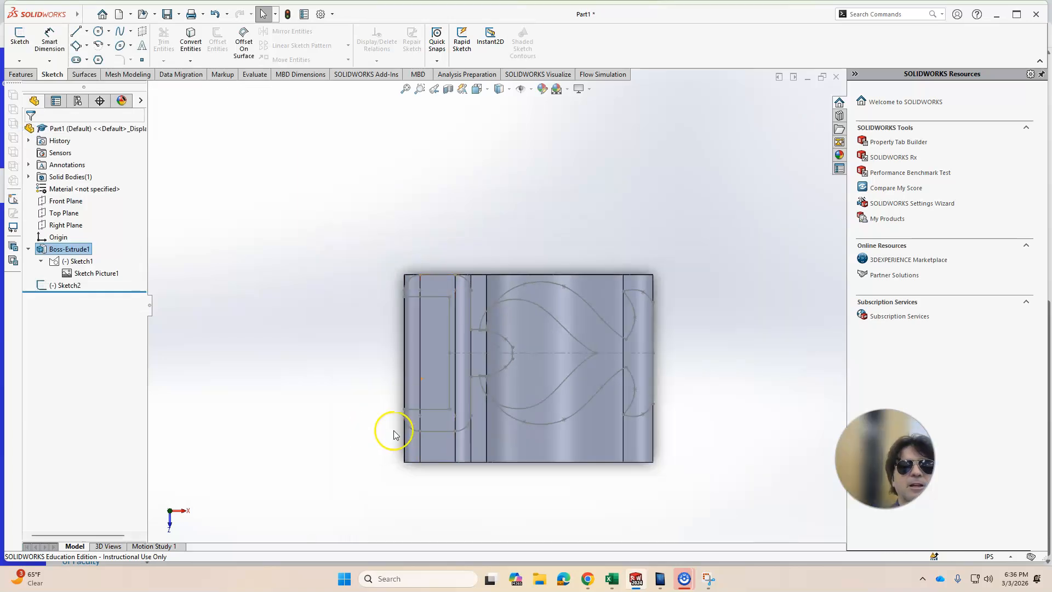
- Reopen Sketch2 for editing
{"action": "scroll", "coordinate": [398, 435], "scroll_direction": "down", "scroll_amount": 5}
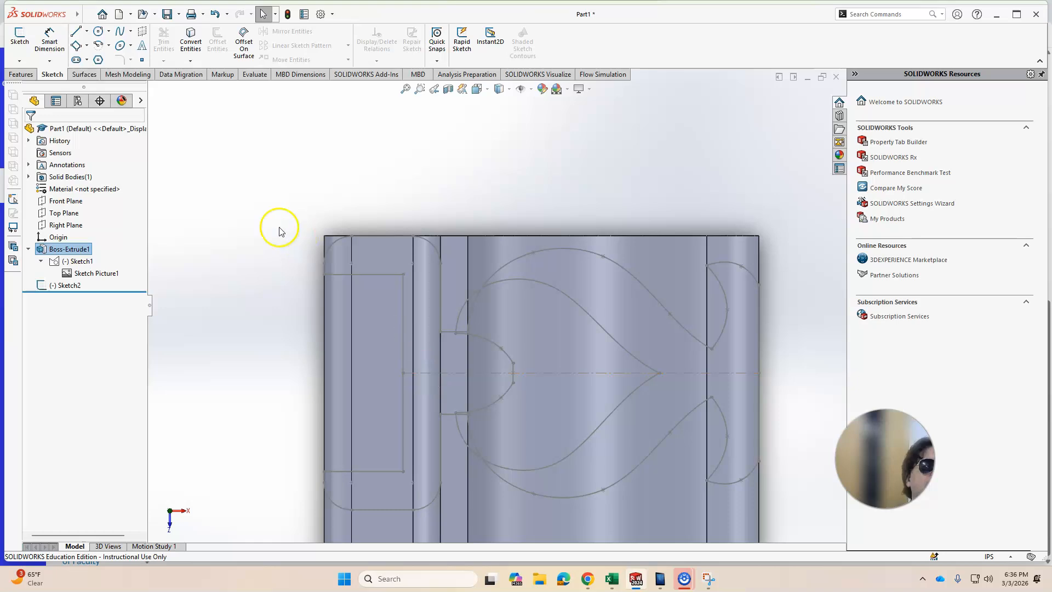
{"action": "right_click", "coordinate": [64, 287]}
{"action": "left_click", "coordinate": [69, 254]}
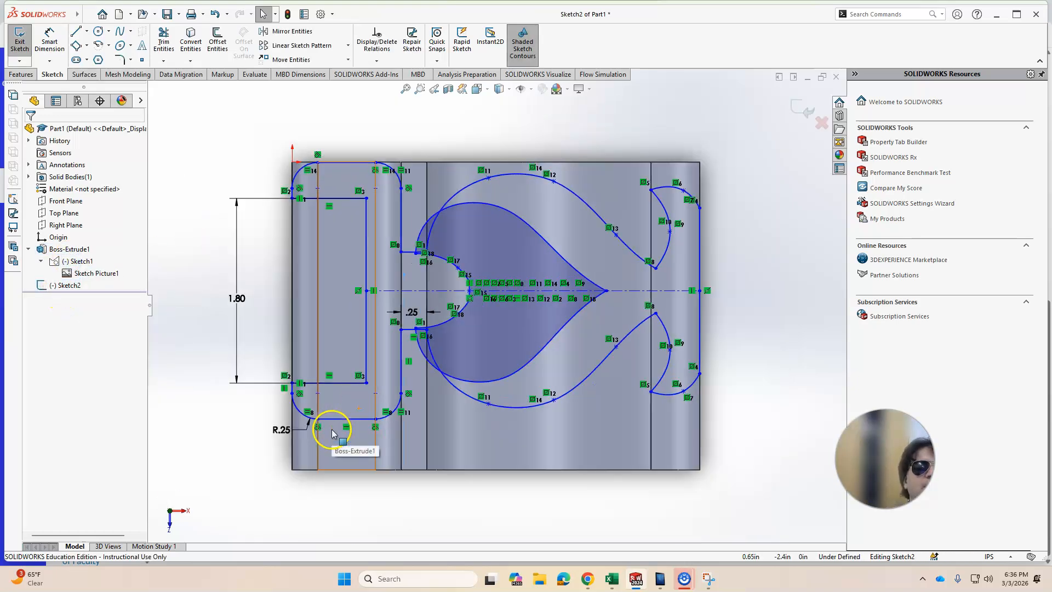
- Try to shift the whole pasted profile by the midpoint of the bracket's inner vertical line, and undo the move
{"action": "mouse_move", "coordinate": [209, 129]}
{"action": "left_mouse_down"}
{"action": "mouse_move", "coordinate": [727, 545]}
{"action": "mouse_move", "coordinate": [730, 581]}
{"action": "left_mouse_up"}
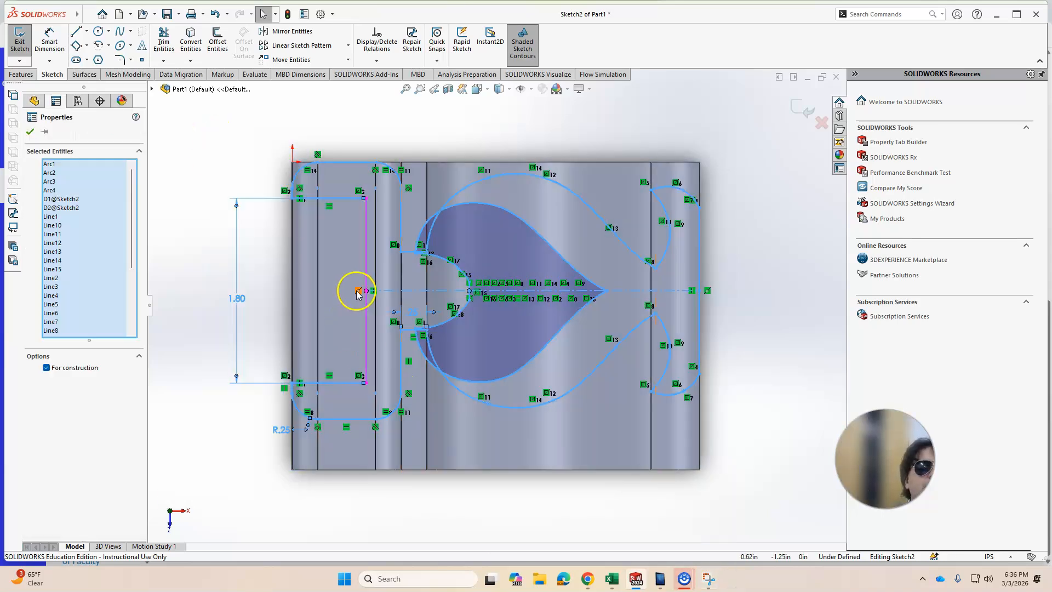
{"action": "mouse_move", "coordinate": [366, 294]}
{"action": "left_mouse_down"}
{"action": "mouse_move", "coordinate": [365, 320]}
{"action": "mouse_move", "coordinate": [369, 295]}
{"action": "left_mouse_up"}
{"action": "key", "text": "ctrl+z"}
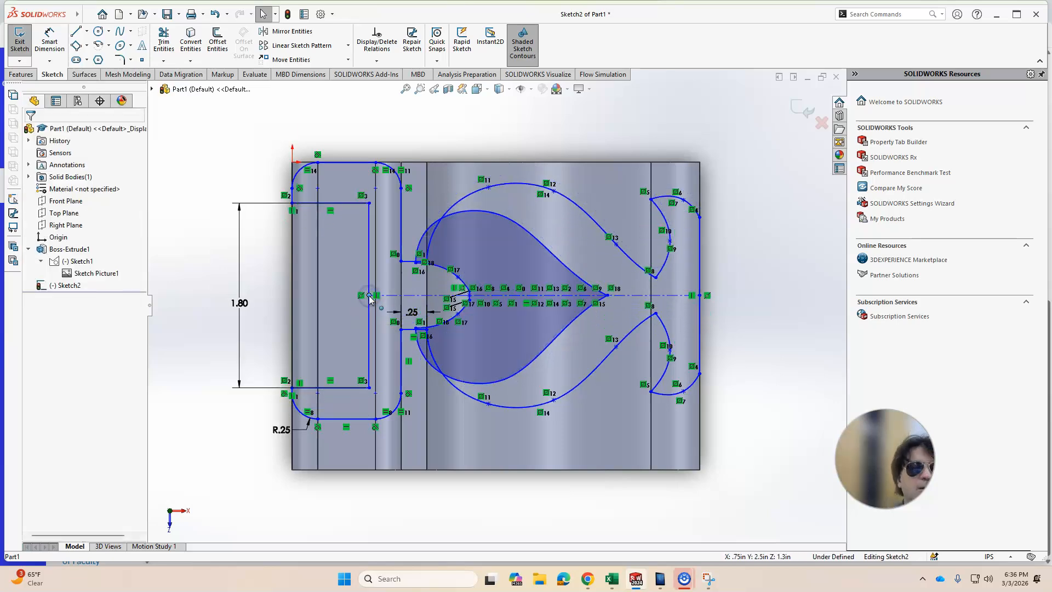
- Try to move the whole pasted profile to the middle of the 3 in solid, and exit the sketch
{"action": "left_click", "coordinate": [414, 430]}
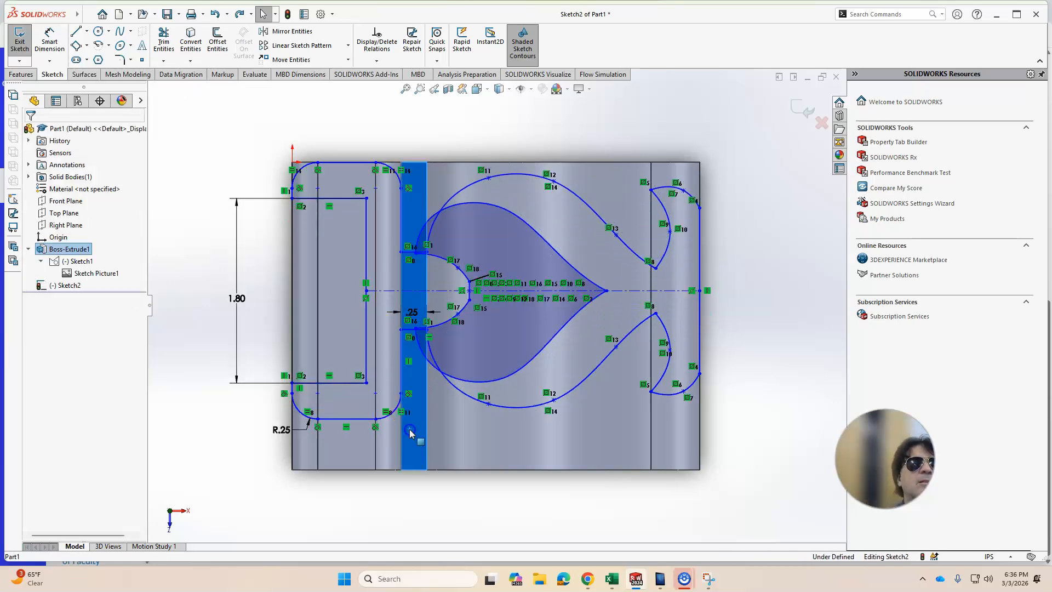
{"action": "key", "text": "Escape"}
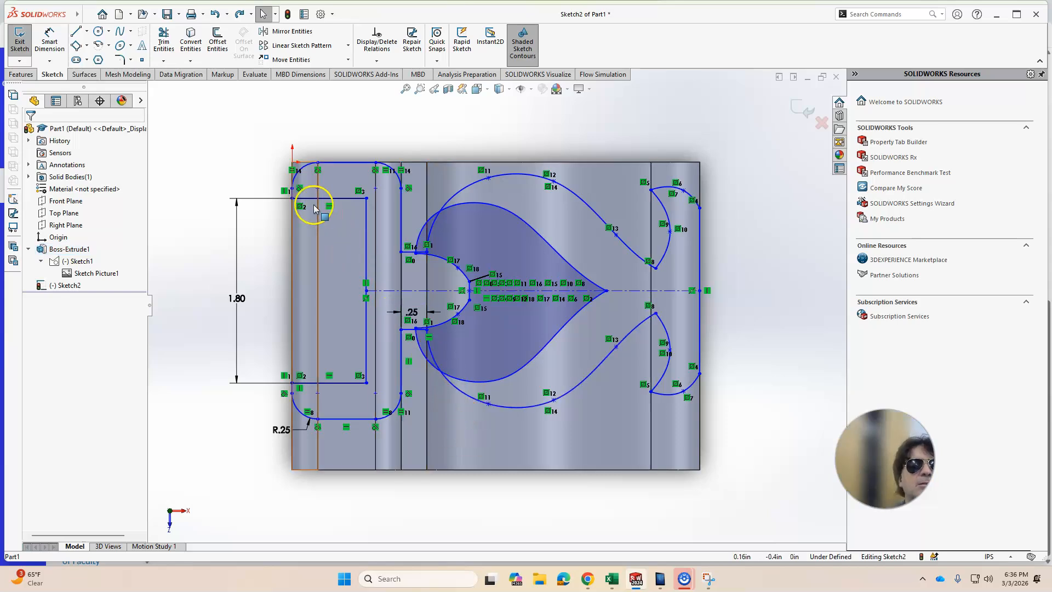
{"action": "mouse_move", "coordinate": [185, 107]}
{"action": "left_mouse_down"}
{"action": "mouse_move", "coordinate": [536, 546]}
{"action": "mouse_move", "coordinate": [765, 542]}
{"action": "left_mouse_up"}
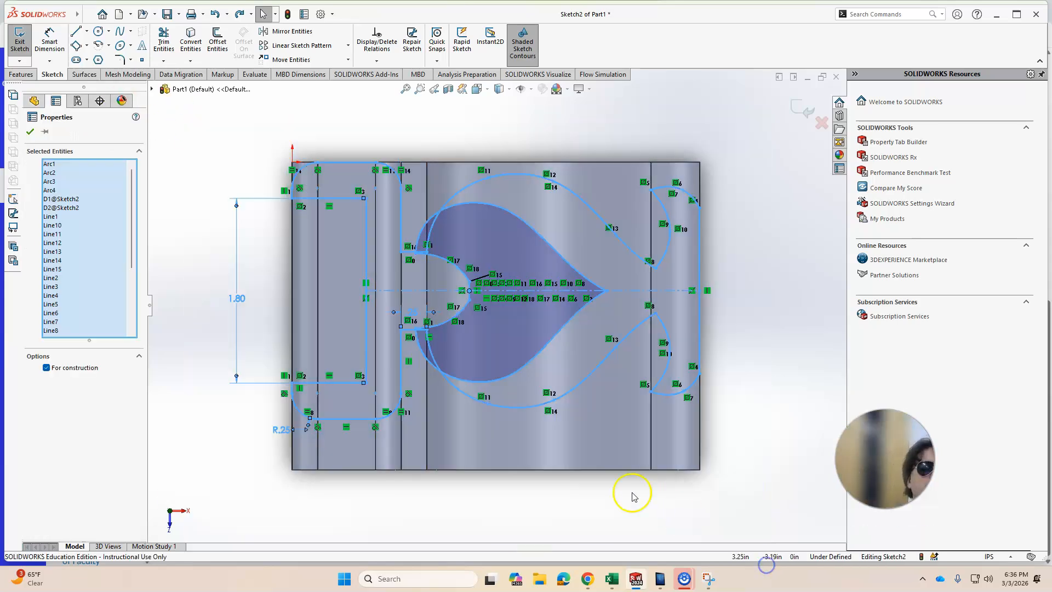
{"action": "left_click", "coordinate": [388, 290]}
{"action": "mouse_move", "coordinate": [388, 291]}
{"action": "left_mouse_down"}
{"action": "mouse_move", "coordinate": [390, 328]}
{"action": "mouse_move", "coordinate": [390, 310]}
{"action": "left_mouse_up"}
{"action": "key", "text": "ctrl+a"}
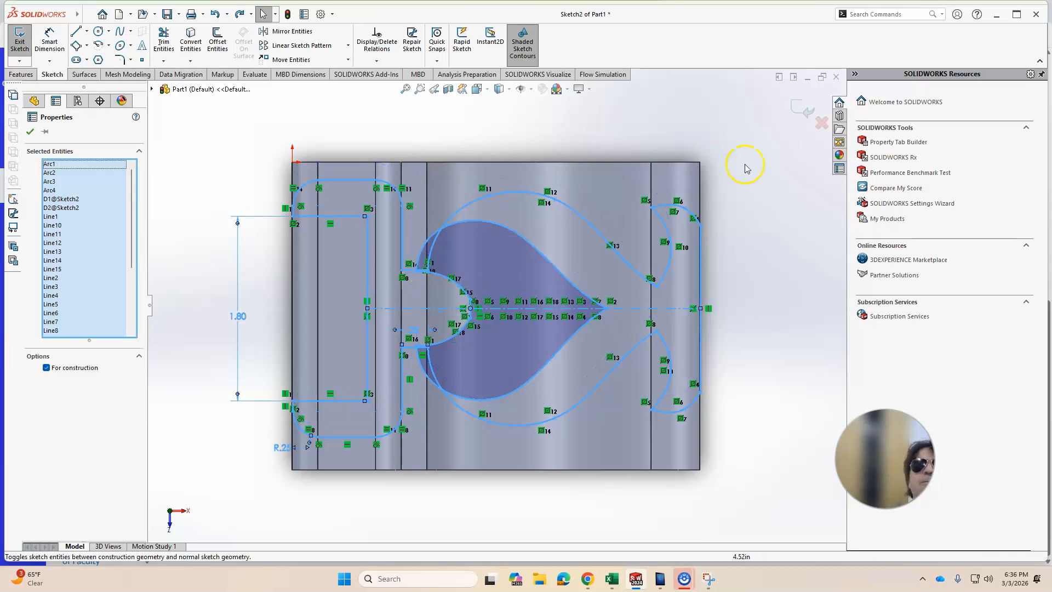
{"action": "left_click", "coordinate": [799, 116]}
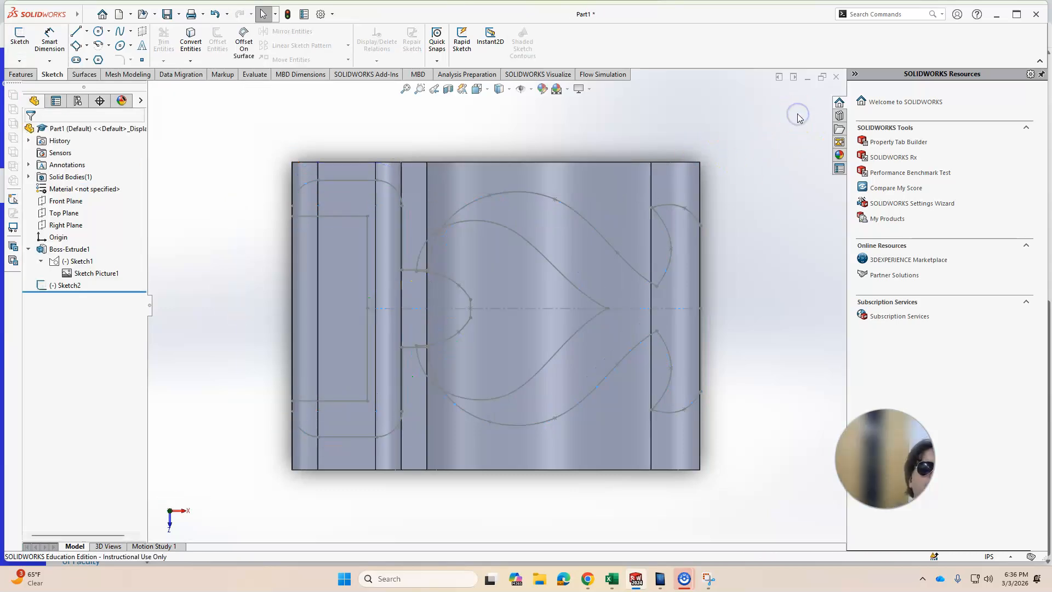
- Undo the recent edits back through the depth change and the pasting of the profile, leaving the second sketch empty
{"action": "key", "text": "ctrl+z"}
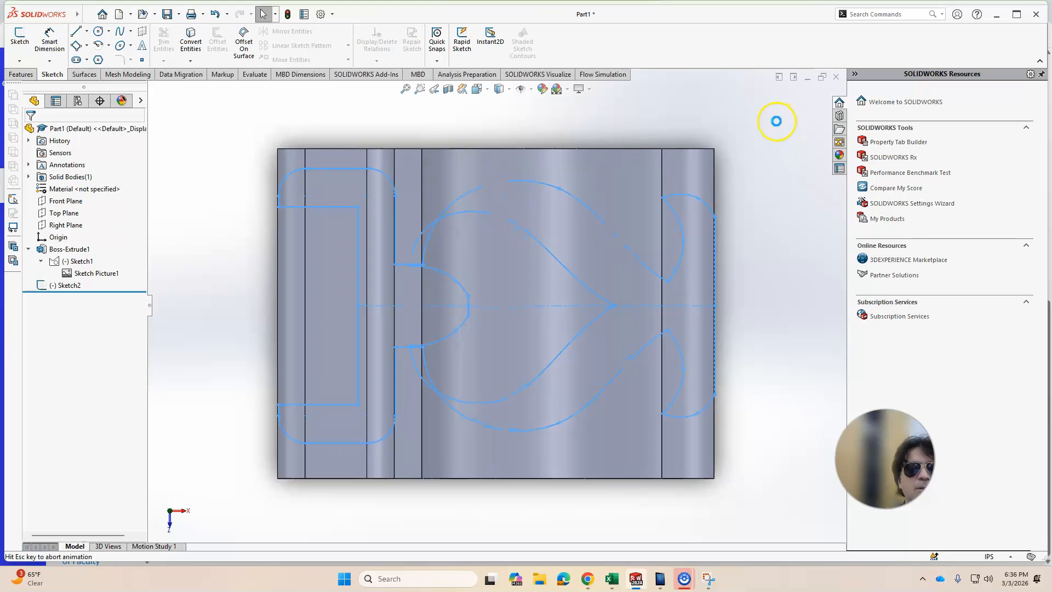
{"action": "key", "text": "ctrl+a"}
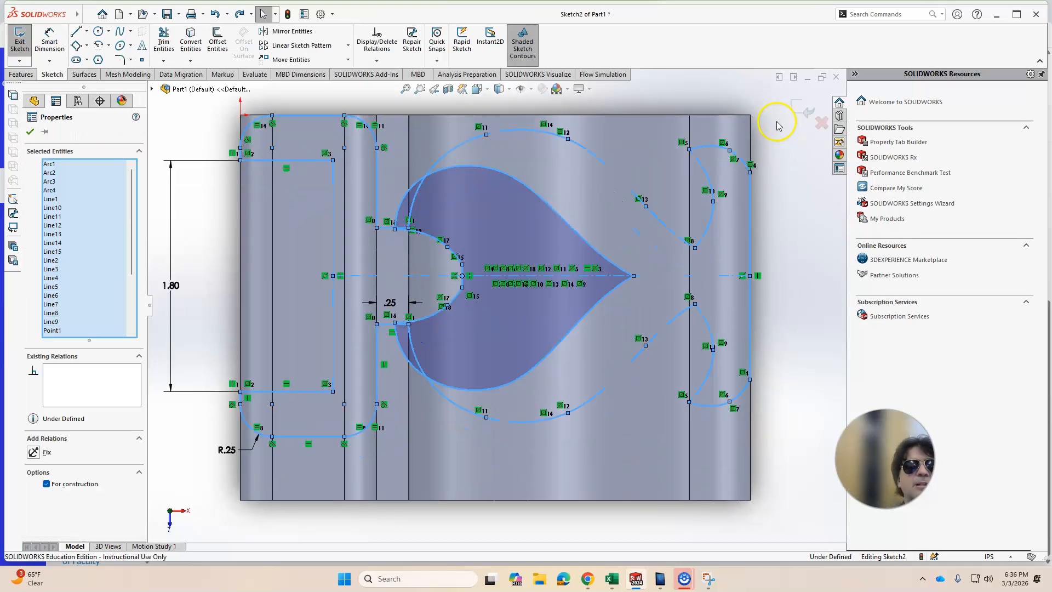
{"action": "key", "text": "ctrl+y"}
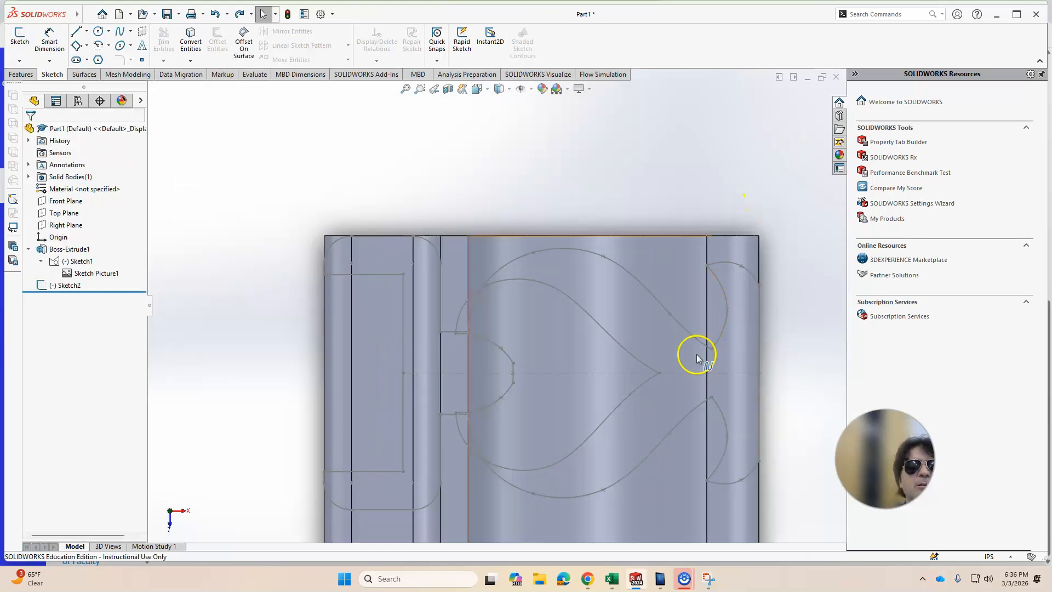
{"action": "scroll", "coordinate": [504, 359], "scroll_direction": "up", "scroll_amount": 2}
{"action": "key", "text": "ctrl+z"}
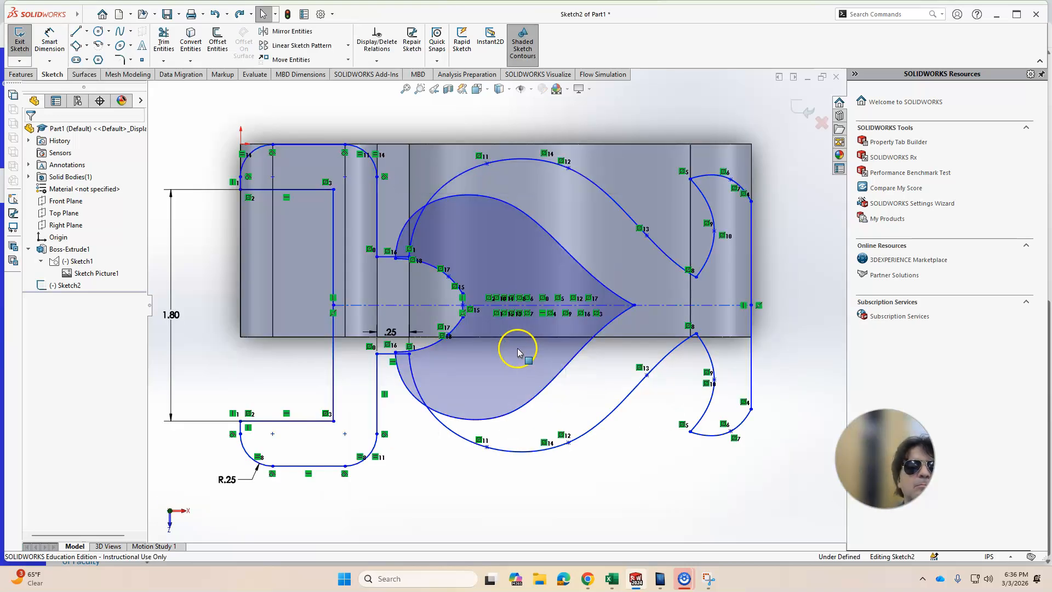
{"action": "key", "text": "ctrl+z"}
{"action": "key", "text": "ctrl+z"}
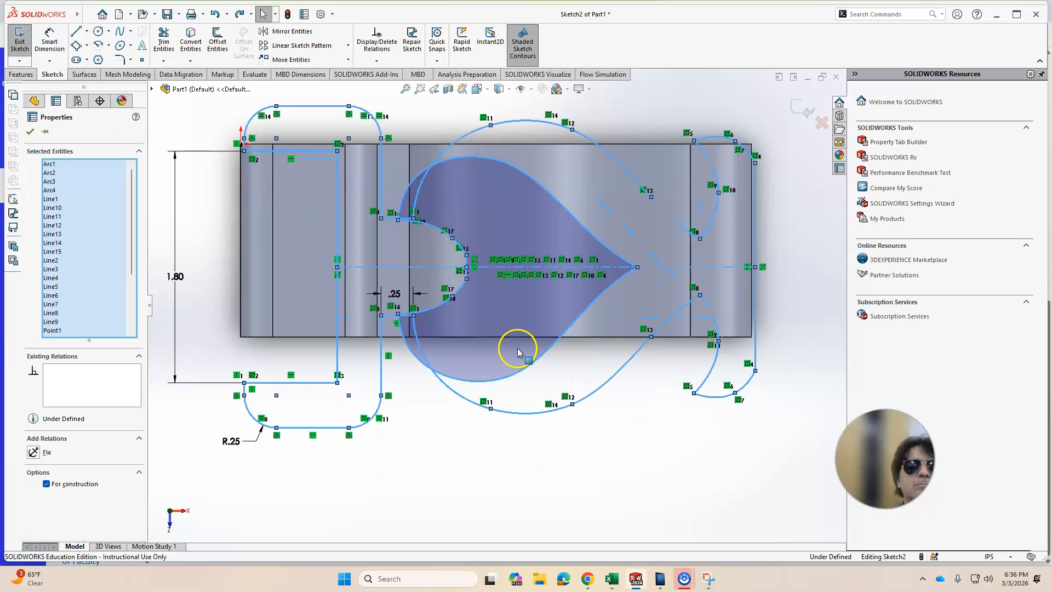
{"action": "key", "text": "ctrl+z"}
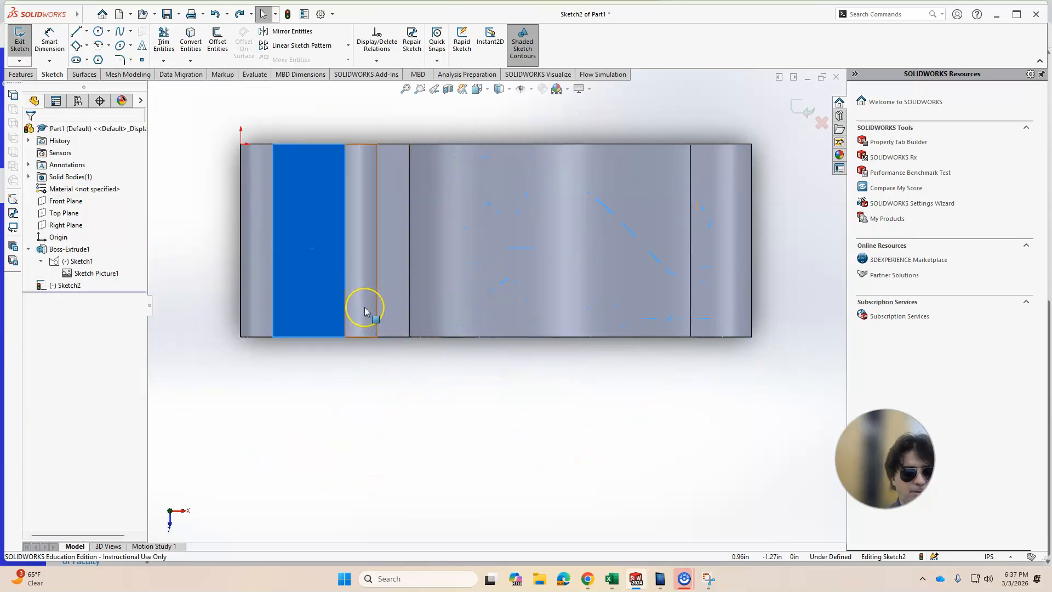
{"action": "key", "text": "ctrl+c"}
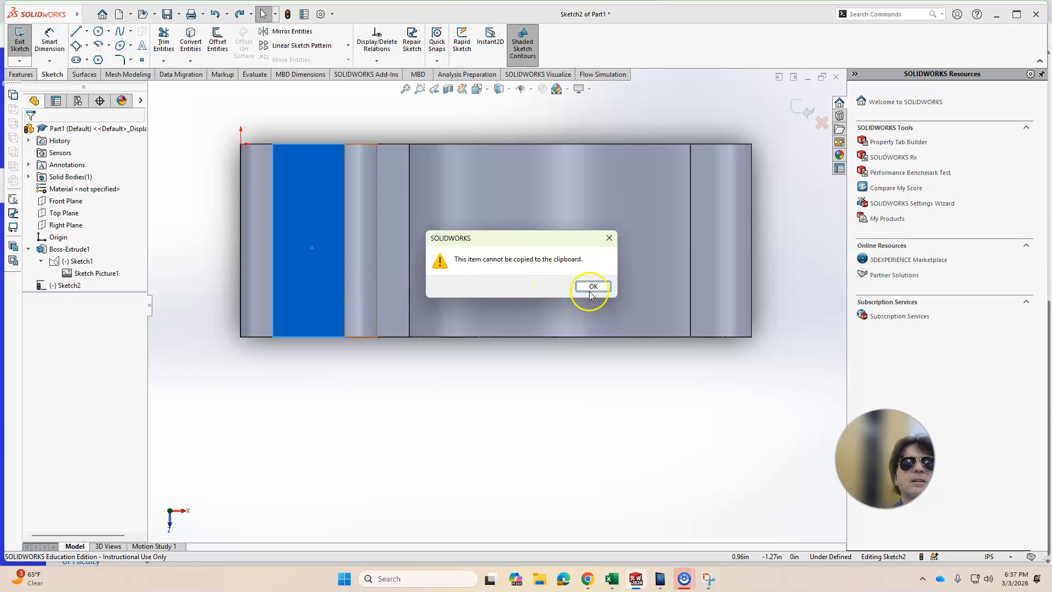
{"action": "left_click", "coordinate": [589, 284]}
{"action": "right_click", "coordinate": [57, 265]}
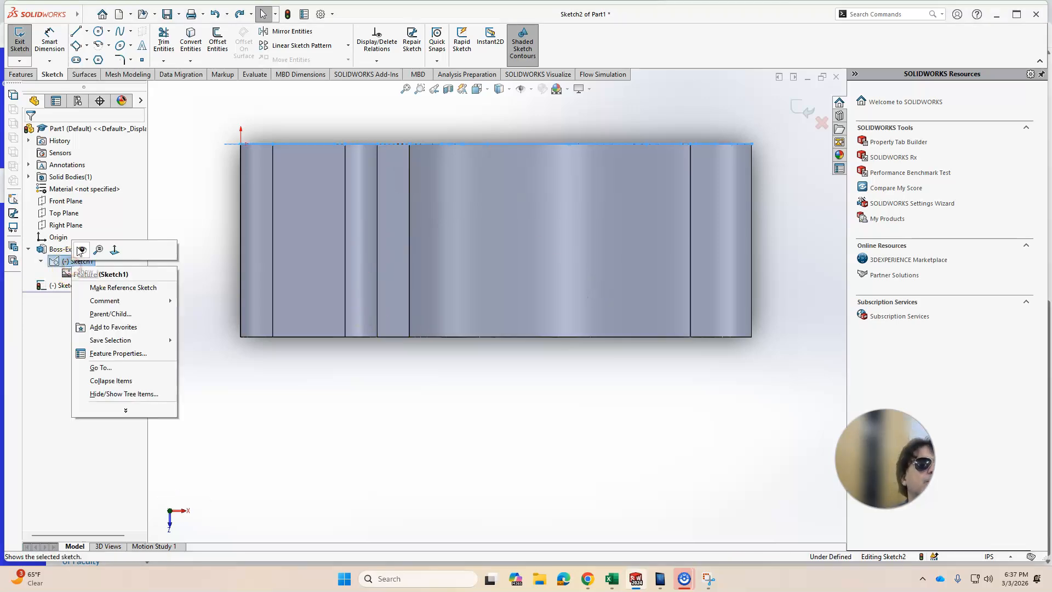
{"action": "left_click", "coordinate": [59, 262]}
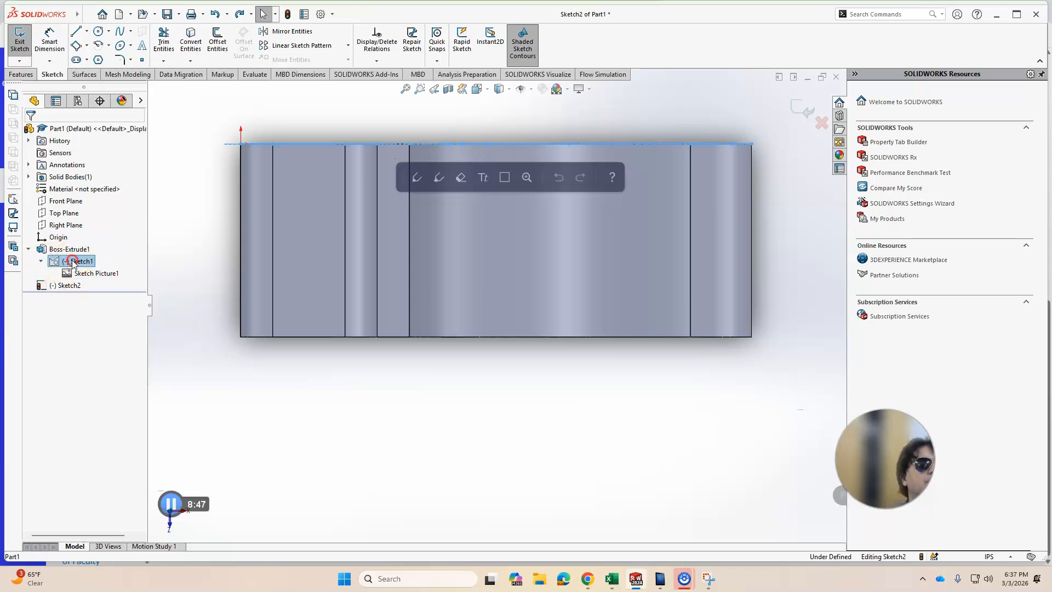
{"action": "right_click", "coordinate": [73, 263]}
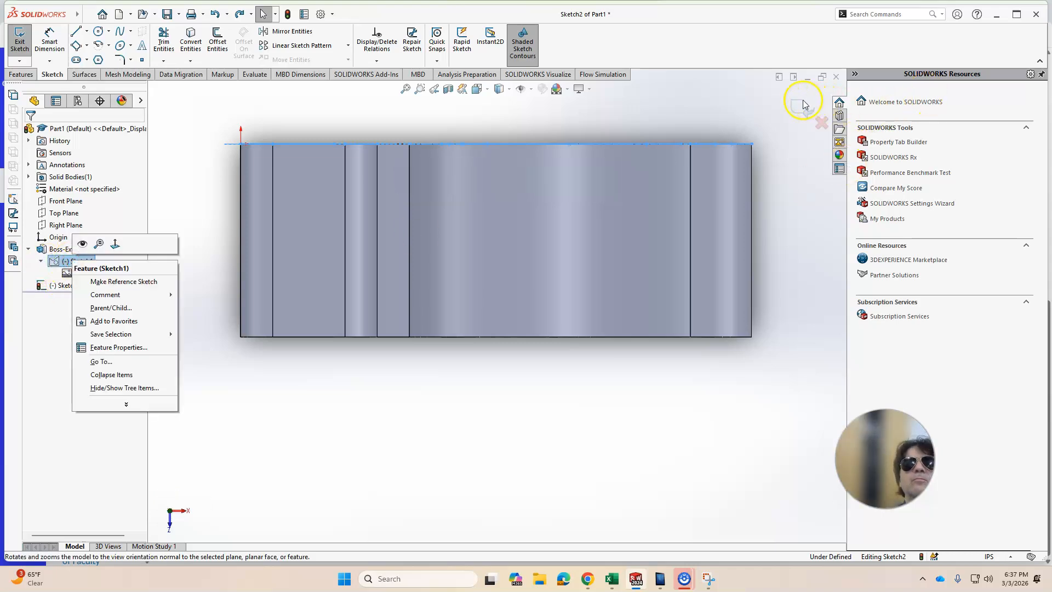
- Exit the empty second sketch and reopen Sketch1 for editing
{"action": "left_click", "coordinate": [803, 104]}
{"action": "right_click", "coordinate": [76, 263]}
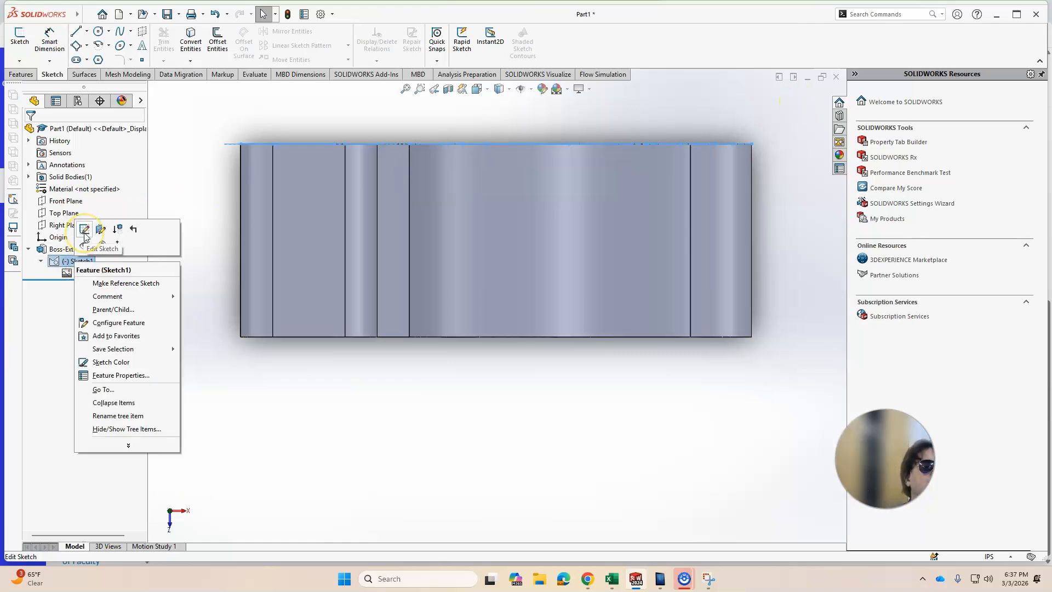
{"action": "left_click", "coordinate": [85, 230]}
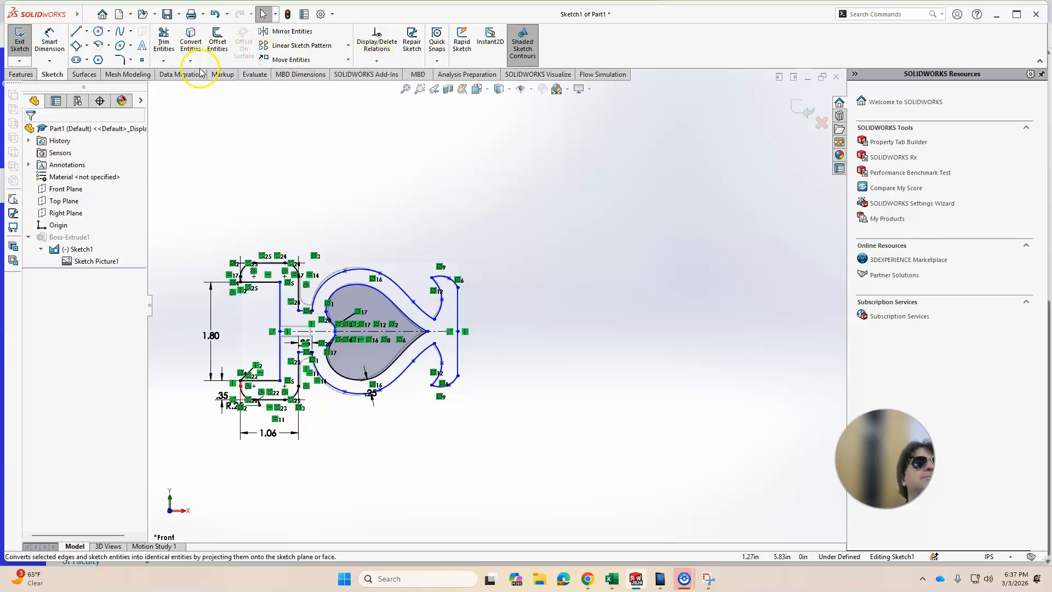
{"action": "mouse_move", "coordinate": [77, 13]}
{"action": "left_click", "coordinate": [153, 14]}
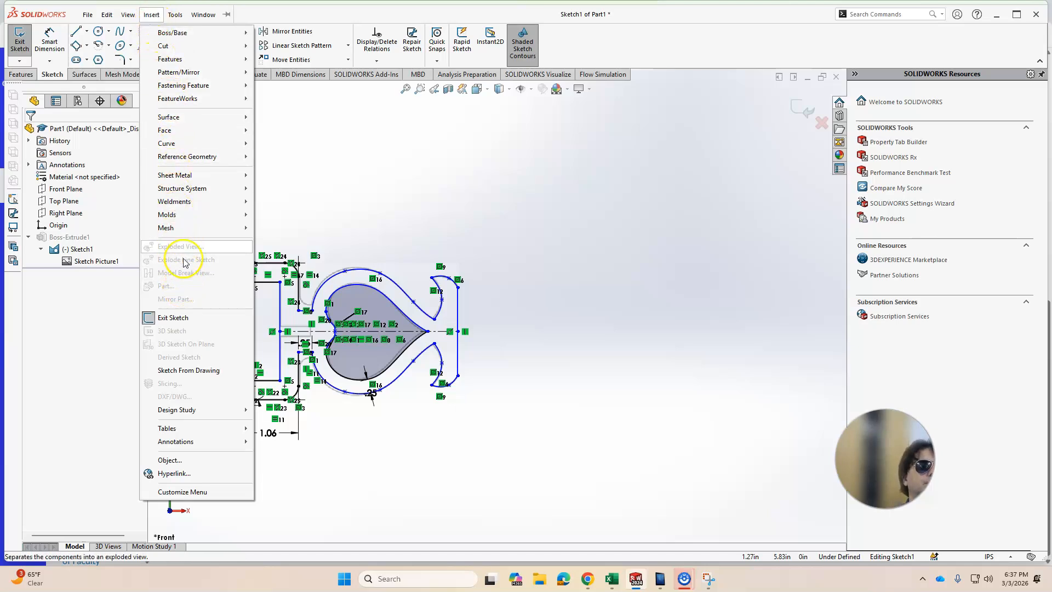
{"action": "mouse_move", "coordinate": [182, 236]}
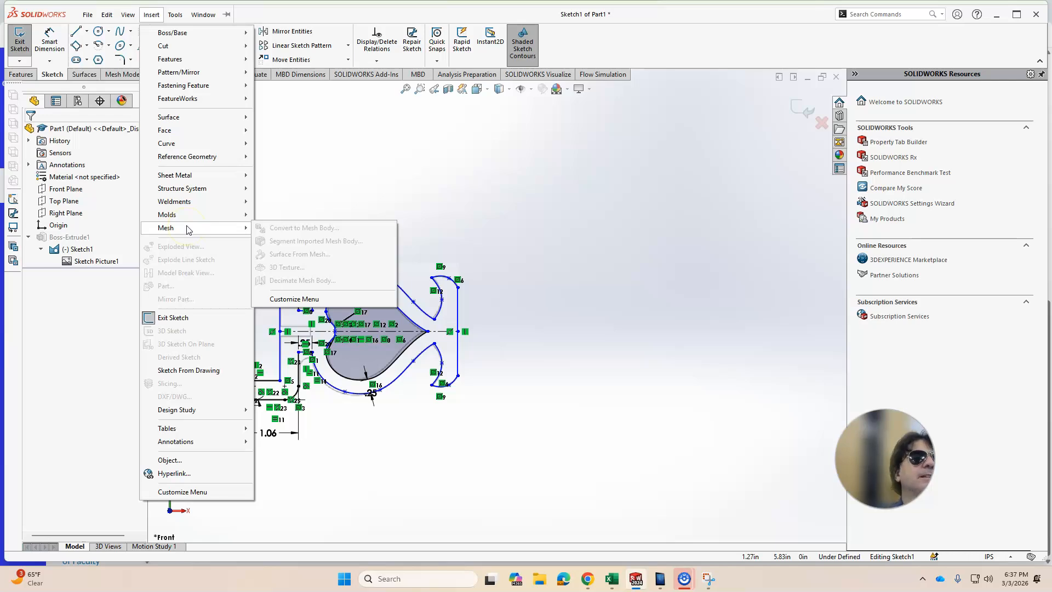
{"action": "mouse_move", "coordinate": [219, 145]}
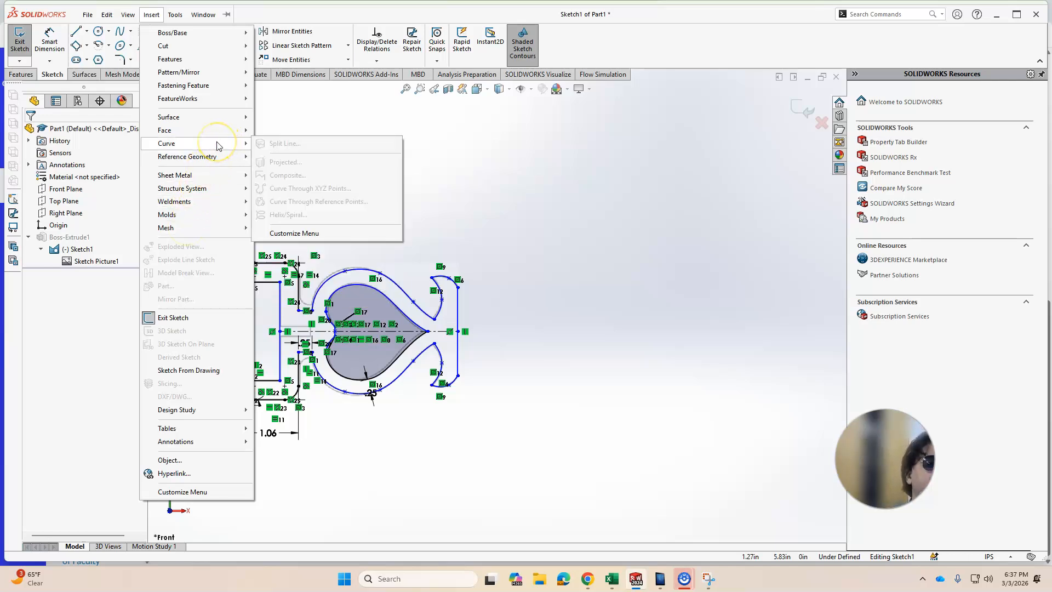
{"action": "mouse_move", "coordinate": [175, 14]}
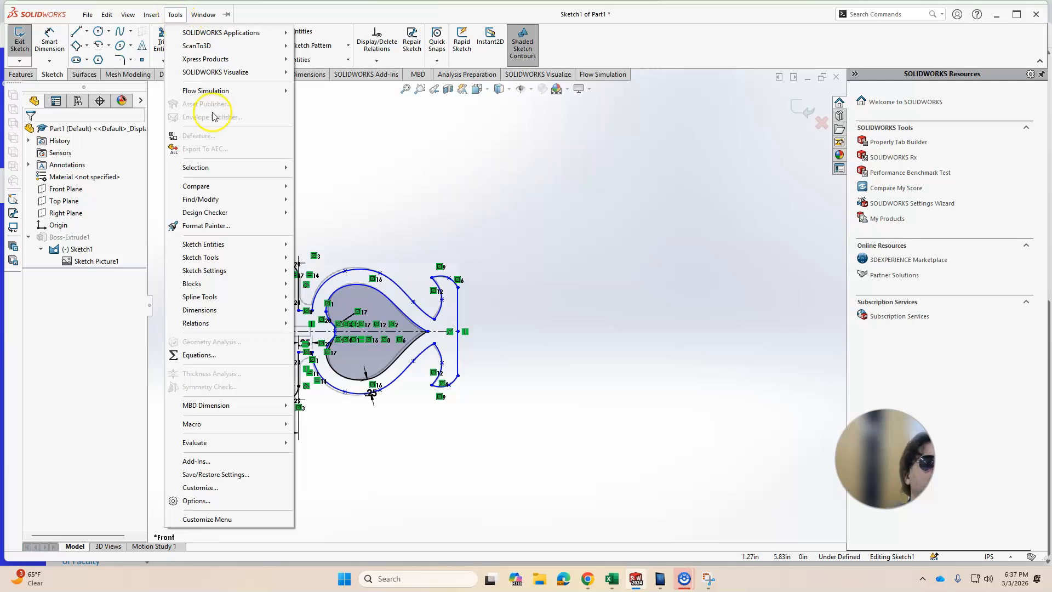
{"action": "left_click", "coordinate": [261, 258]}
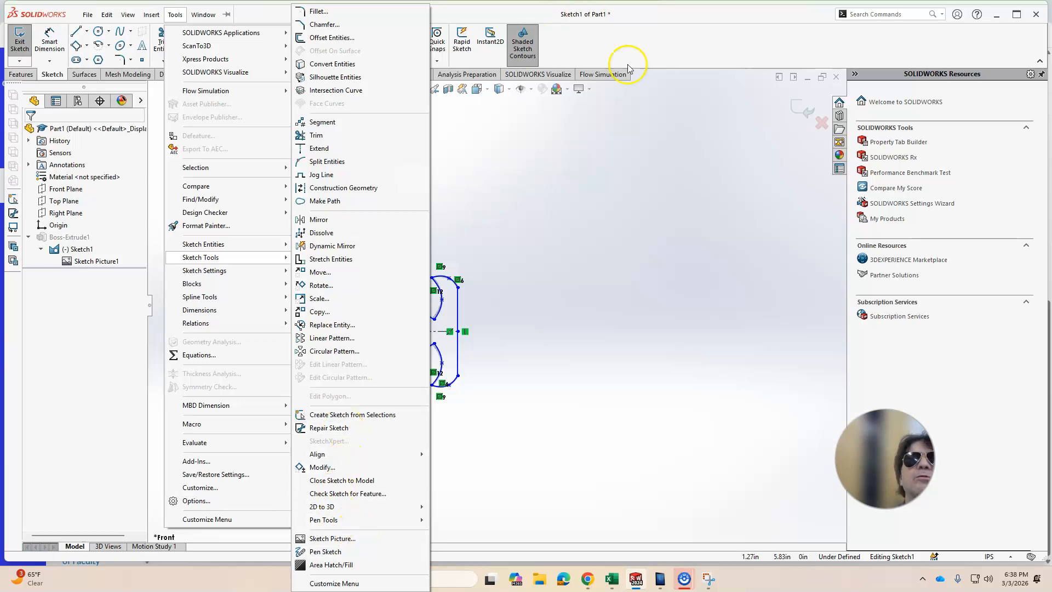
- Find the Make Block command by searching for "block", and choose the entire clip profile as the block entities
{"action": "left_click", "coordinate": [890, 15]}
{"action": "type", "text": "block"}
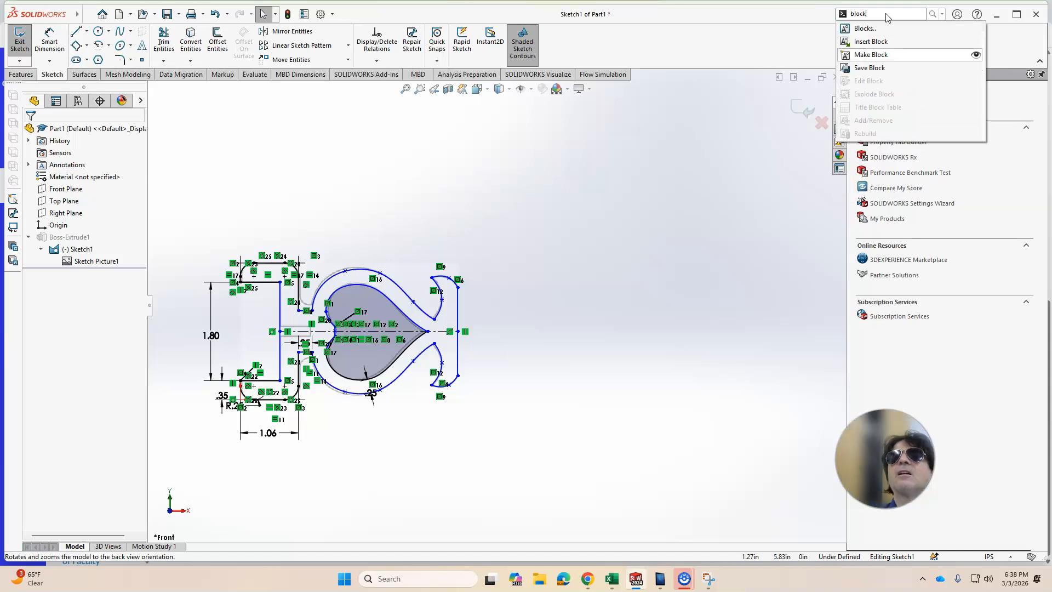
{"action": "left_click", "coordinate": [863, 55]}
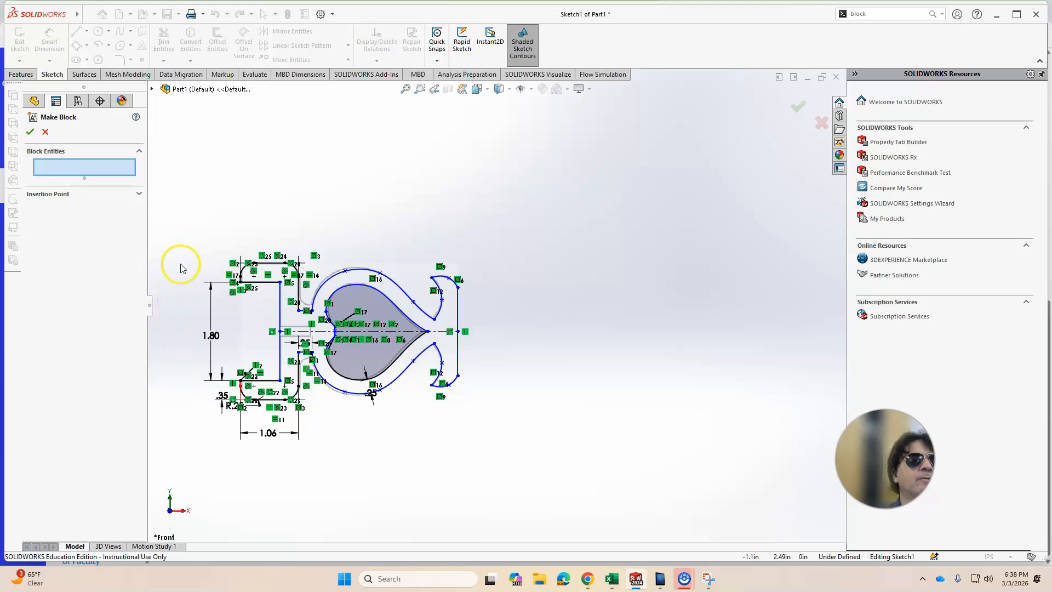
{"action": "left_click_drag", "start_coordinate": [173, 220], "coordinate": [505, 464]}
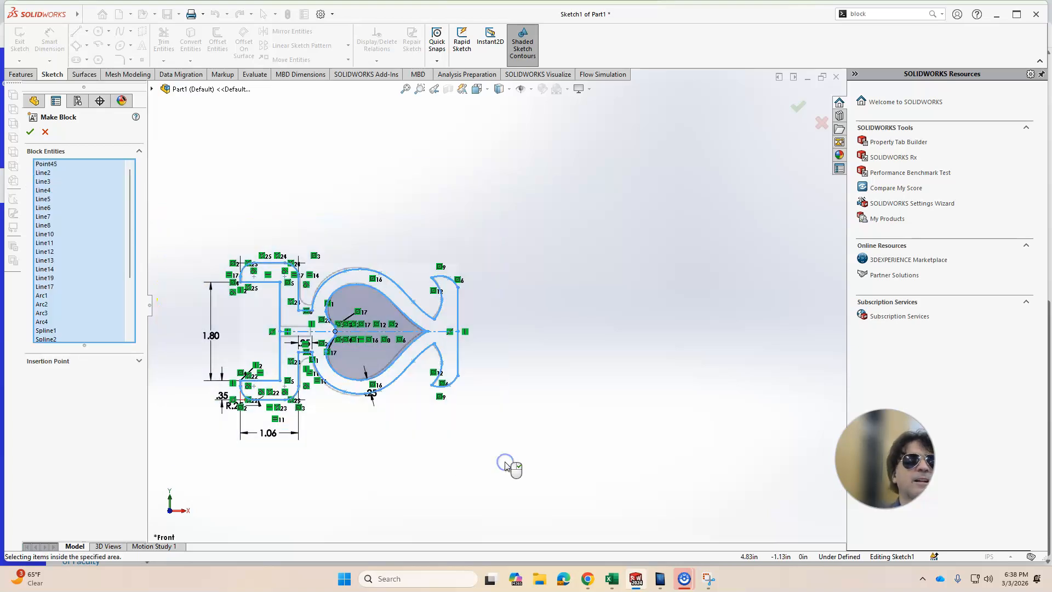
- Place the block's insertion point on the outer sharp corner of the upper bracket arm, where its extended edges meet
{"action": "left_click", "coordinate": [139, 363]}
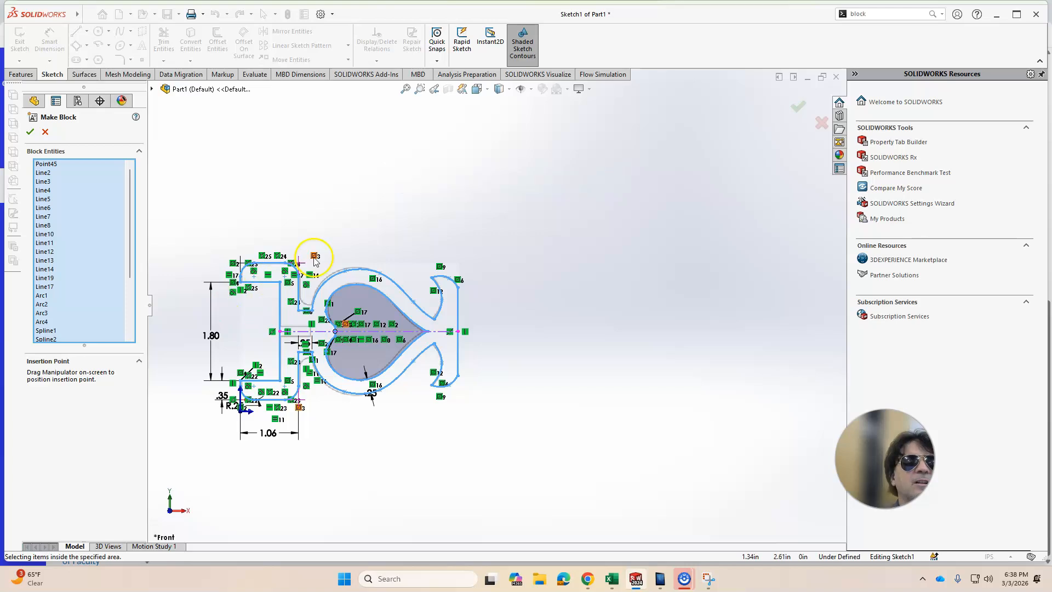
{"action": "scroll", "coordinate": [307, 274], "scroll_direction": "down", "scroll_amount": 6}
{"action": "scroll", "coordinate": [307, 273], "scroll_direction": "up", "scroll_amount": 4}
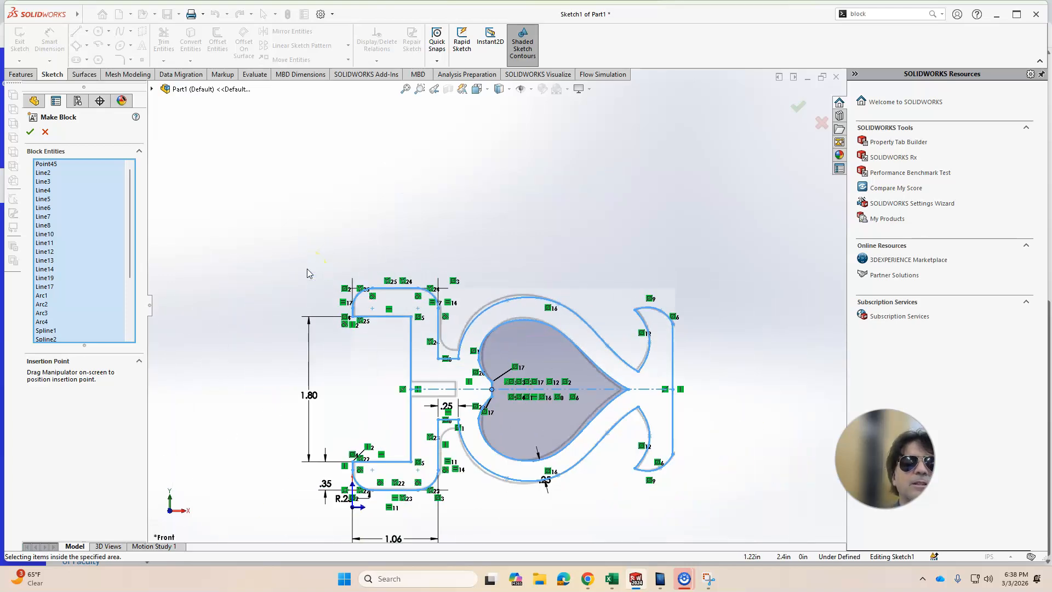
{"action": "scroll", "coordinate": [308, 274], "scroll_direction": "down", "scroll_amount": 2}
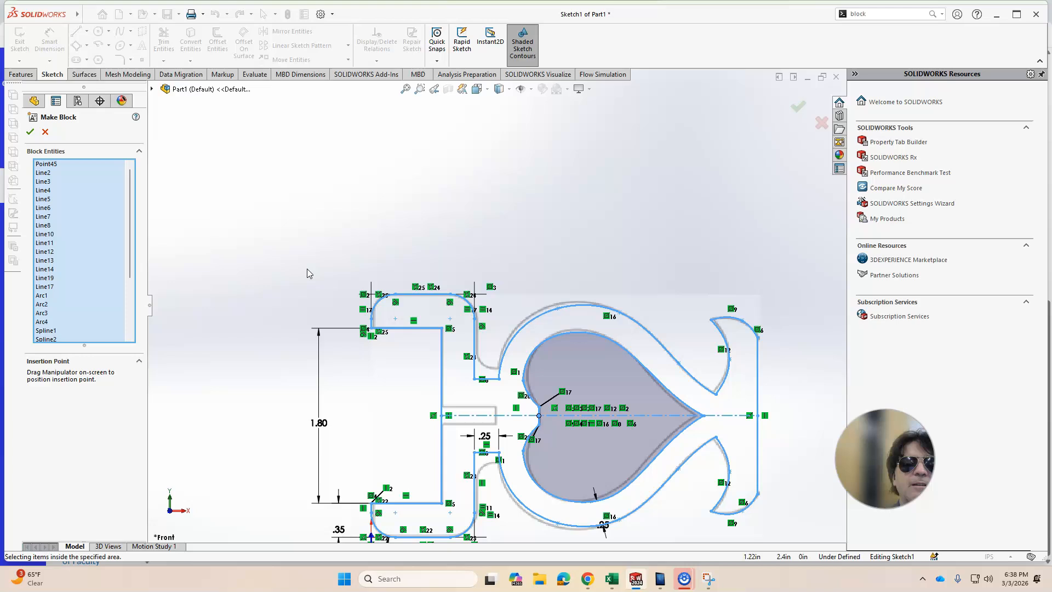
{"action": "left_click", "coordinate": [372, 329]}
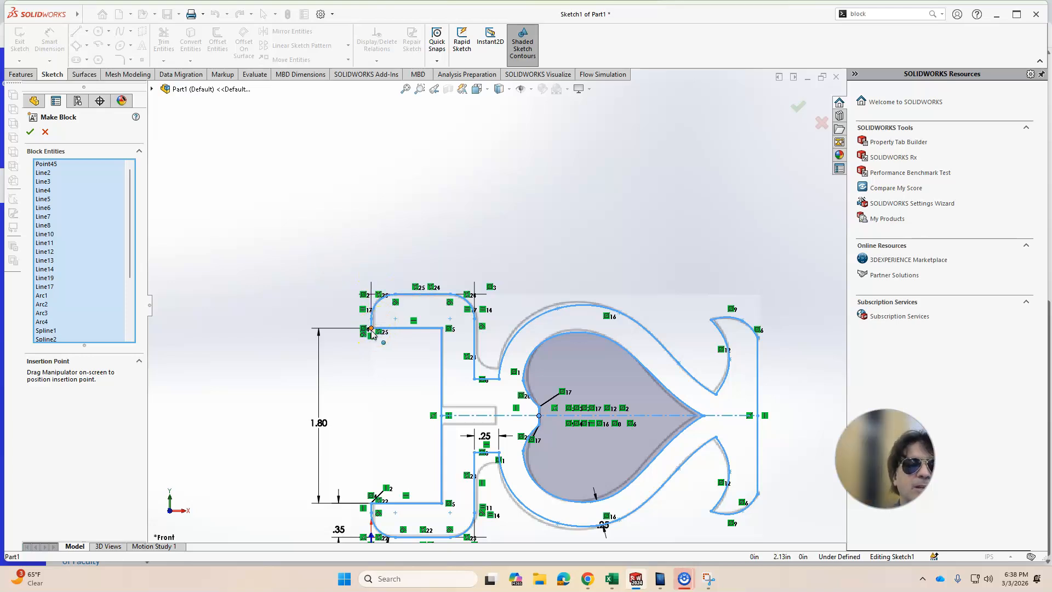
{"action": "scroll", "coordinate": [317, 530], "scroll_direction": "down", "scroll_amount": 2}
{"action": "scroll", "coordinate": [318, 520], "scroll_direction": "down", "scroll_amount": 2}
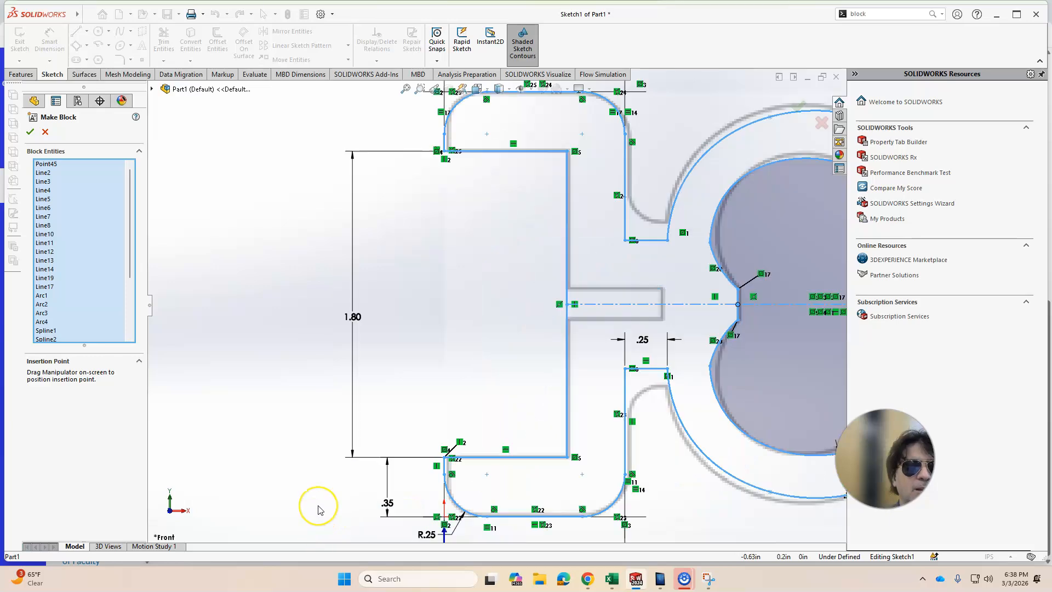
{"action": "scroll", "coordinate": [318, 506], "scroll_direction": "down", "scroll_amount": 2}
{"action": "mouse_move", "coordinate": [317, 504]}
{"action": "middle_mouse_down"}
{"action": "mouse_move", "coordinate": [303, 446]}
{"action": "mouse_move", "coordinate": [317, 434]}
{"action": "mouse_move", "coordinate": [378, 450]}
{"action": "middle_mouse_up"}
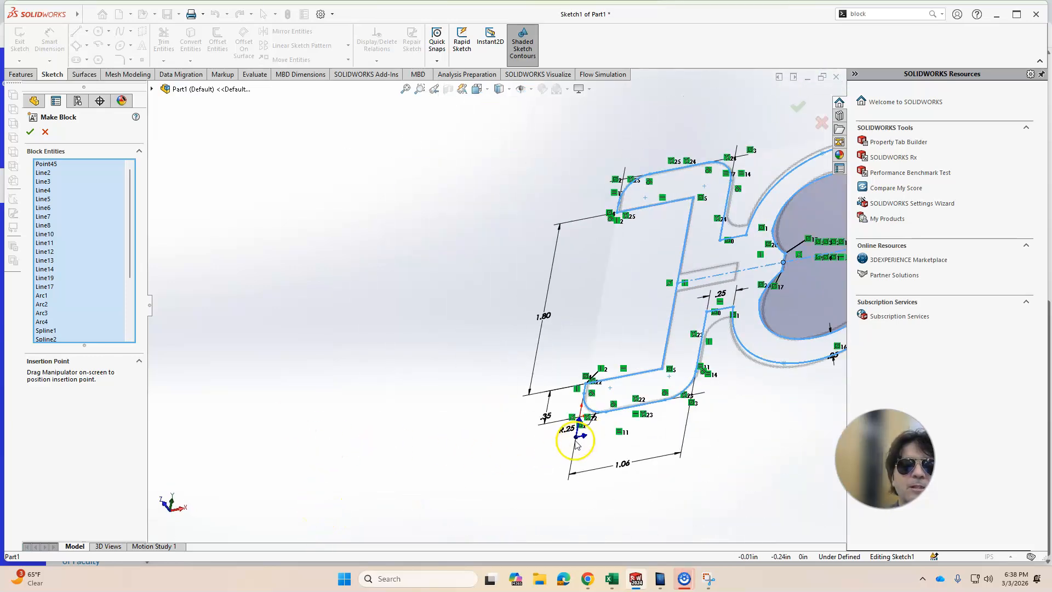
{"action": "mouse_move", "coordinate": [582, 440]}
{"action": "left_mouse_down"}
{"action": "mouse_move", "coordinate": [590, 312]}
{"action": "mouse_move", "coordinate": [628, 183]}
{"action": "left_mouse_up"}
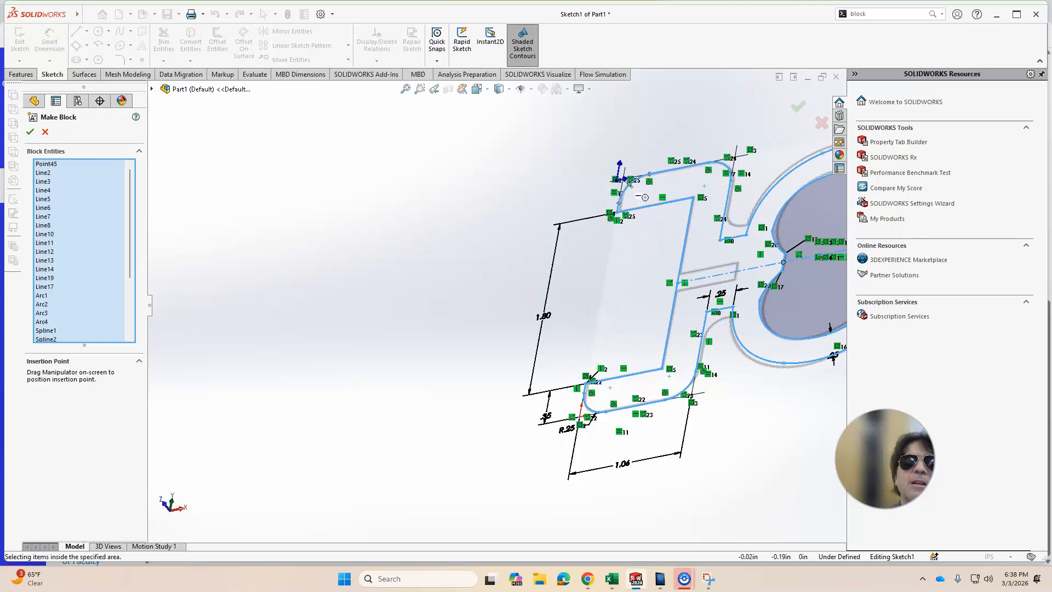
{"action": "scroll", "coordinate": [636, 189], "scroll_direction": "down", "scroll_amount": 3}
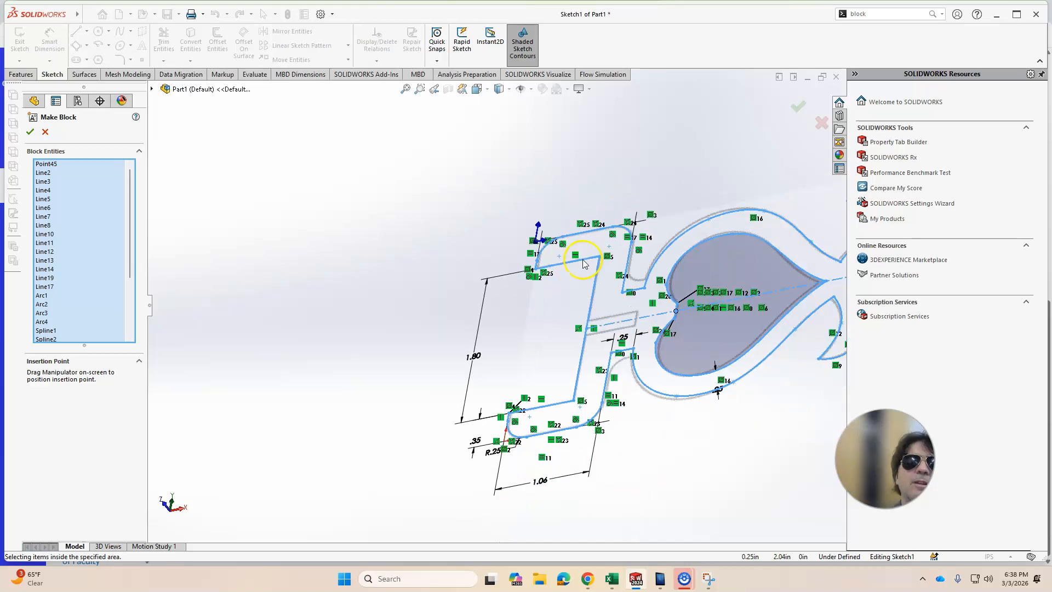
{"action": "scroll", "coordinate": [562, 238], "scroll_direction": "up", "scroll_amount": 5}
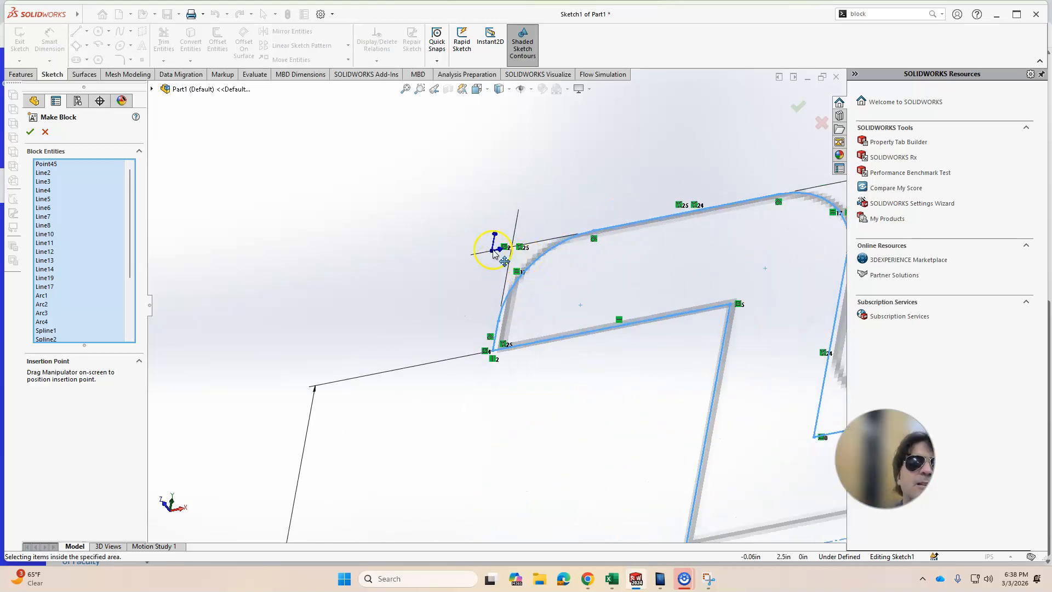
{"action": "left_click_drag", "start_coordinate": [492, 253], "coordinate": [512, 252]}
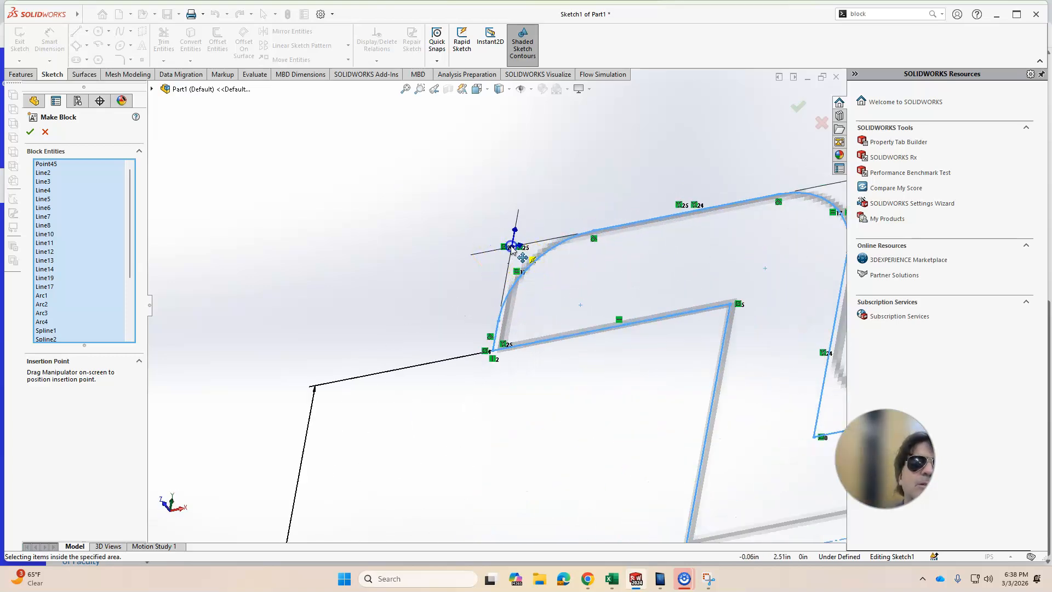
- Create the block from the clip profile with the placed insertion point, and exit Sketch1
{"action": "scroll", "coordinate": [545, 366], "scroll_direction": "down", "scroll_amount": 2}
{"action": "left_click", "coordinate": [797, 107]}
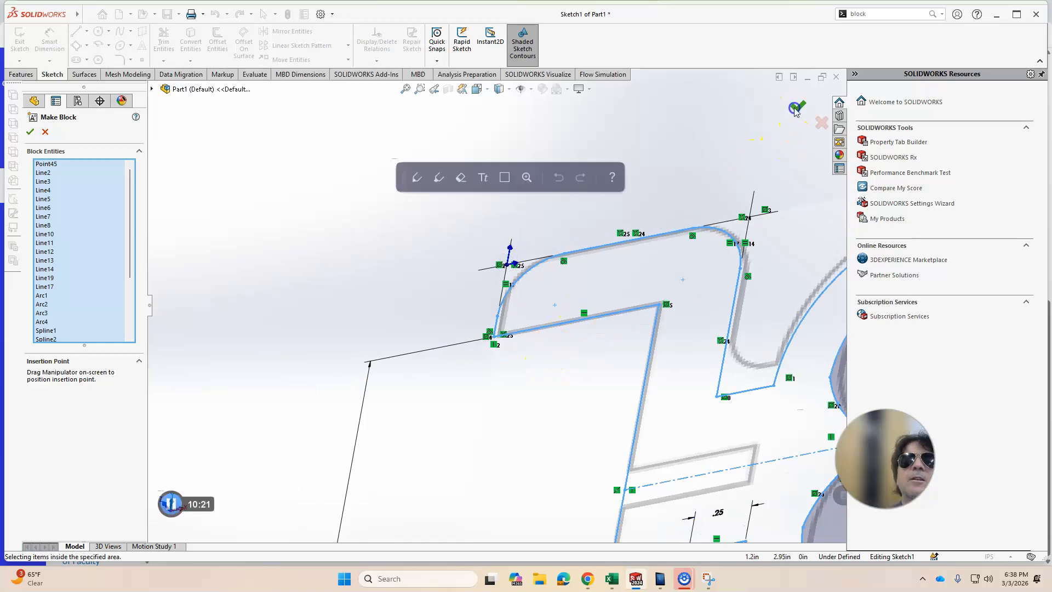
{"action": "left_click", "coordinate": [796, 106]}
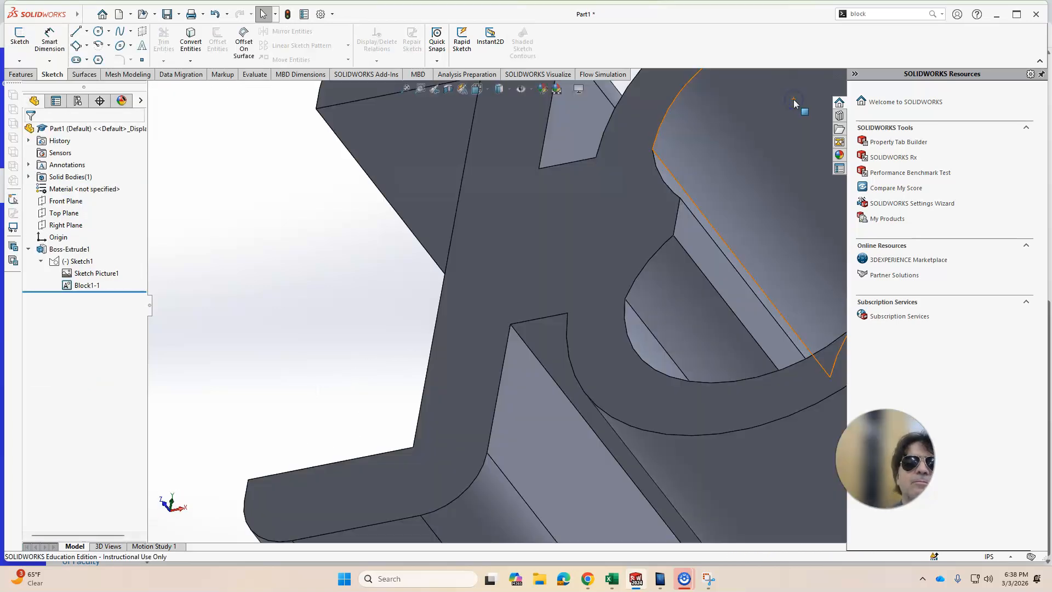
- Start a new sketch on the flat outer face of the extruded clip's bracket arm
{"action": "scroll", "coordinate": [666, 318], "scroll_direction": "down", "scroll_amount": 3}
{"action": "middle_click_drag", "start_coordinate": [292, 371], "coordinate": [340, 586]}
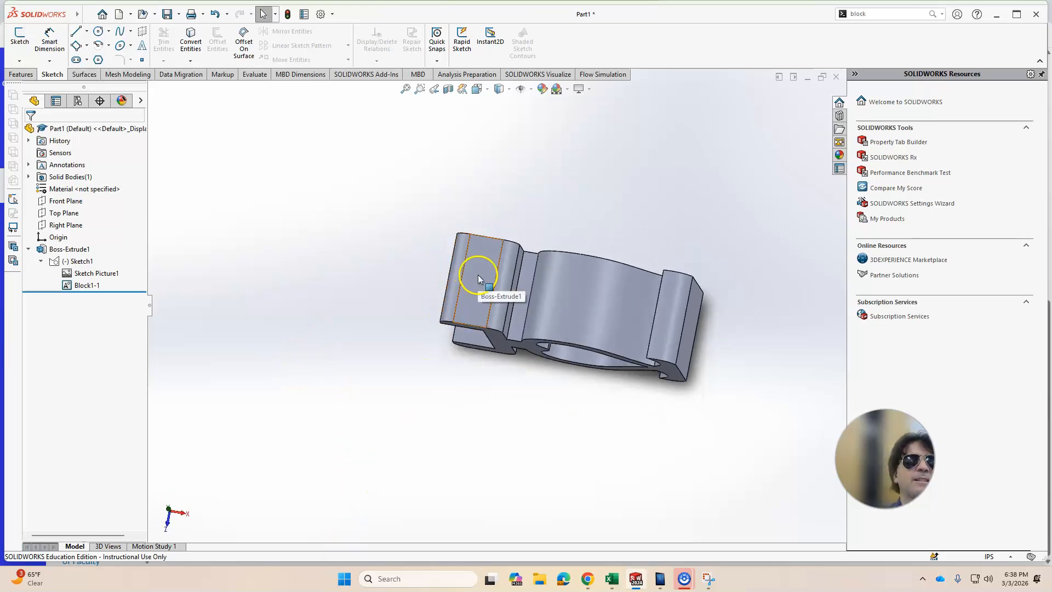
{"action": "left_click", "coordinate": [19, 36]}
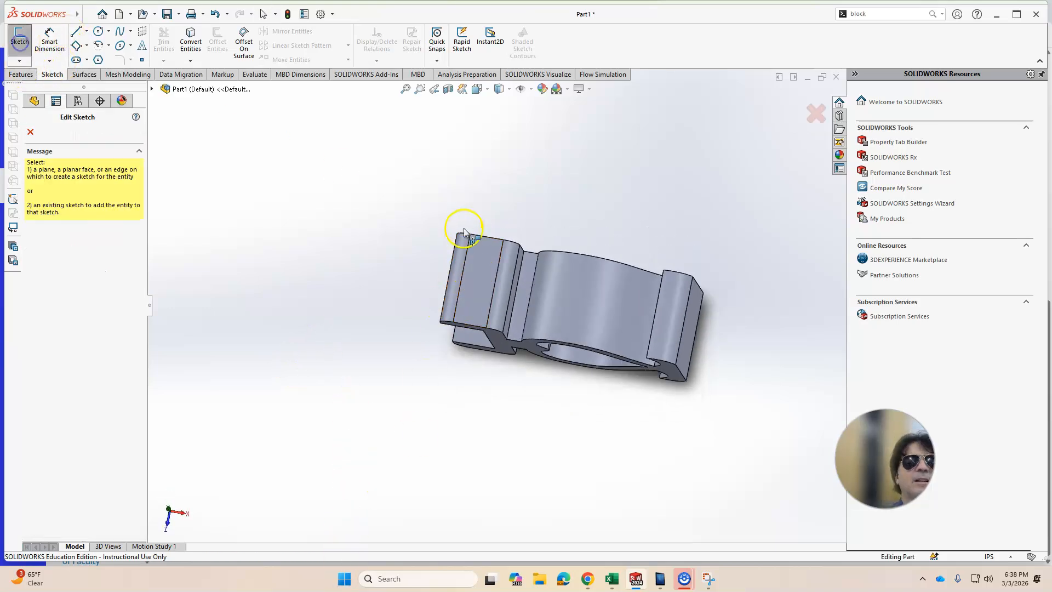
{"action": "left_click", "coordinate": [482, 289]}
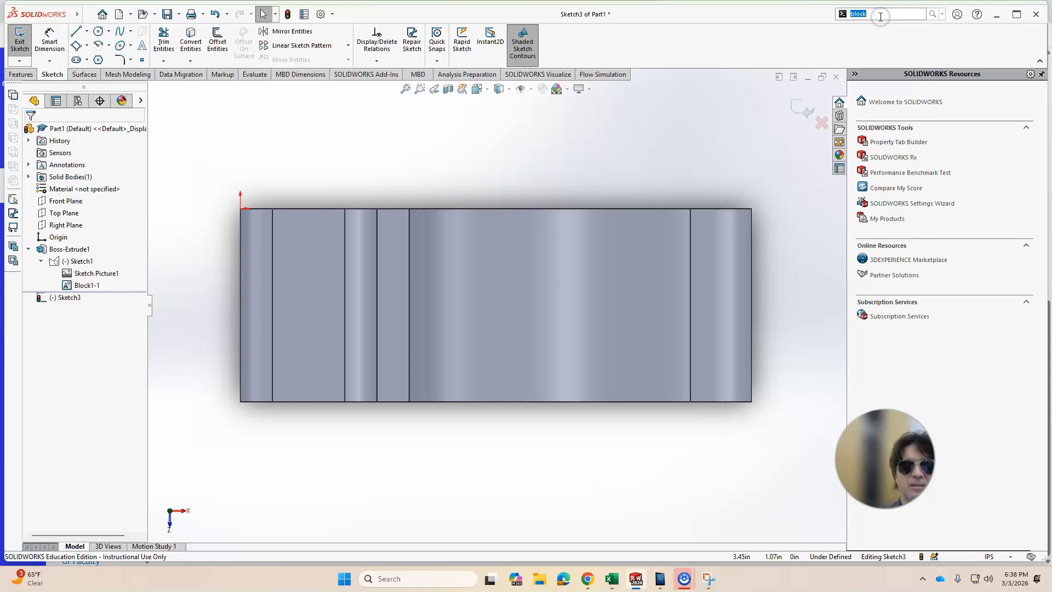
- Find the Insert Block command by searching for "insert", place Block1 on the sketch origin, and exit the sketch
{"action": "type", "text": "insert"}
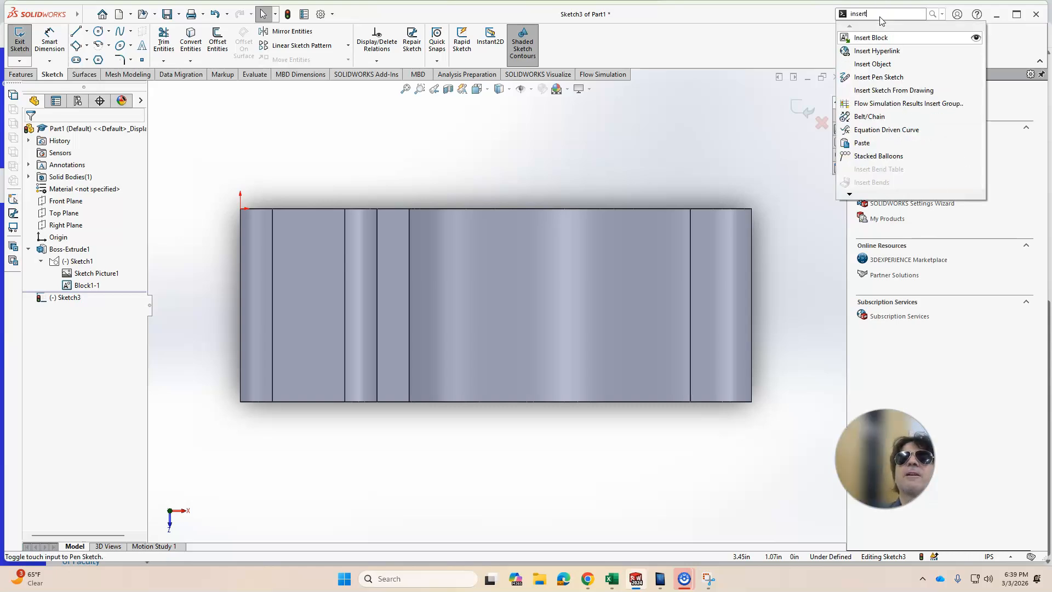
{"action": "left_click", "coordinate": [877, 37]}
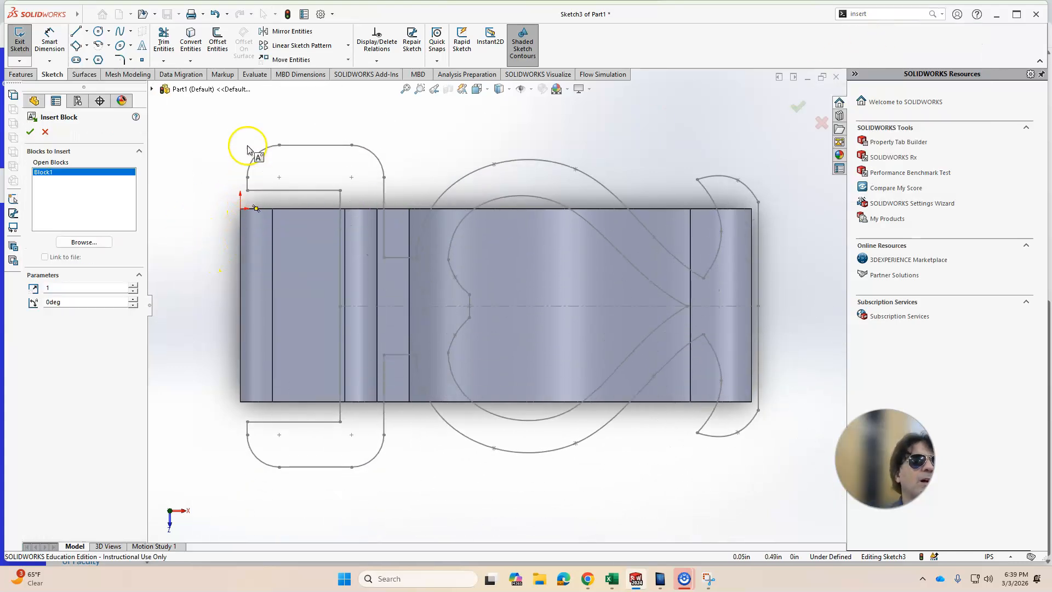
{"action": "left_click", "coordinate": [241, 209]}
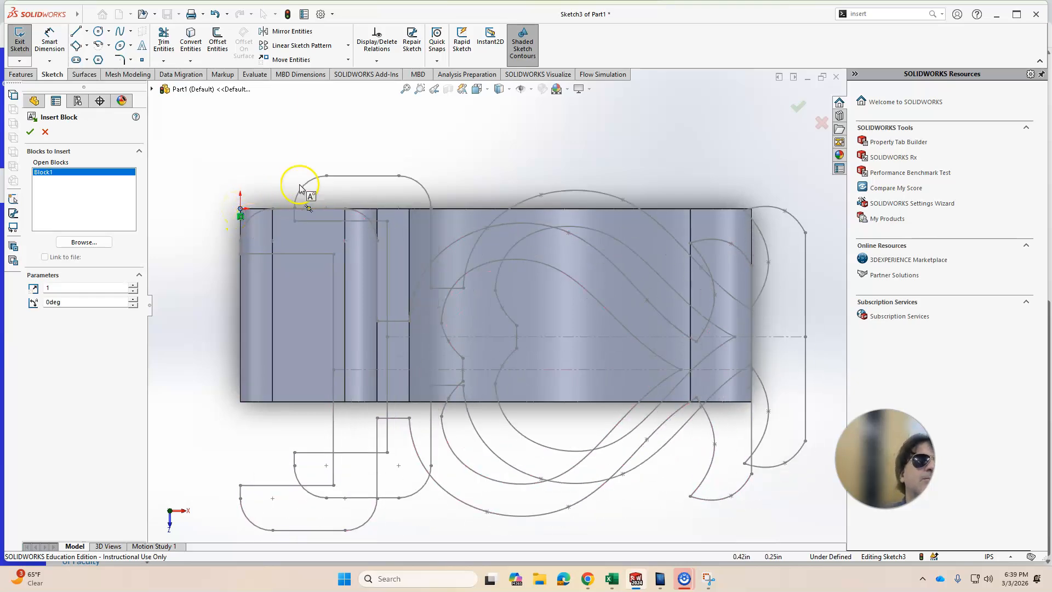
{"action": "left_click", "coordinate": [31, 133]}
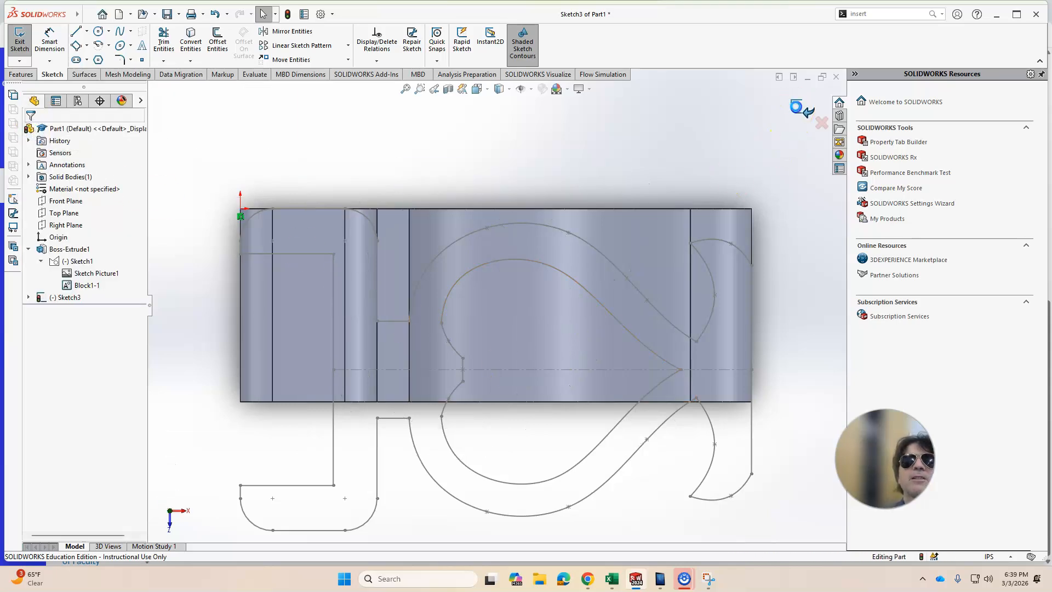
{"action": "left_click", "coordinate": [20, 41]}
- Set the blind depth of Boss-Extrude1 to 3 in
{"action": "left_click", "coordinate": [68, 248]}
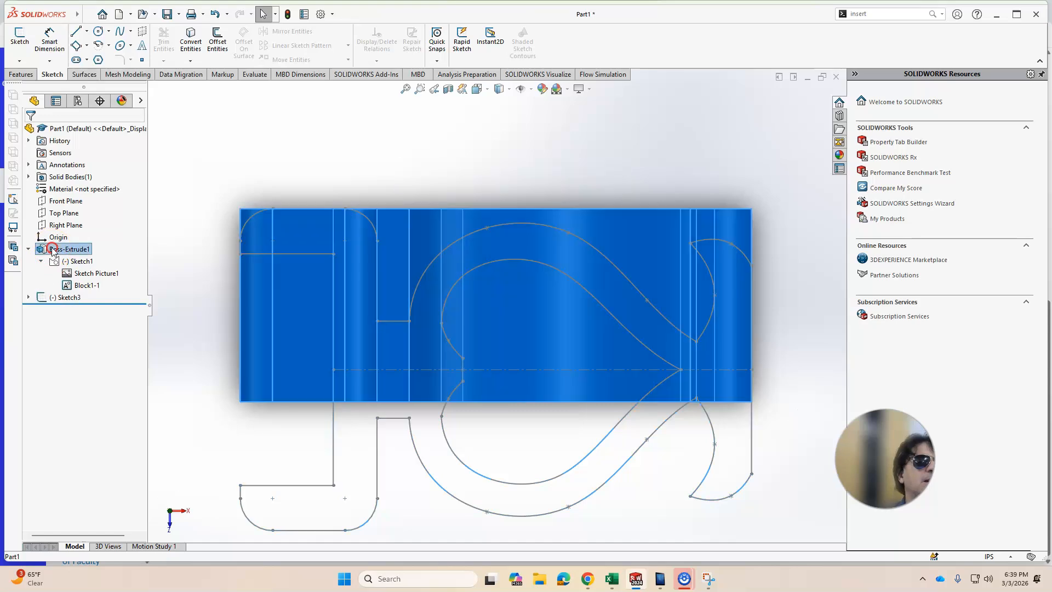
{"action": "right_click", "coordinate": [68, 248]}
{"action": "left_click", "coordinate": [61, 215]}
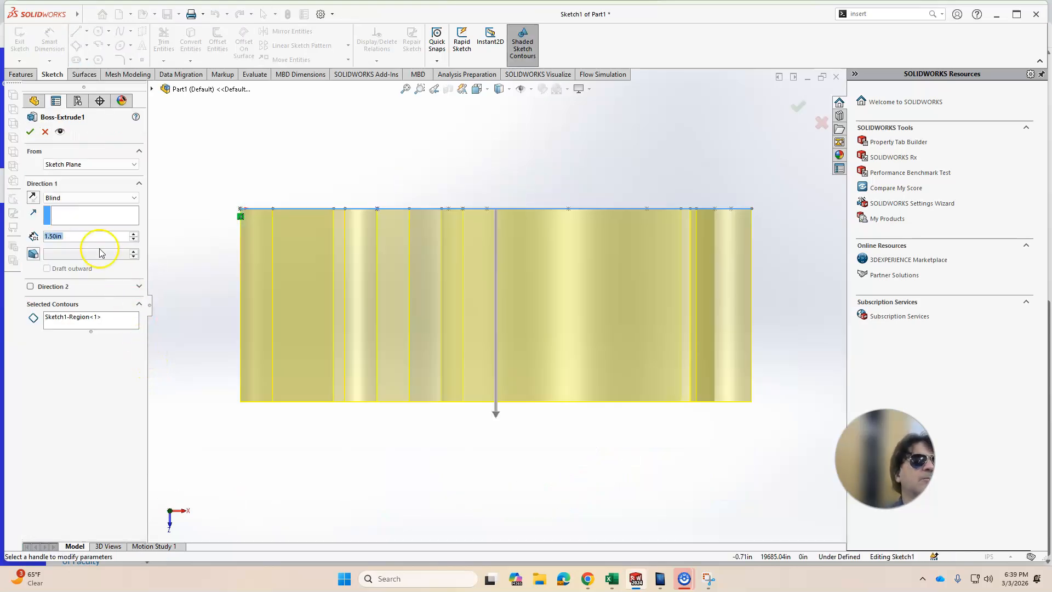
{"action": "type", "text": "3"}
{"action": "key", "text": "Return"}
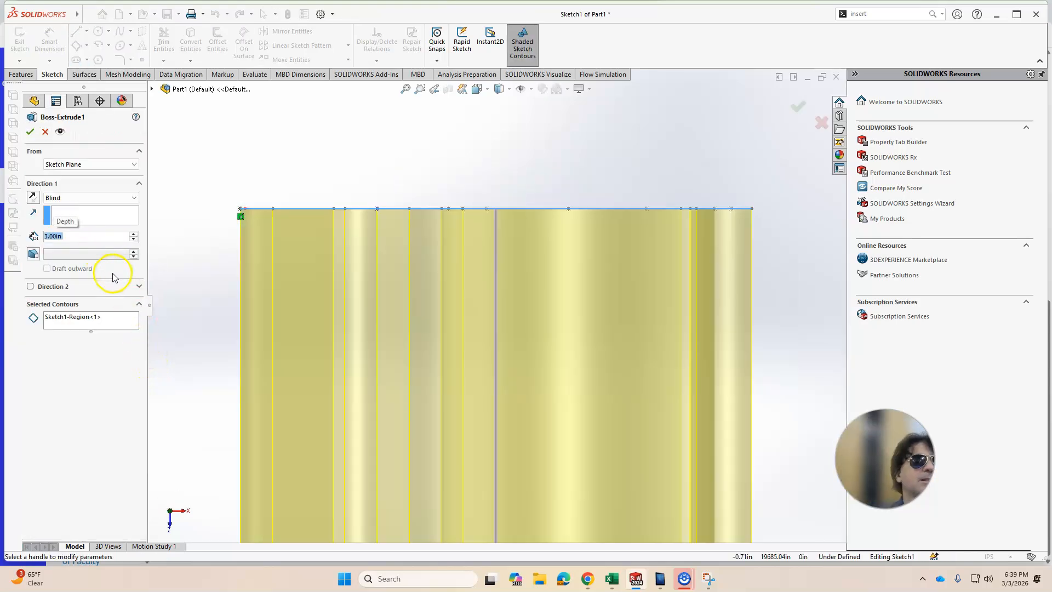
{"action": "left_click", "coordinate": [30, 132]}
{"action": "scroll", "coordinate": [517, 449], "scroll_direction": "down", "scroll_amount": 3}
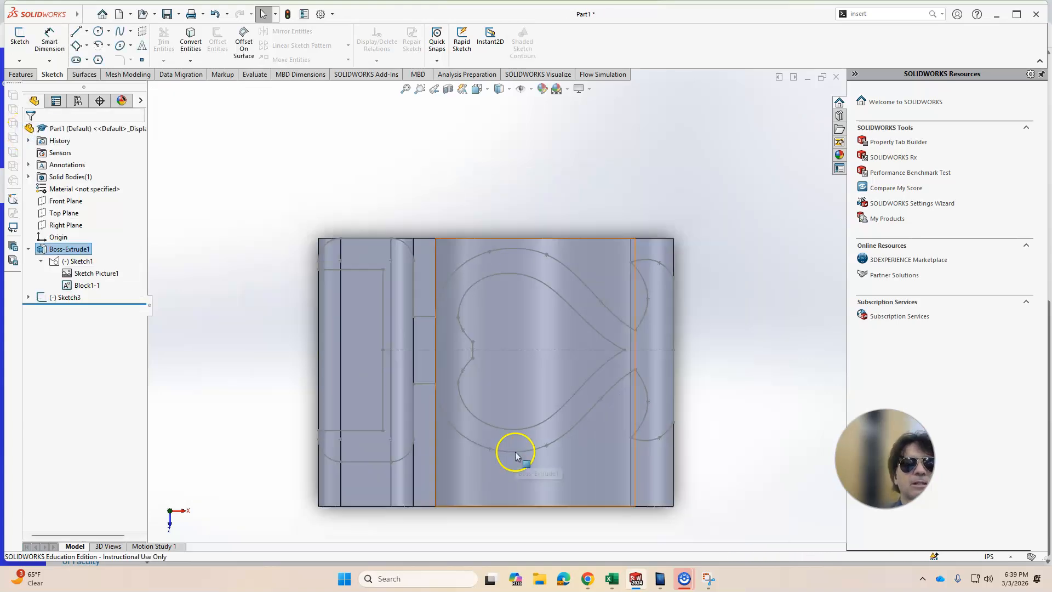
- Start an Extruded Cut from the block sketch and remove the single line picked as its contour
{"action": "middle_click_drag", "start_coordinate": [571, 341], "coordinate": [648, 417]}
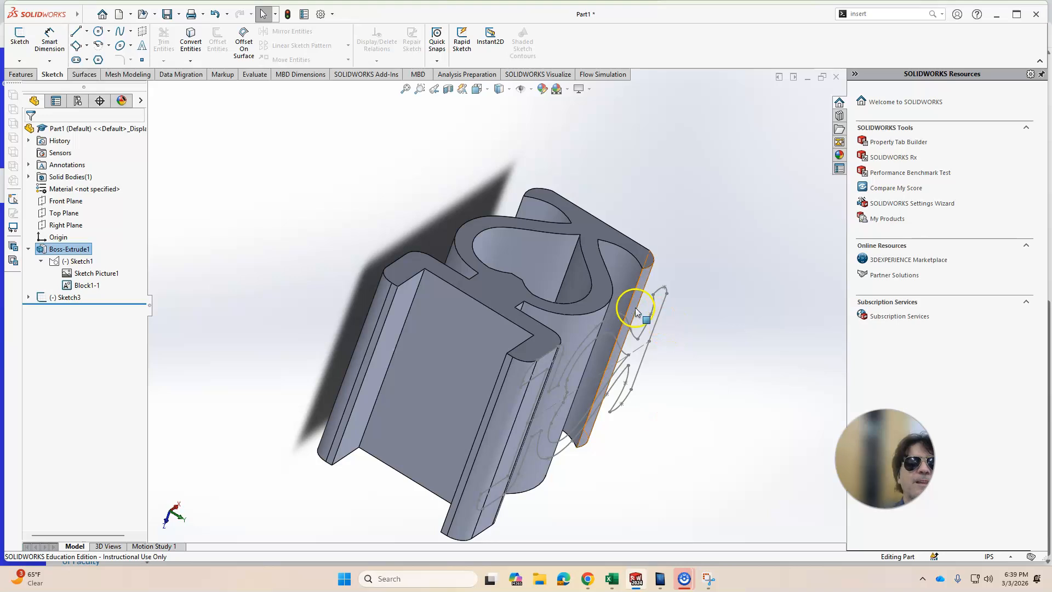
{"action": "middle_click_drag", "start_coordinate": [423, 210], "coordinate": [542, 364]}
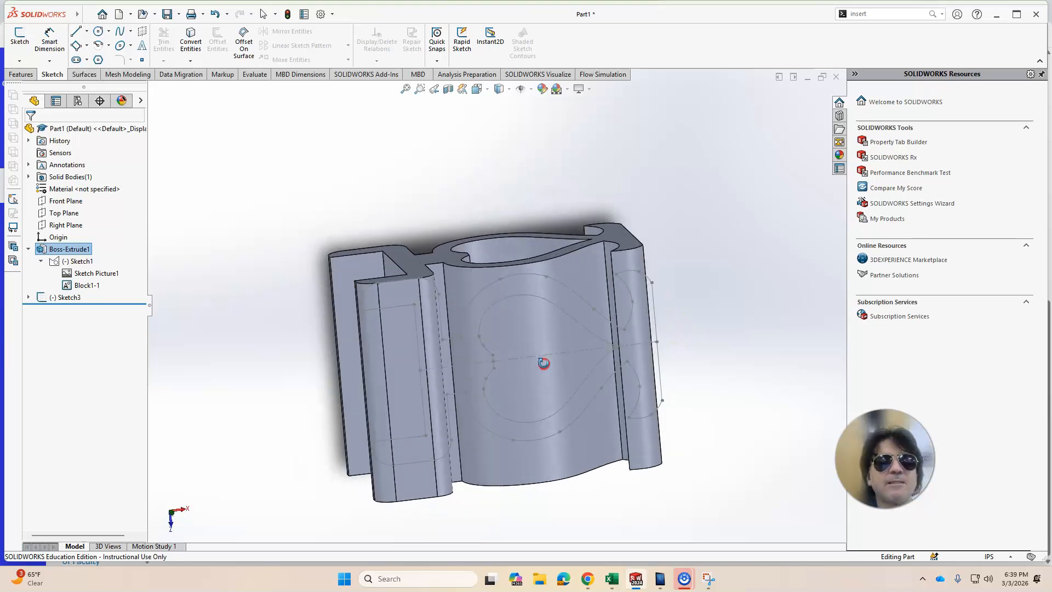
{"action": "left_click", "coordinate": [22, 74]}
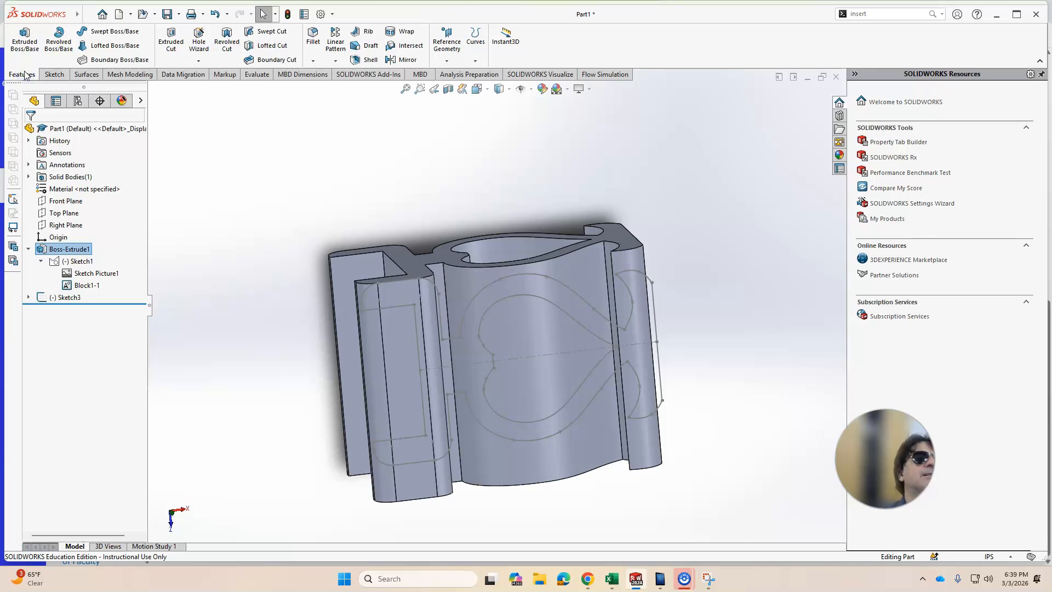
{"action": "left_click", "coordinate": [171, 41]}
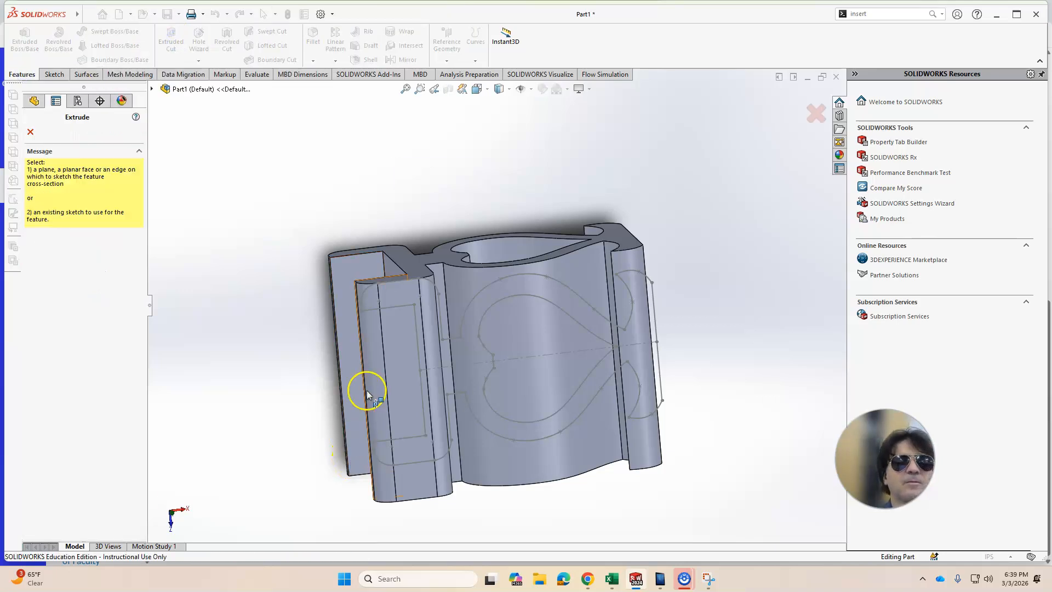
{"action": "scroll", "coordinate": [389, 311], "scroll_direction": "down", "scroll_amount": 5}
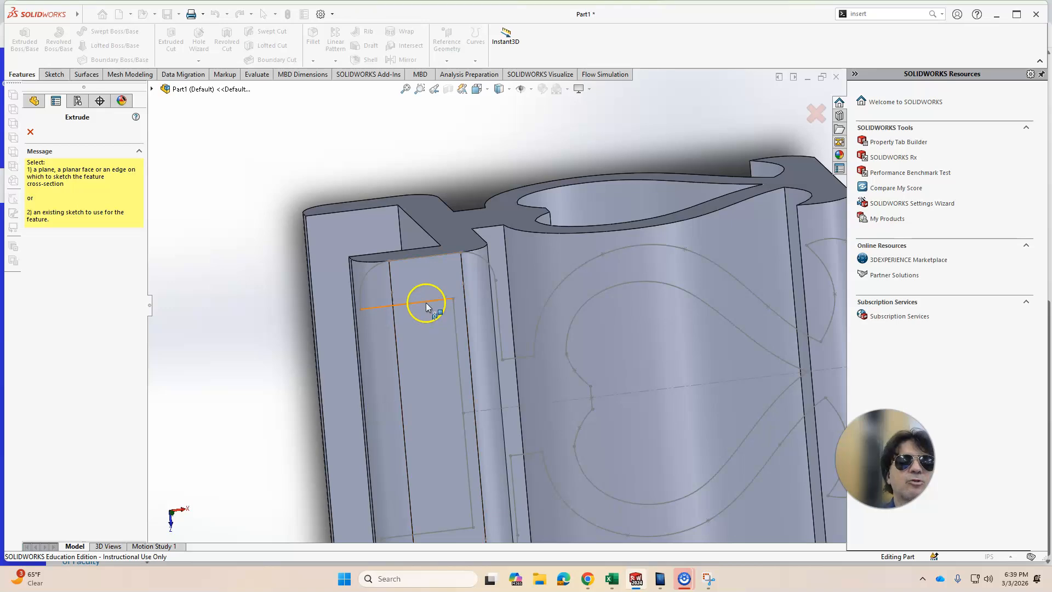
{"action": "left_click", "coordinate": [426, 306]}
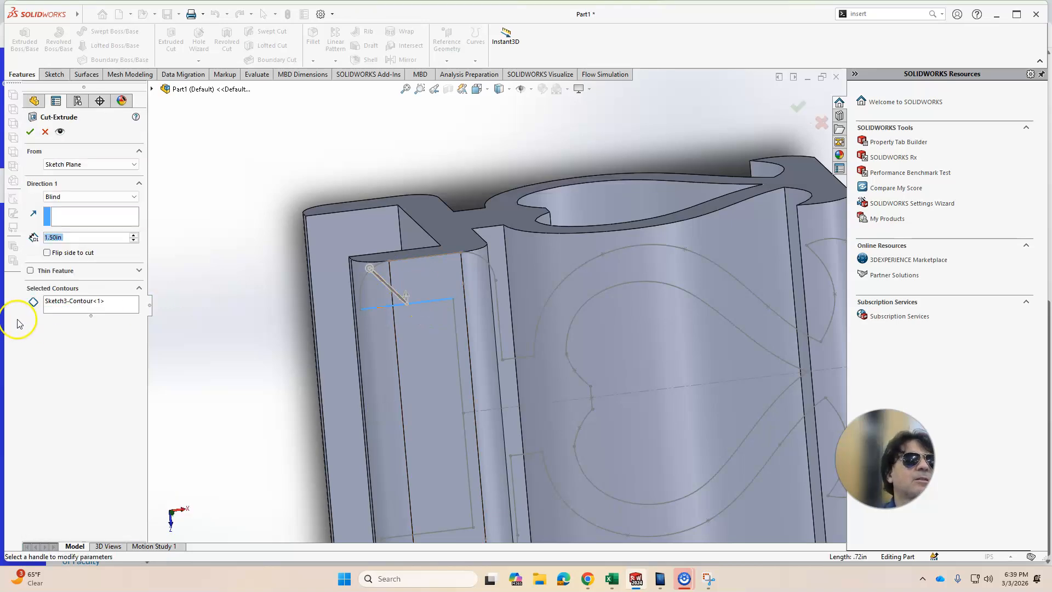
{"action": "left_click", "coordinate": [53, 302]}
{"action": "key", "text": "Delete"}
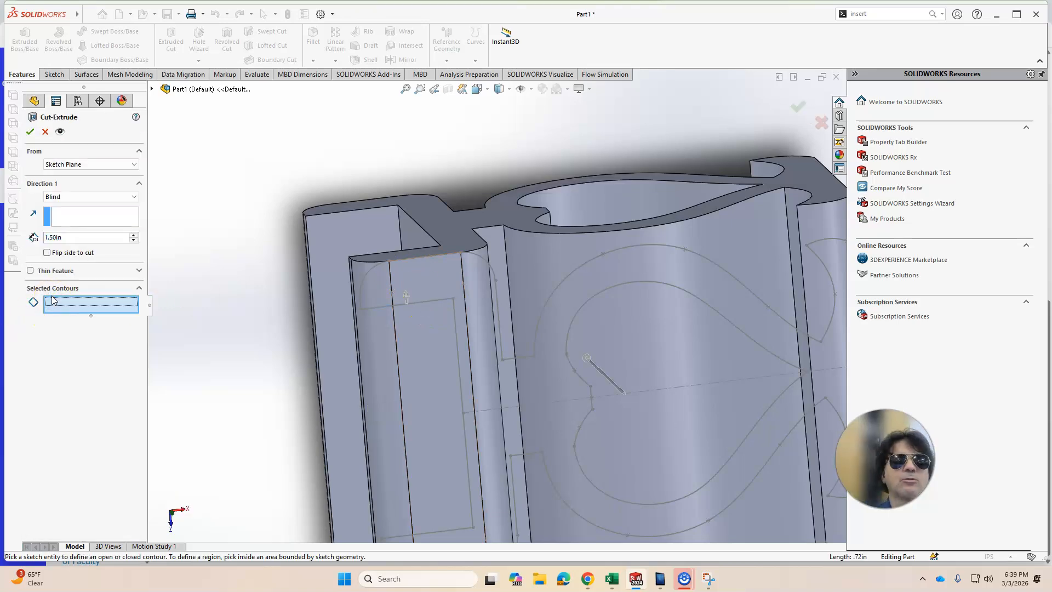
- Choose the three adjoining regions that make up the clip profile as the contours of the cut
{"action": "left_click", "coordinate": [388, 287]}
{"action": "left_click", "coordinate": [413, 291]}
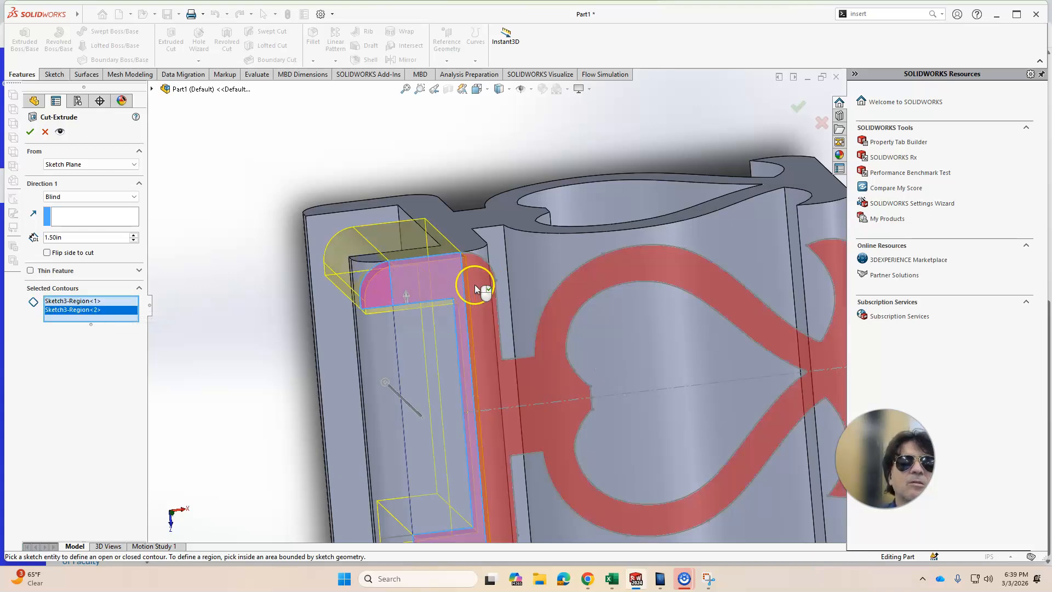
{"action": "left_click", "coordinate": [475, 285]}
{"action": "scroll", "coordinate": [553, 380], "scroll_direction": "up", "scroll_amount": 5}
{"action": "mouse_move", "coordinate": [553, 380]}
{"action": "middle_mouse_down"}
{"action": "mouse_move", "coordinate": [586, 479]}
{"action": "mouse_move", "coordinate": [547, 341]}
{"action": "middle_mouse_up"}
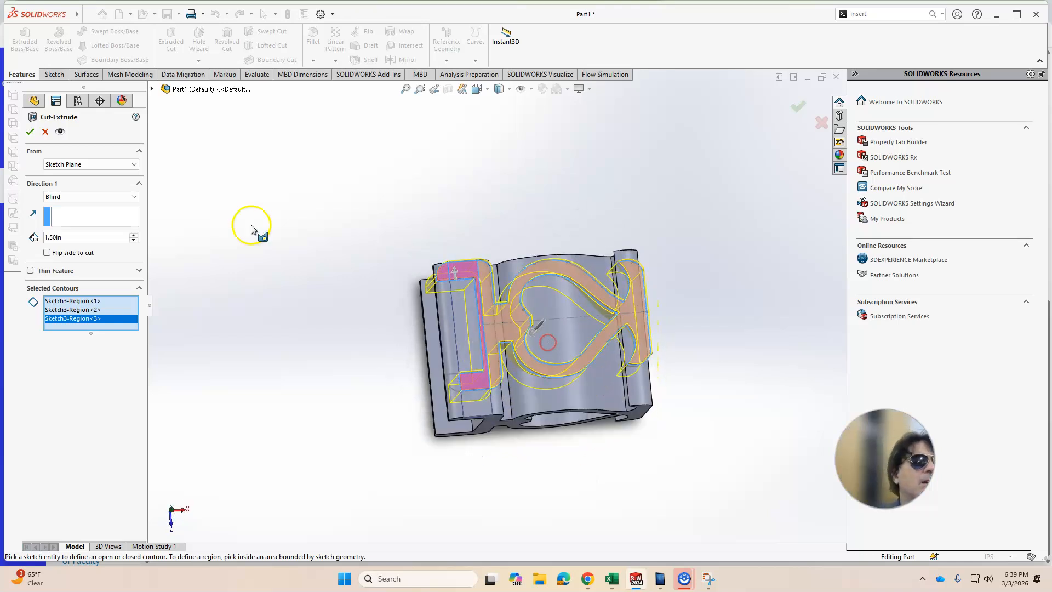
- Flip the side to cut, set the end condition to Through All - Both, and create the cut
{"action": "left_click", "coordinate": [47, 253]}
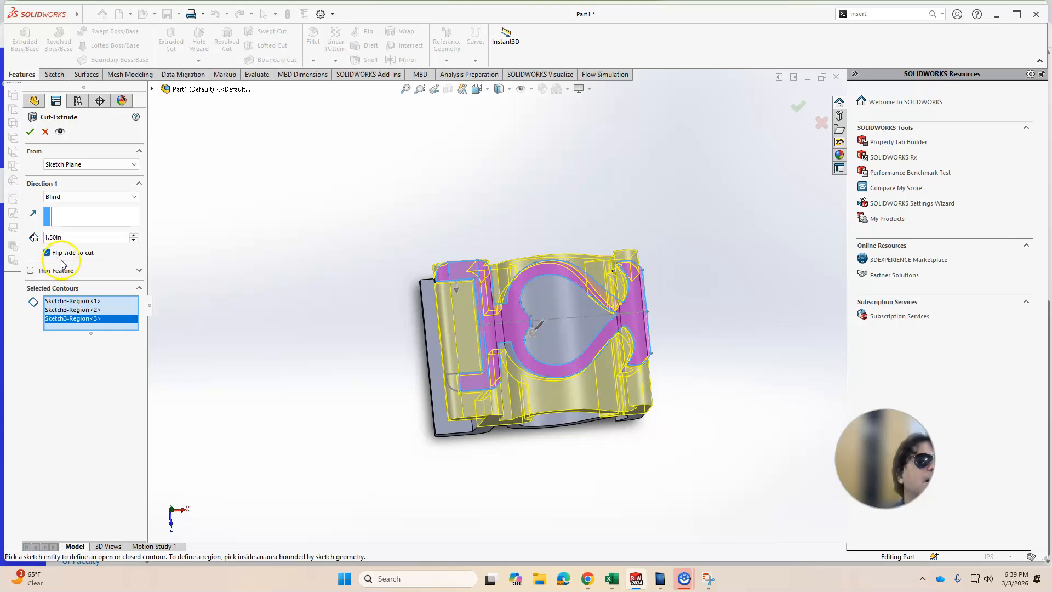
{"action": "left_click", "coordinate": [135, 198]}
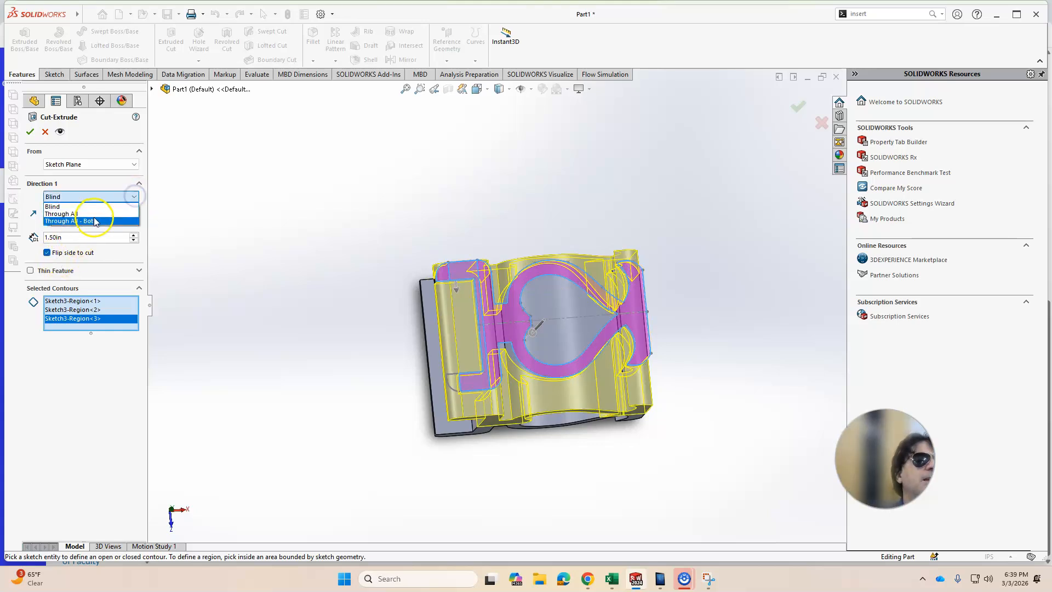
{"action": "left_click", "coordinate": [120, 215]}
{"action": "middle_click_drag", "start_coordinate": [236, 230], "coordinate": [374, 460]}
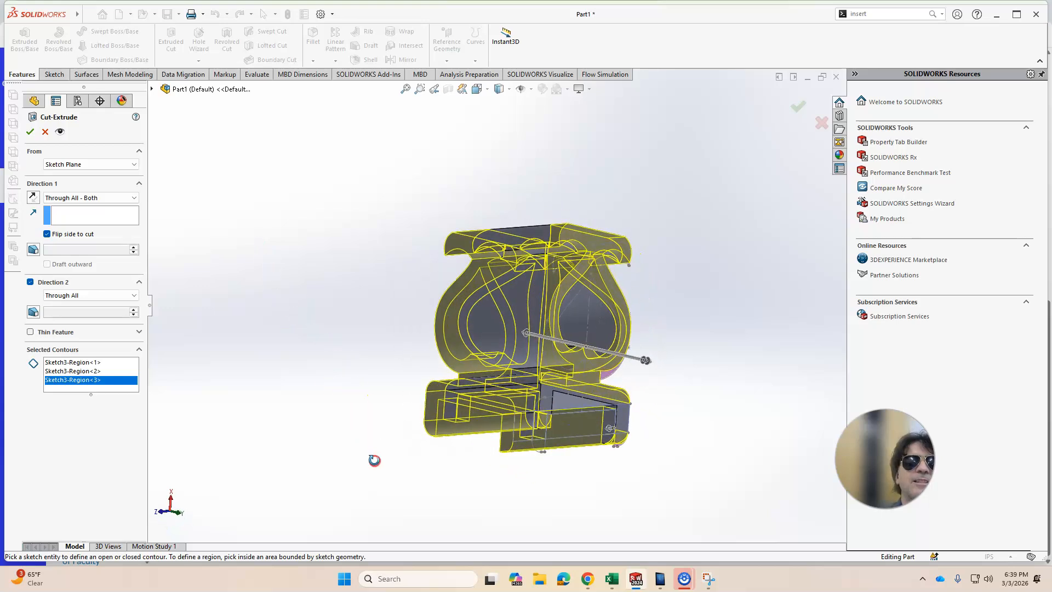
{"action": "left_click", "coordinate": [31, 132]}
{"action": "middle_click_drag", "start_coordinate": [351, 357], "coordinate": [219, 475]}
{"action": "middle_click_drag", "start_coordinate": [586, 343], "coordinate": [541, 386]}
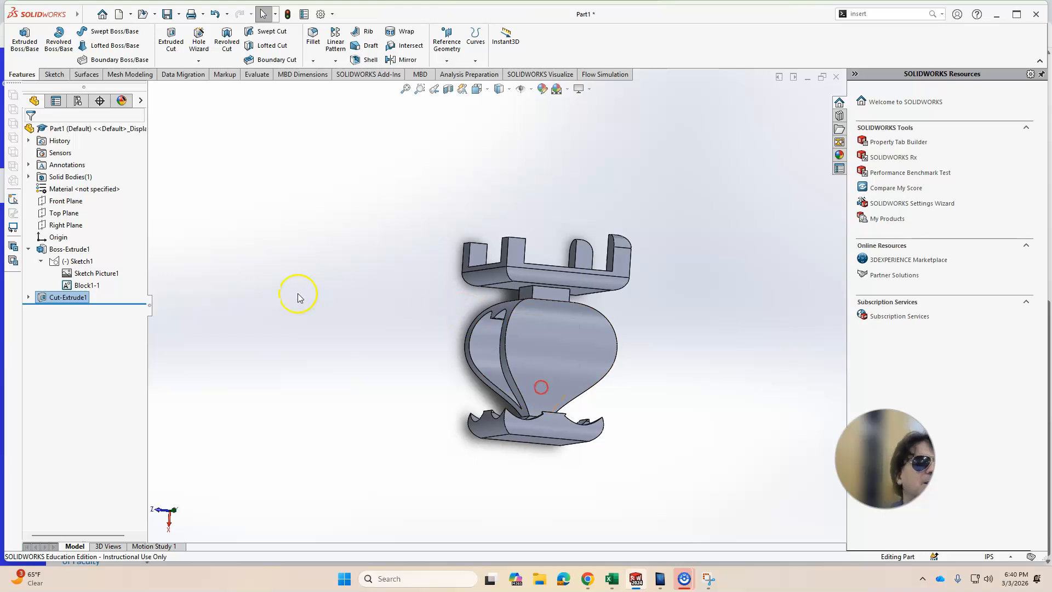
- Edit Cut-Extrude1 and add the region inside the heart to its selected contours
{"action": "left_click", "coordinate": [29, 298]}
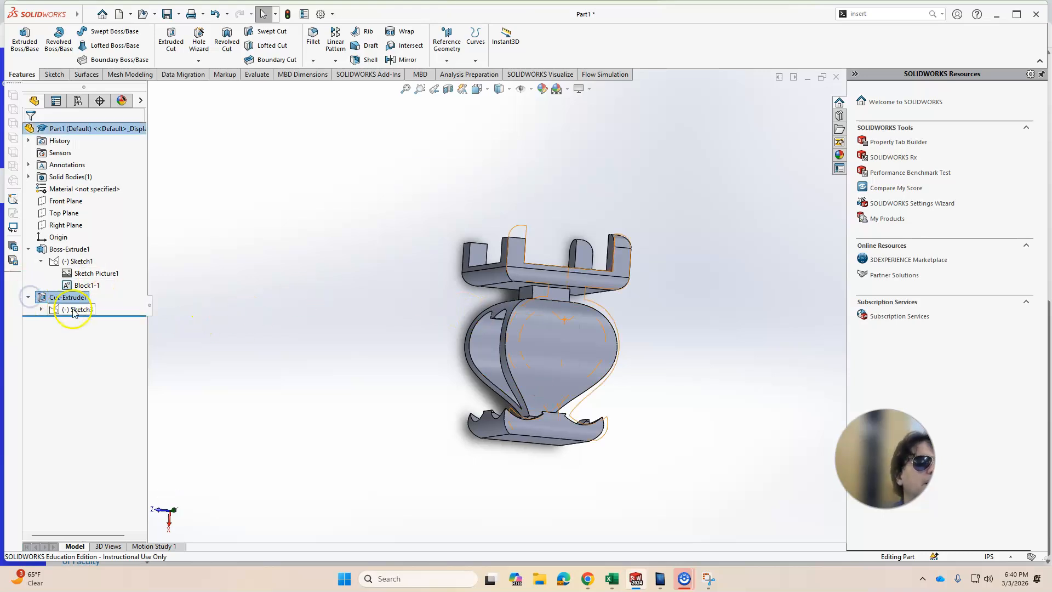
{"action": "right_click", "coordinate": [72, 310]}
{"action": "right_click", "coordinate": [48, 299]}
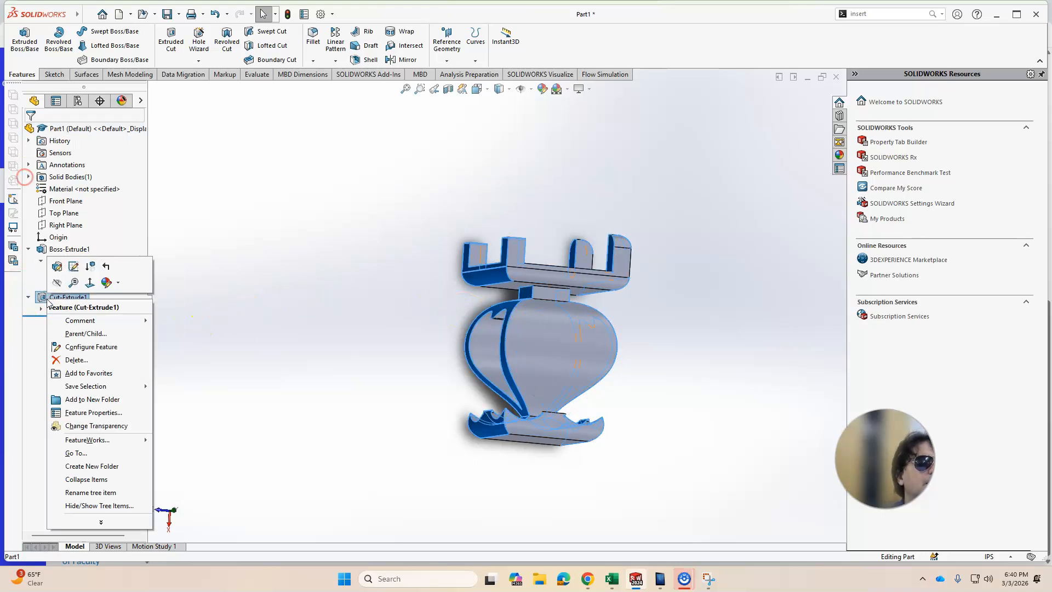
{"action": "left_click", "coordinate": [64, 268]}
{"action": "left_click", "coordinate": [428, 431]}
{"action": "middle_click_drag", "start_coordinate": [372, 425], "coordinate": [418, 455]}
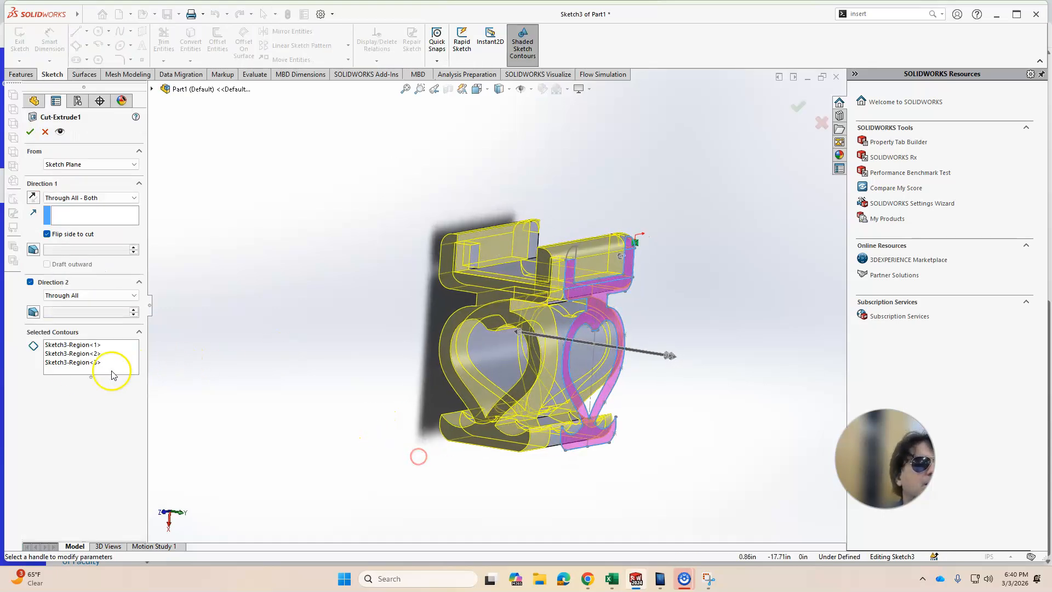
{"action": "left_click", "coordinate": [70, 374]}
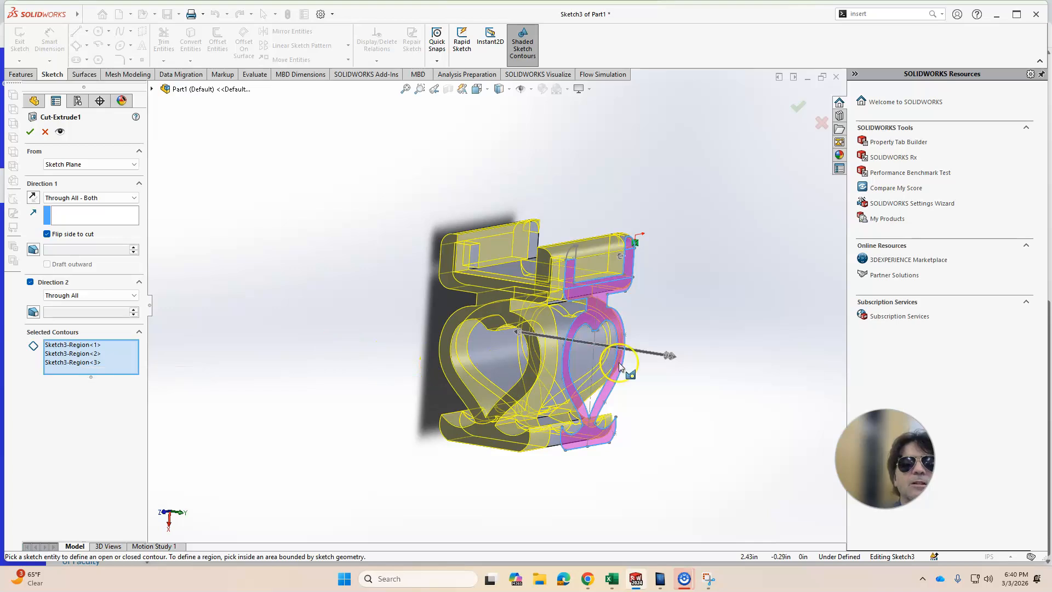
{"action": "left_click", "coordinate": [589, 363]}
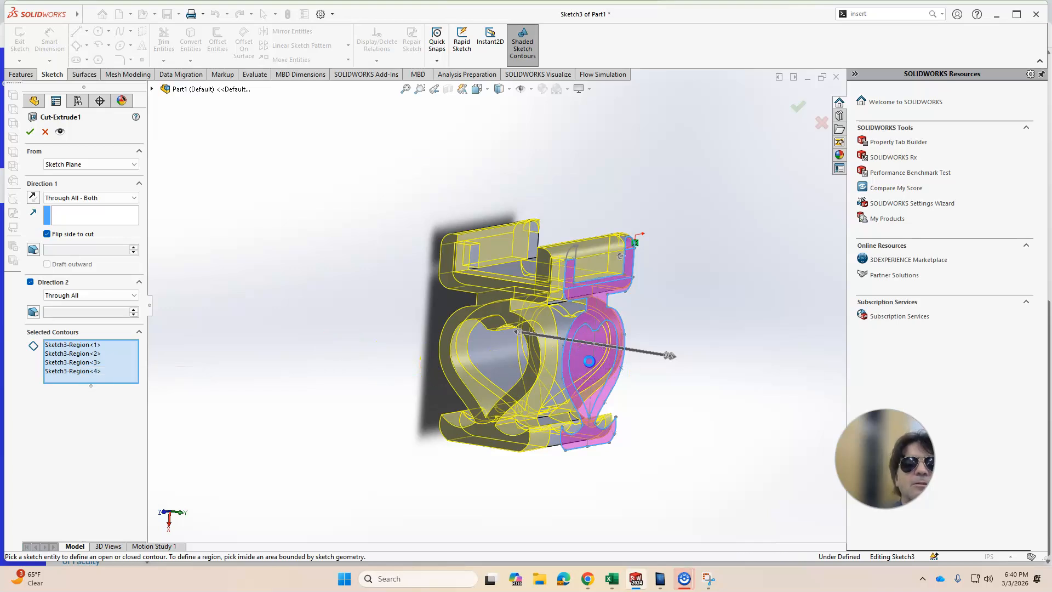
{"action": "left_click", "coordinate": [30, 131]}
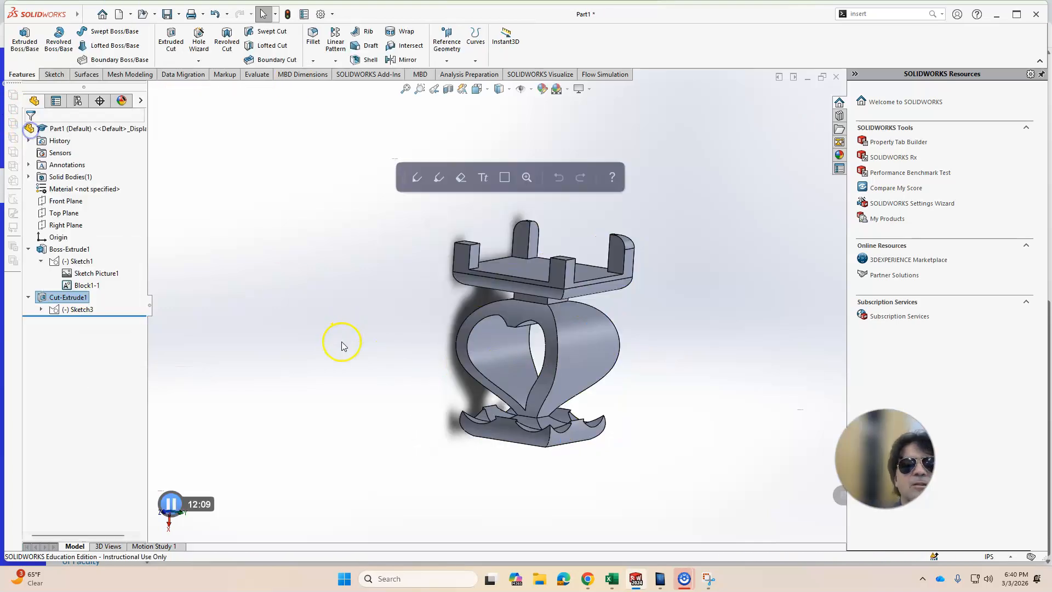
- Check the block sketch Sketch3 in edit mode, leave it, and show Sketch3 in the model
{"action": "right_click", "coordinate": [76, 309]}
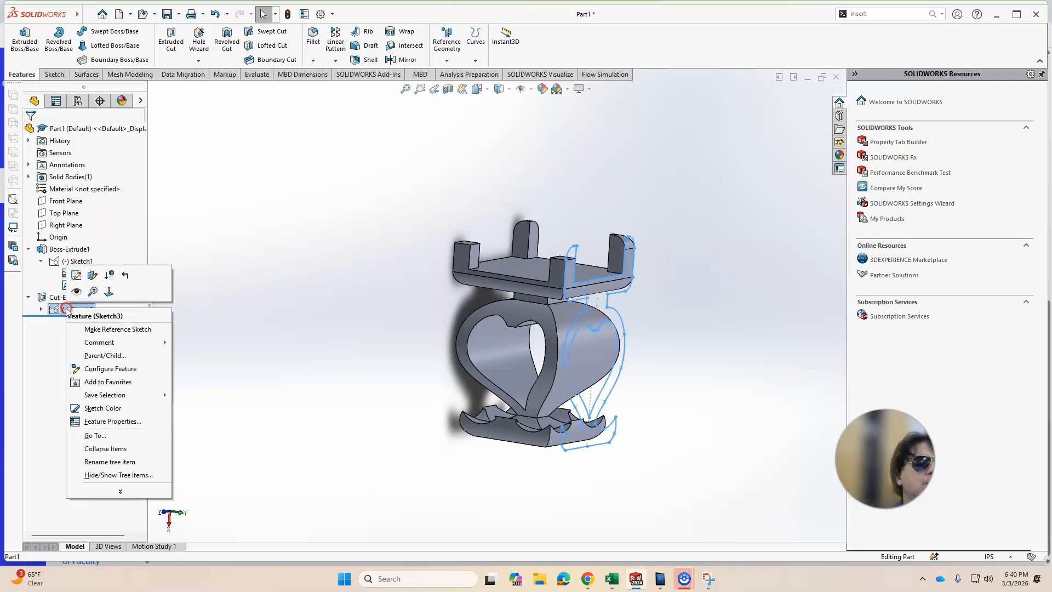
{"action": "left_click", "coordinate": [81, 276]}
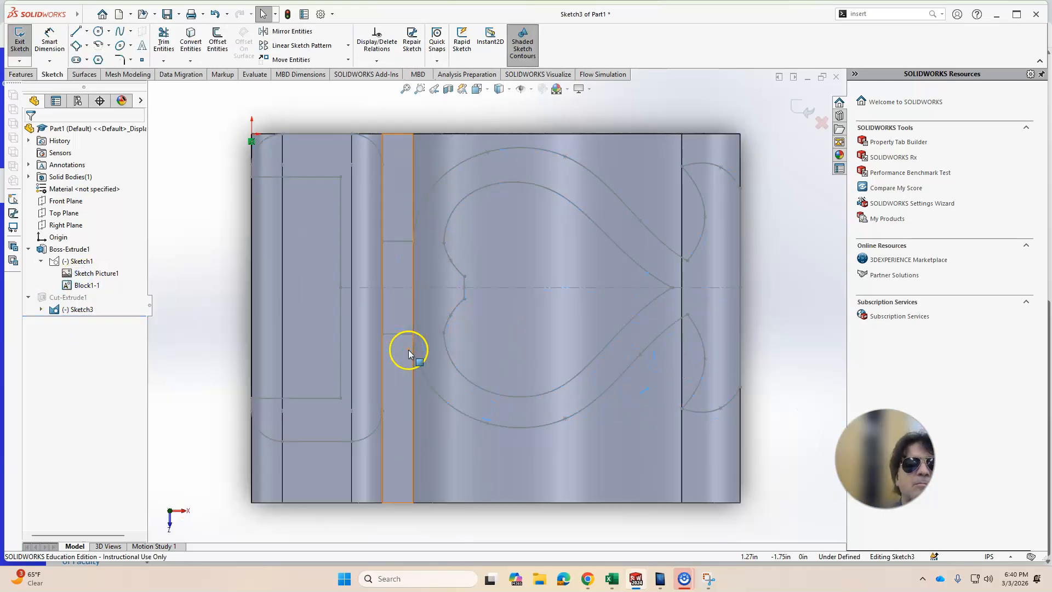
{"action": "mouse_move", "coordinate": [774, 134]}
{"action": "middle_mouse_down"}
{"action": "mouse_move", "coordinate": [615, 301]}
{"action": "mouse_move", "coordinate": [633, 170]}
{"action": "mouse_move", "coordinate": [408, 194]}
{"action": "middle_mouse_up"}
{"action": "right_click", "coordinate": [85, 309]}
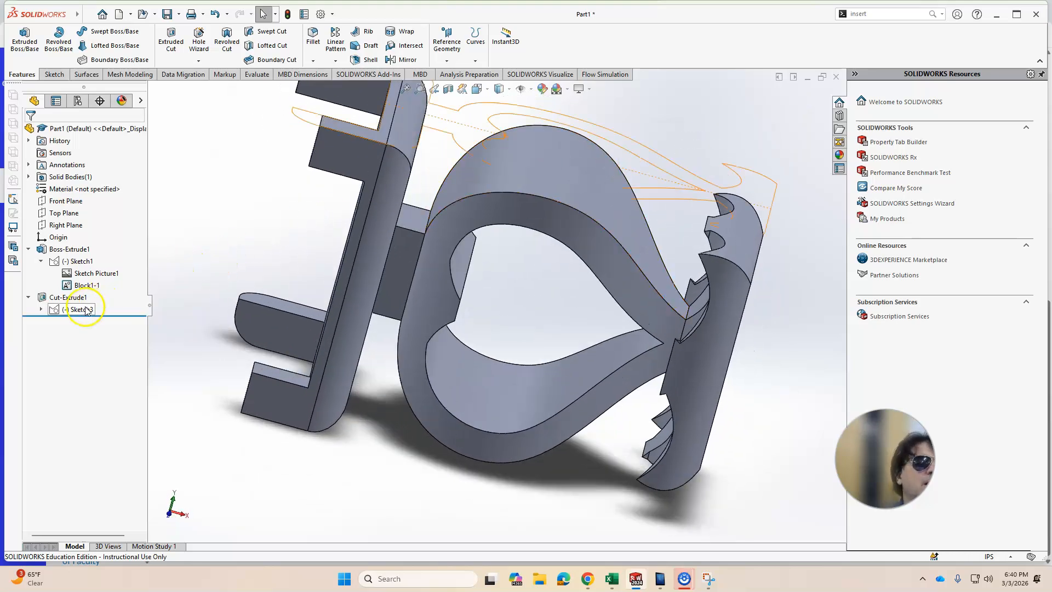
{"action": "left_click", "coordinate": [93, 292]}
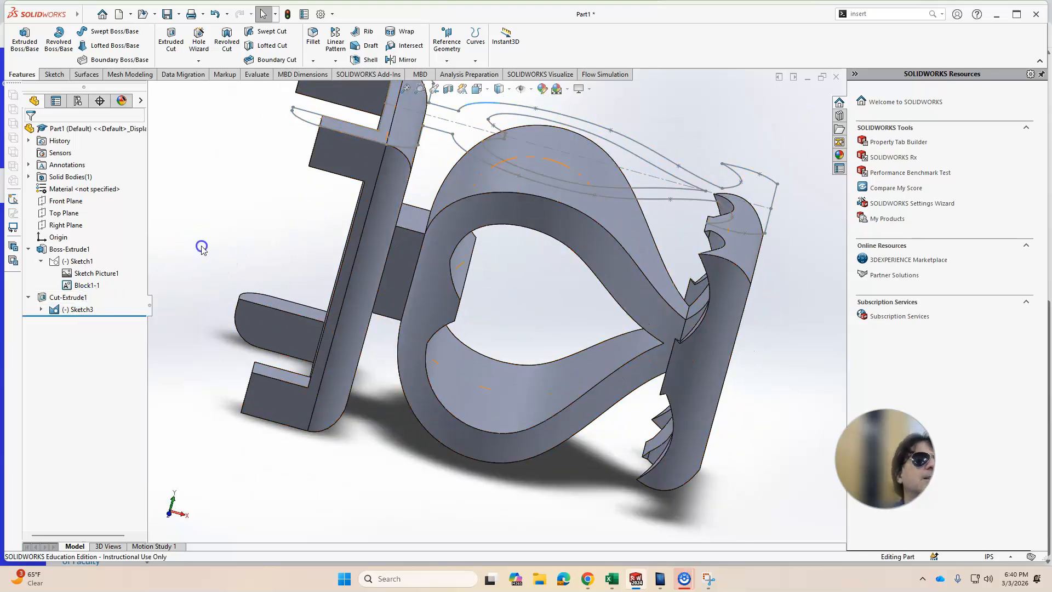
- Start a second Extruded Cut from Sketch3 and remove the single heart curve picked as its contour
{"action": "left_click", "coordinate": [171, 41]}
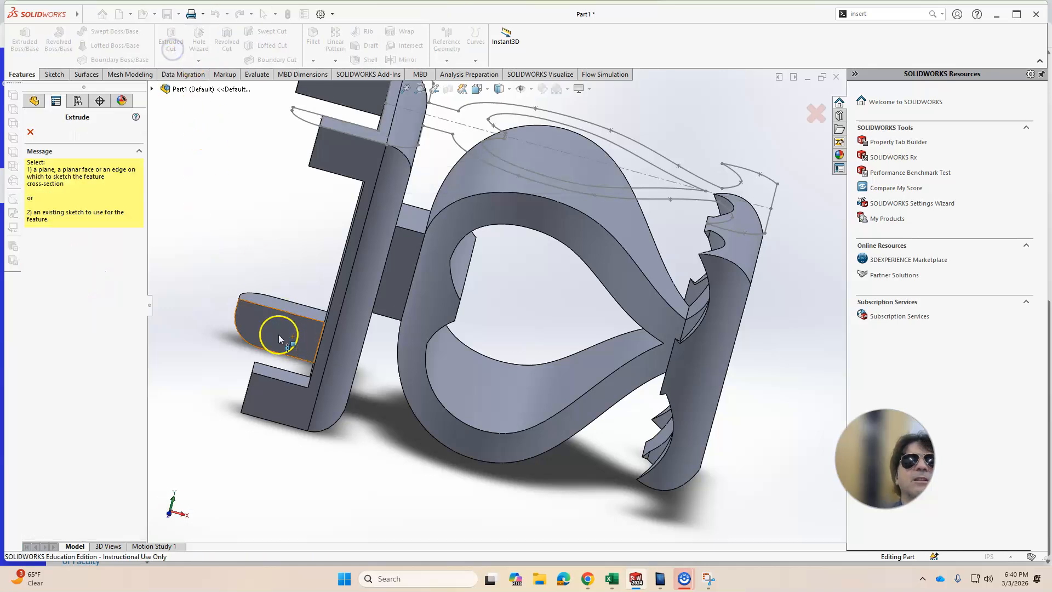
{"action": "middle_click_drag", "start_coordinate": [225, 271], "coordinate": [215, 346]}
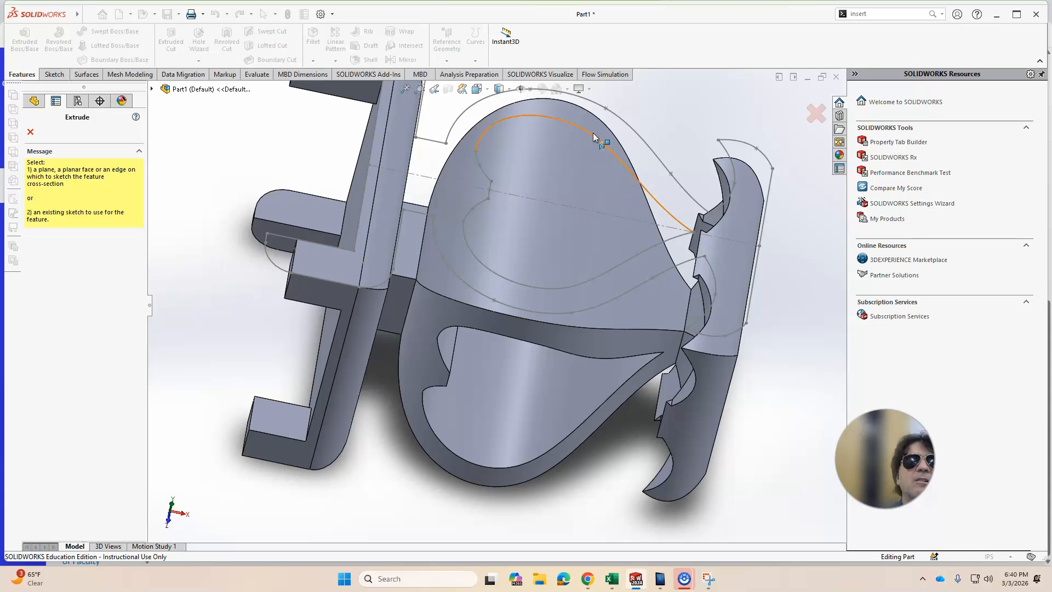
{"action": "left_click", "coordinate": [587, 131]}
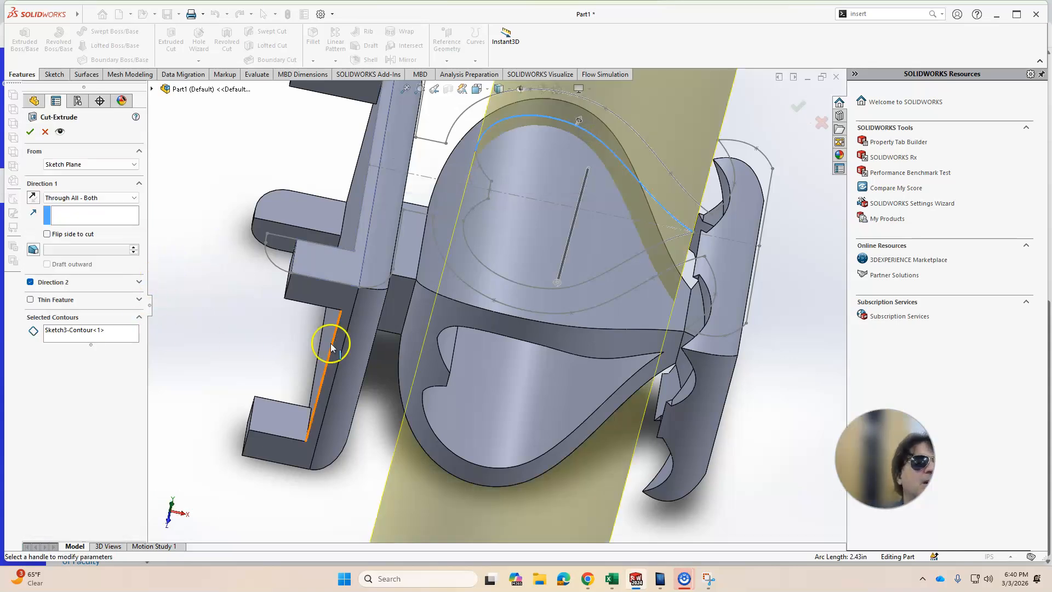
{"action": "scroll", "coordinate": [331, 346], "scroll_direction": "up", "scroll_amount": 5}
{"action": "middle_click_drag", "start_coordinate": [331, 345], "coordinate": [330, 417]}
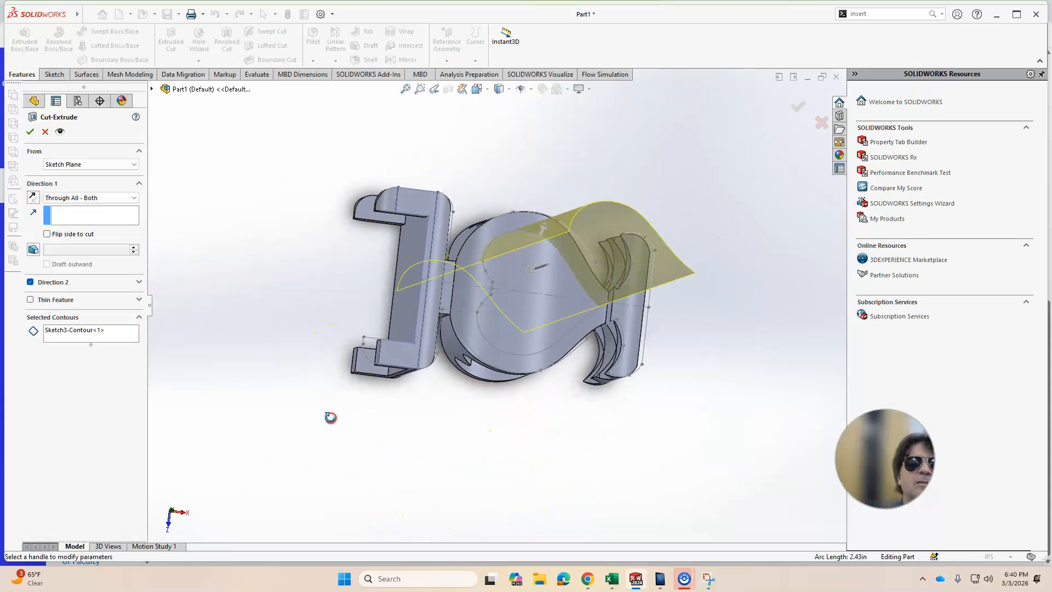
{"action": "left_click", "coordinate": [48, 330]}
{"action": "key", "text": "Delete"}
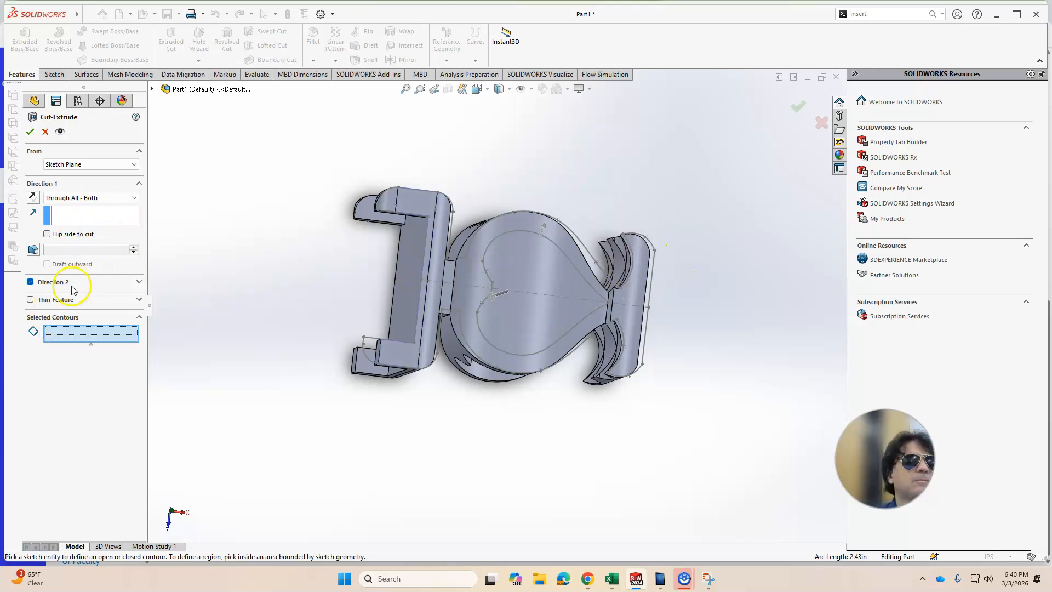
- Set the cut's end condition to Through All, choose the region inside the heart as its contour, and create the cut
{"action": "left_click", "coordinate": [126, 199]}
{"action": "left_click", "coordinate": [94, 213]}
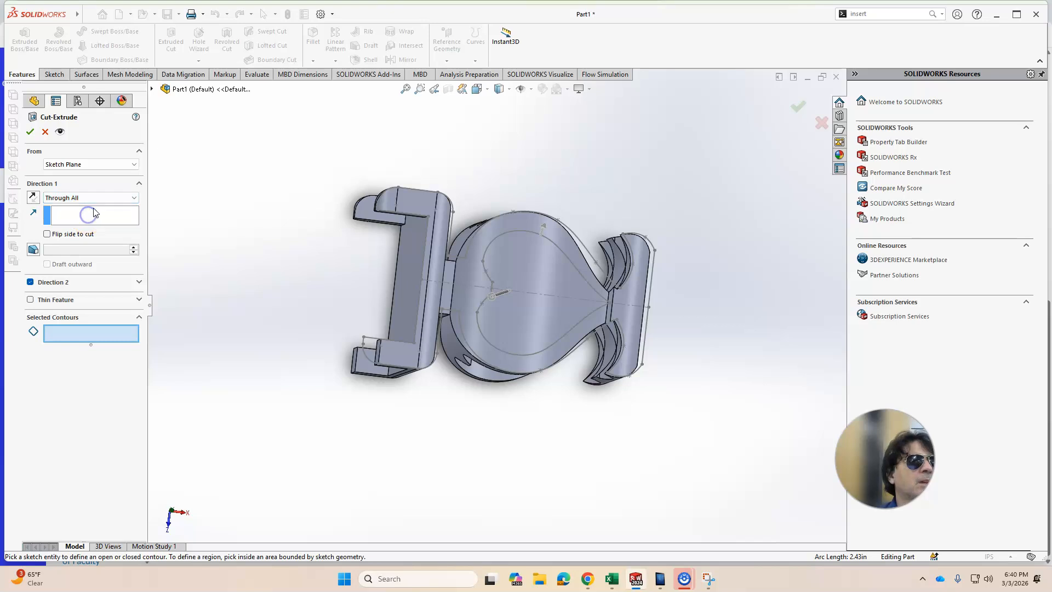
{"action": "left_click", "coordinate": [500, 250]}
{"action": "middle_click_drag", "start_coordinate": [505, 247], "coordinate": [457, 105]}
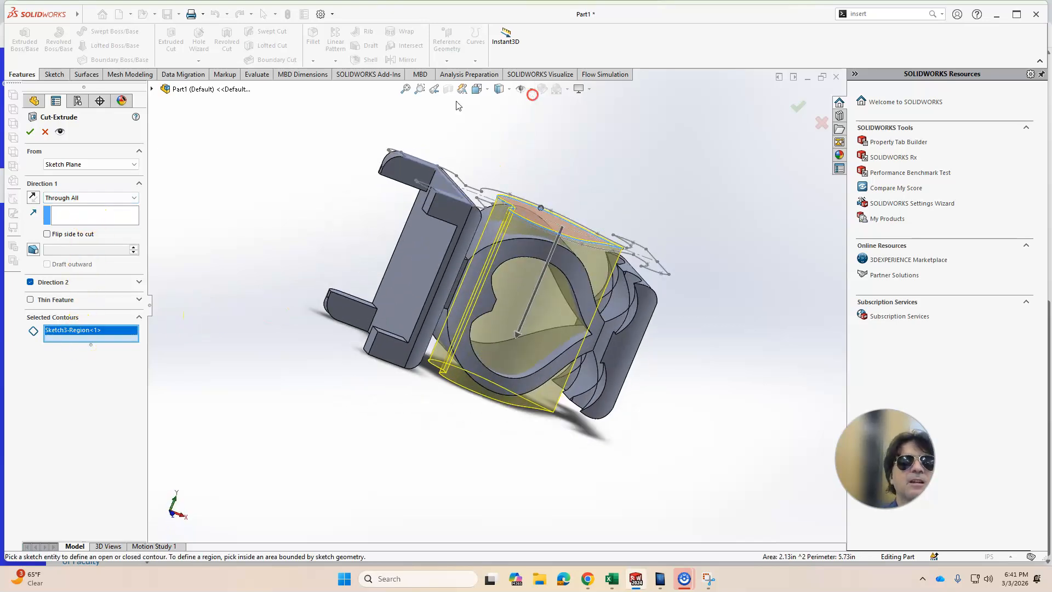
{"action": "left_click", "coordinate": [29, 132]}
- Examine the clip with both heart openings from several sides, collapsing the contents of Sketch1 and Sketch3 in the feature tree
{"action": "middle_click_drag", "start_coordinate": [340, 418], "coordinate": [669, 363]}
{"action": "left_click", "coordinate": [271, 340]}
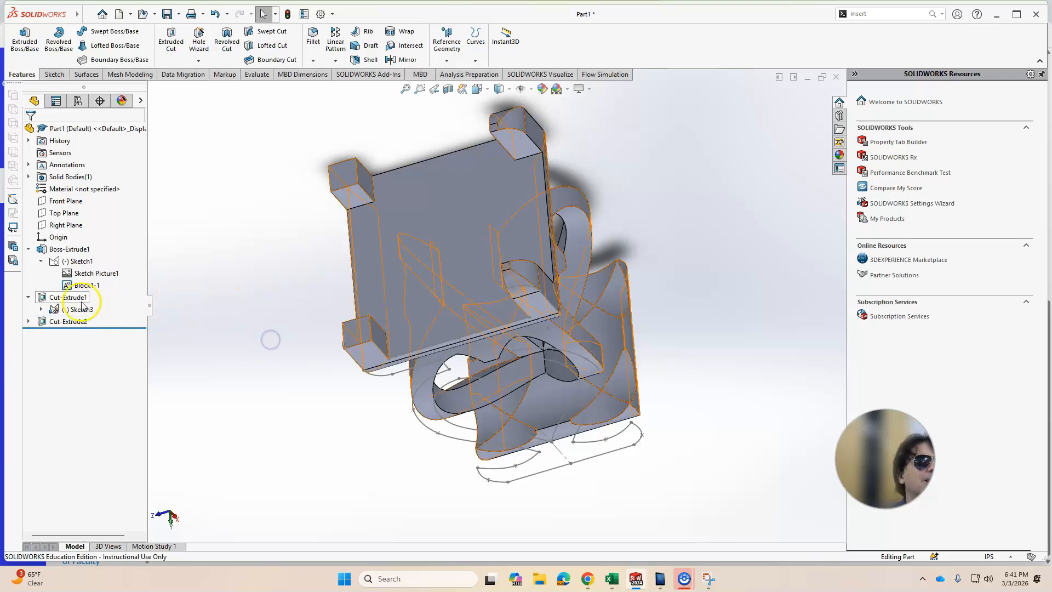
{"action": "left_click", "coordinate": [42, 309]}
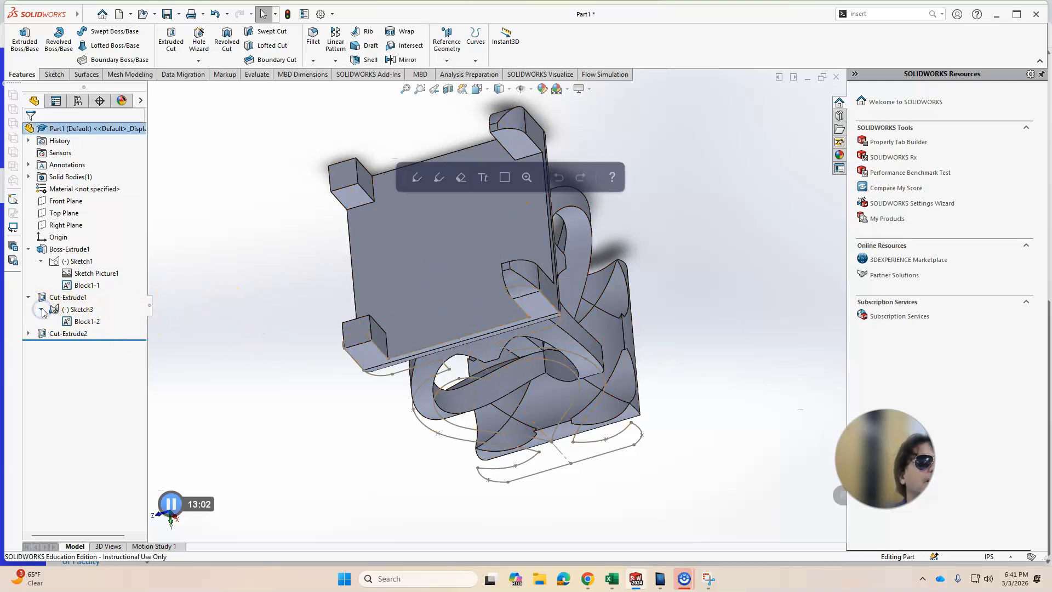
{"action": "left_click", "coordinate": [41, 310]}
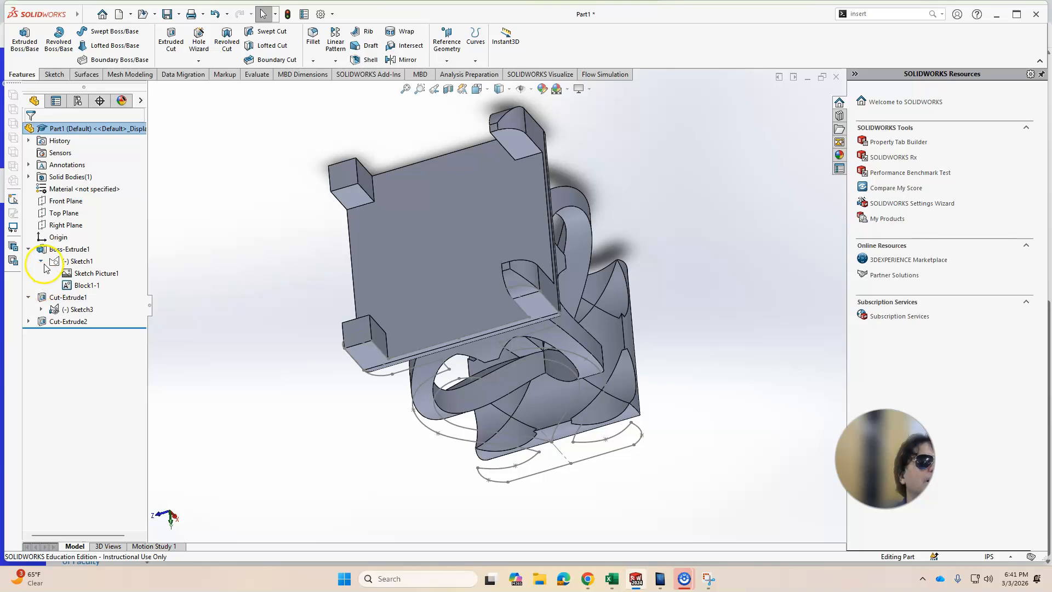
{"action": "left_click", "coordinate": [41, 262]}
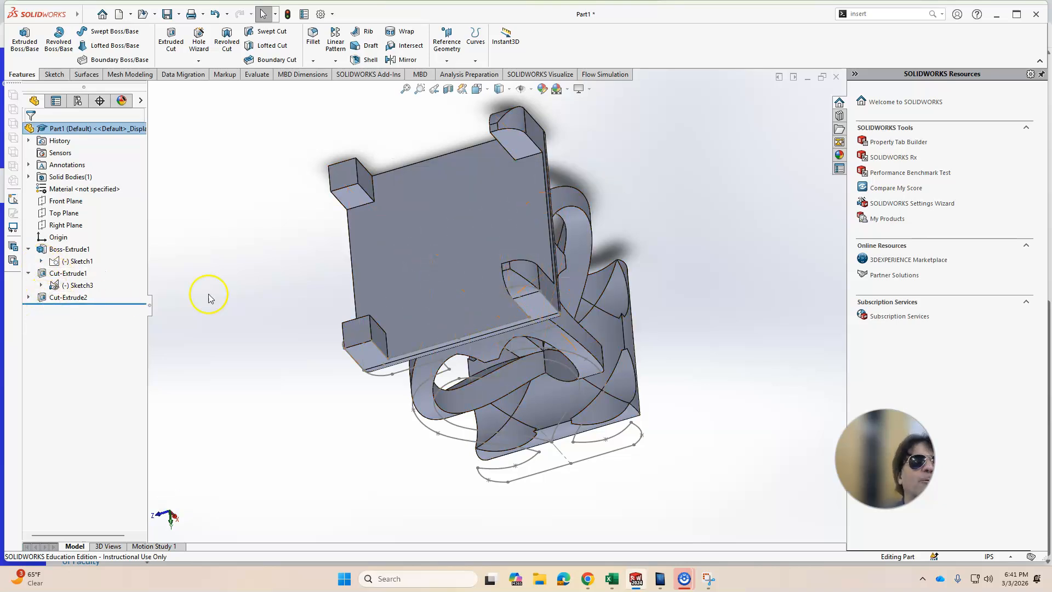
{"action": "middle_click_drag", "start_coordinate": [215, 281], "coordinate": [339, 520]}
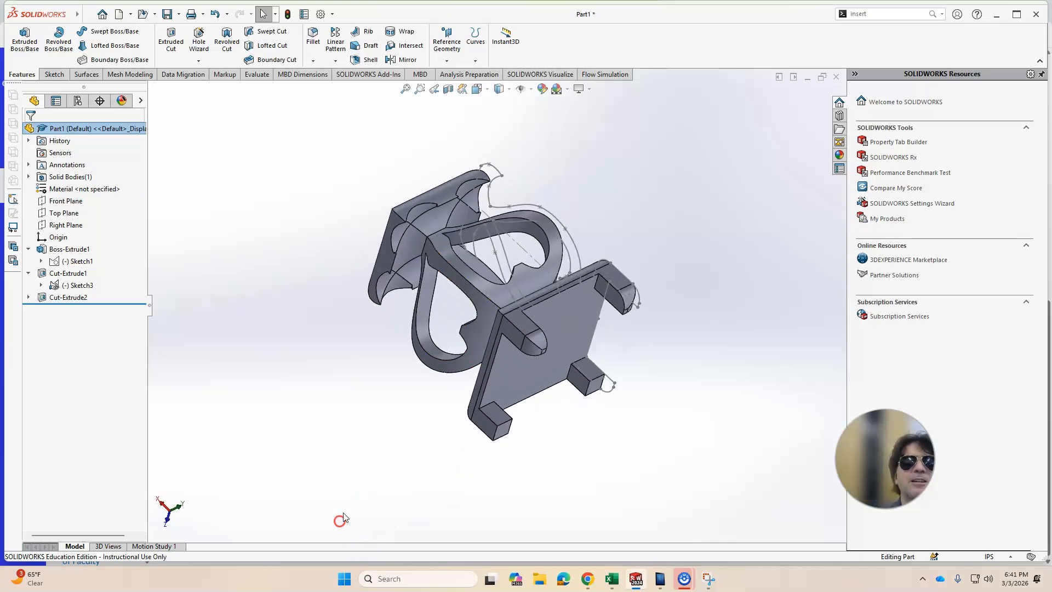
{"action": "middle_click_drag", "start_coordinate": [648, 317], "coordinate": [840, 587]}
{"action": "middle_click_drag", "start_coordinate": [760, 460], "coordinate": [764, 459]}
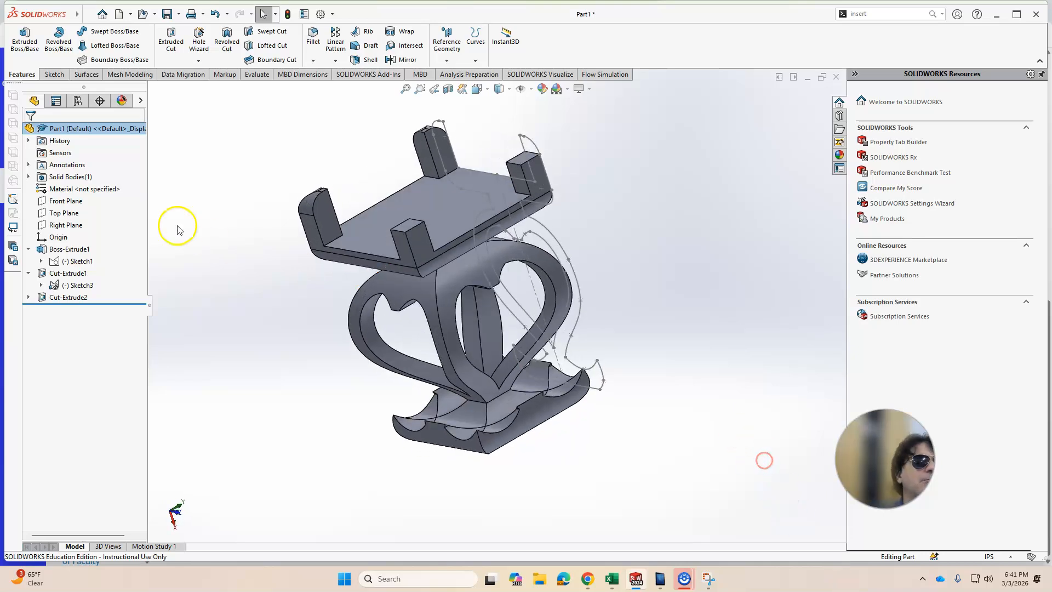
{"action": "right_click", "coordinate": [81, 262]}
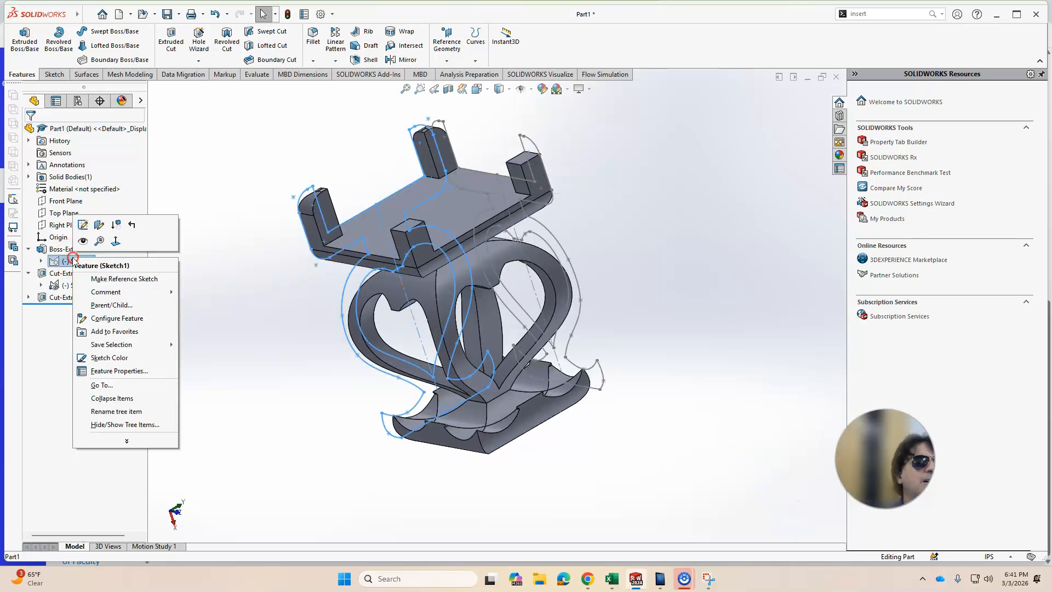
{"action": "left_click", "coordinate": [87, 226]}
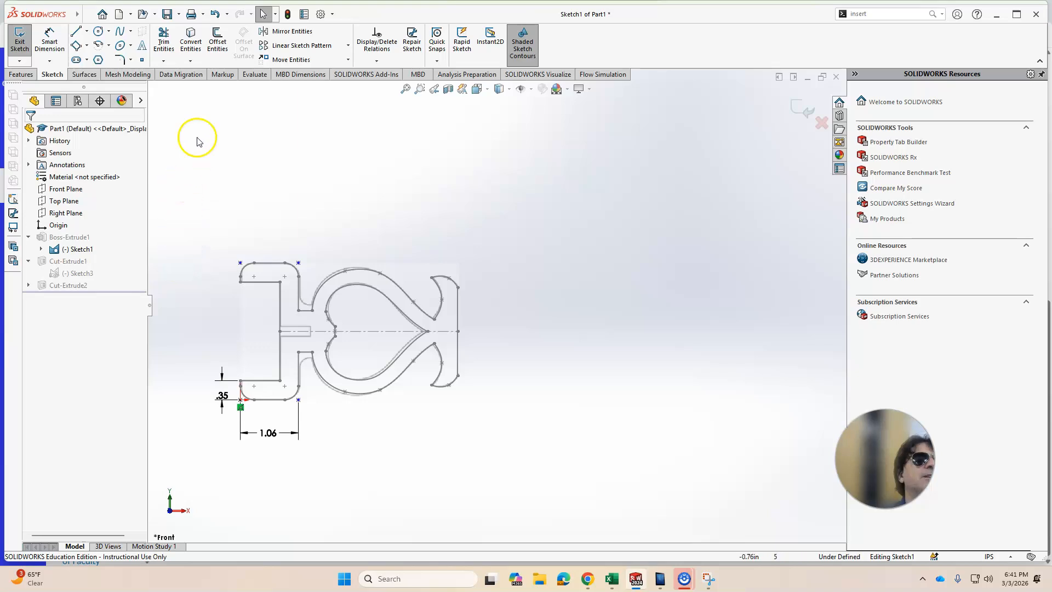
{"action": "left_click", "coordinate": [122, 60]}
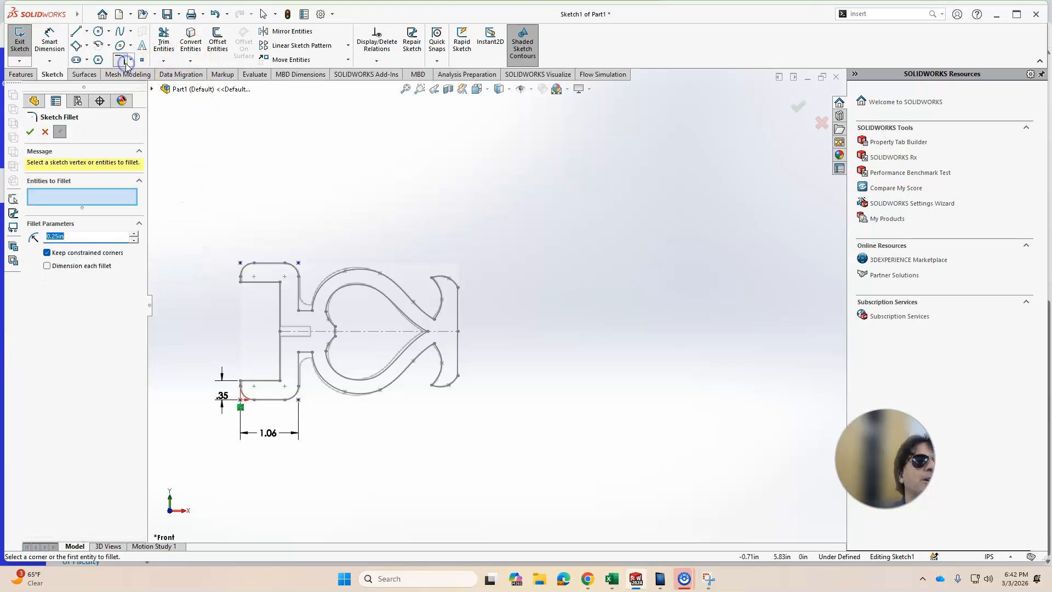
{"action": "scroll", "coordinate": [296, 286], "scroll_direction": "down", "scroll_amount": 3}
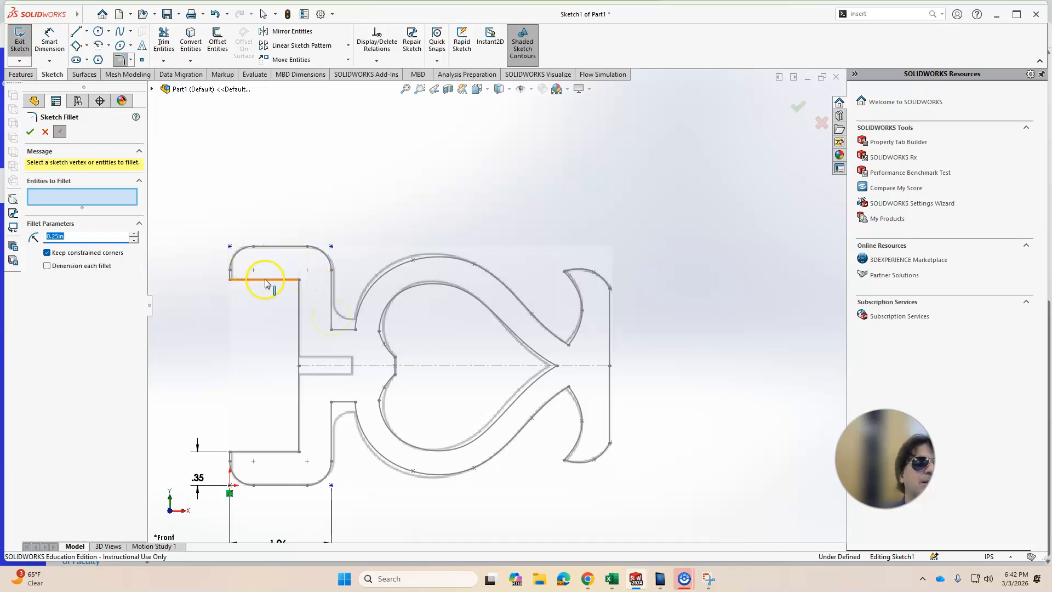
{"action": "left_click", "coordinate": [323, 321]}
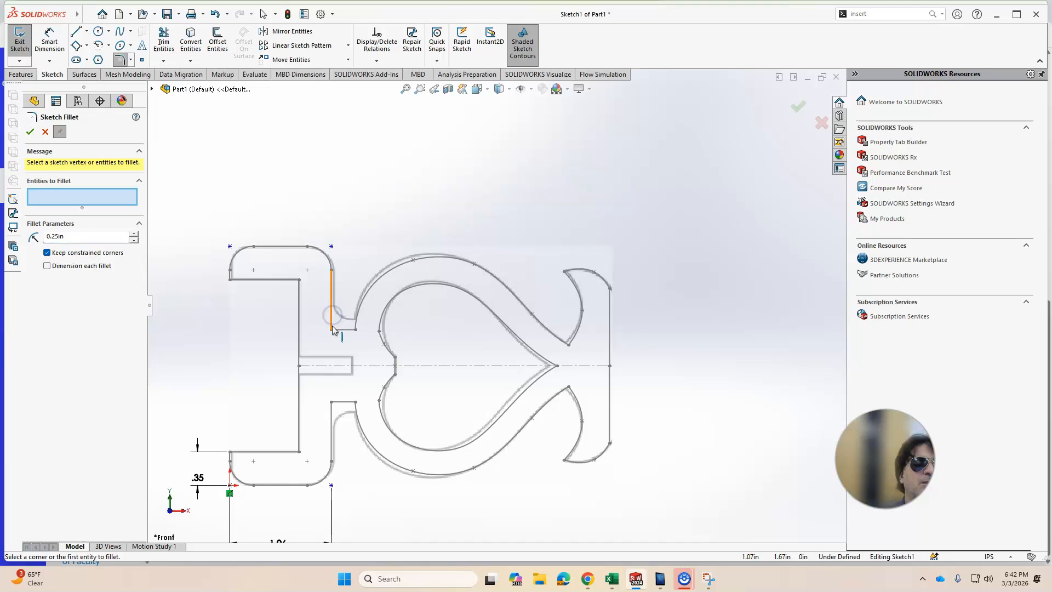
{"action": "left_click", "coordinate": [46, 132]}
{"action": "scroll", "coordinate": [526, 328], "scroll_direction": "up", "scroll_amount": 3}
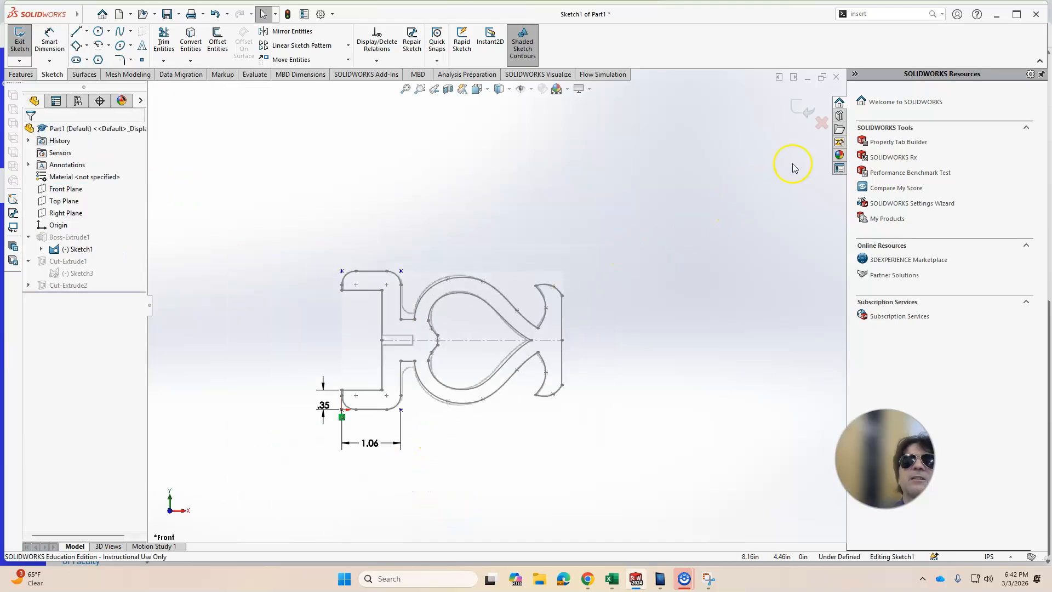
{"action": "left_click", "coordinate": [795, 107]}
- Examine the finished clip and the block profile in Sketch3 without editing either
{"action": "mouse_move", "coordinate": [695, 352]}
{"action": "middle_mouse_down"}
{"action": "mouse_move", "coordinate": [655, 369]}
{"action": "mouse_move", "coordinate": [674, 385]}
{"action": "mouse_move", "coordinate": [721, 290]}
{"action": "middle_mouse_up"}
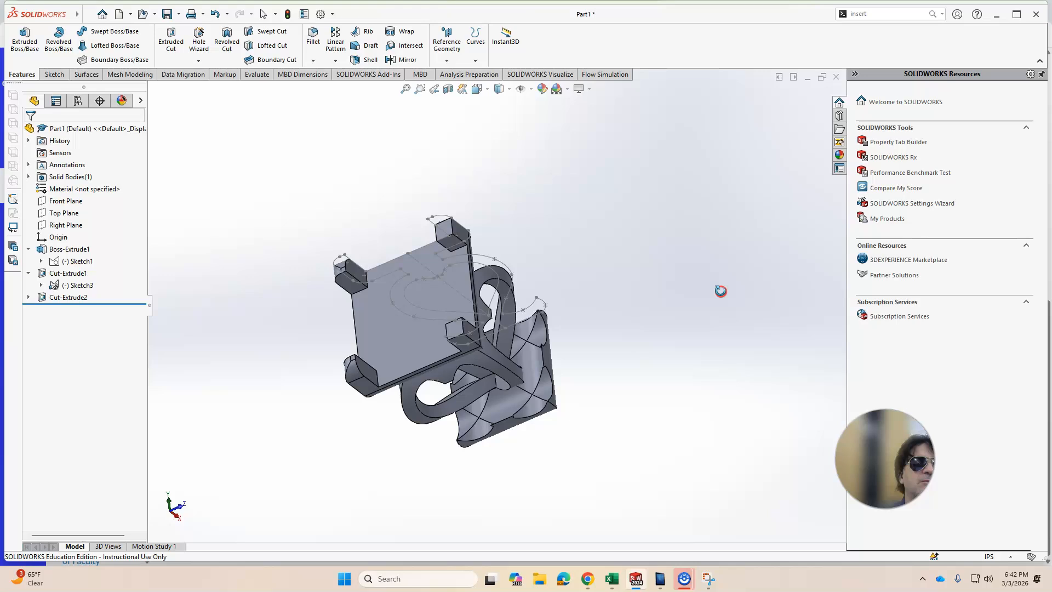
{"action": "middle_click_drag", "start_coordinate": [720, 290], "coordinate": [410, 576]}
{"action": "key", "text": "Escape"}
{"action": "left_click", "coordinate": [76, 284]}
{"action": "right_click", "coordinate": [74, 285]}
{"action": "left_click", "coordinate": [70, 256]}
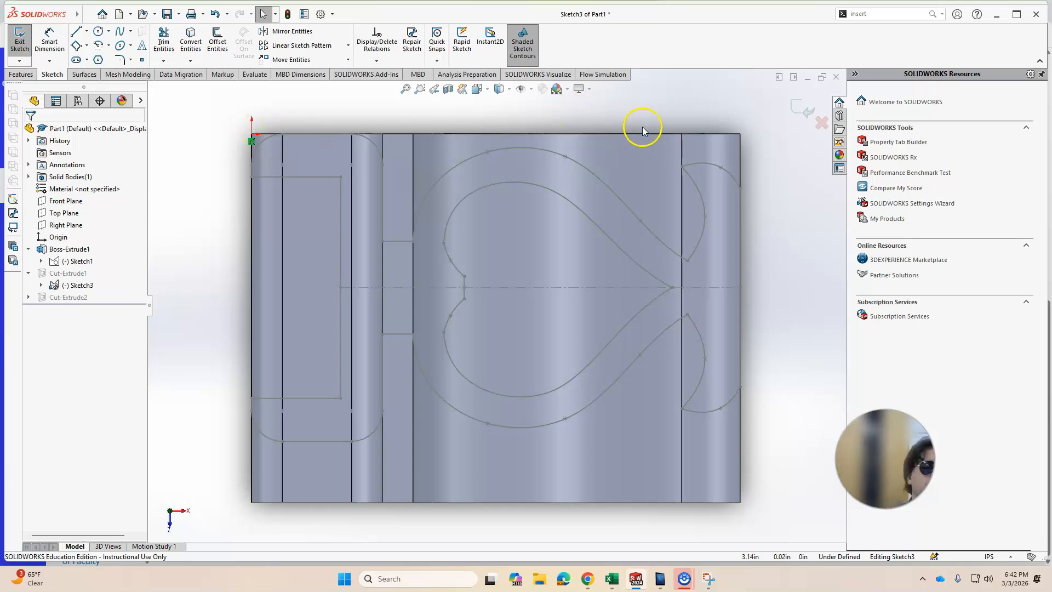
{"action": "left_click", "coordinate": [795, 108]}
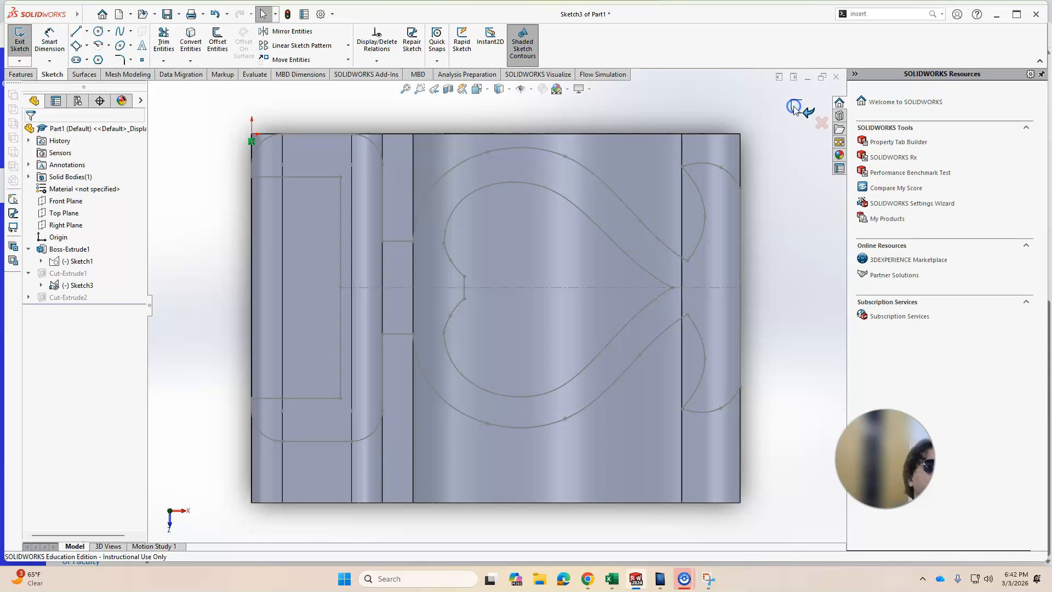
{"action": "right_click", "coordinate": [63, 276]}
{"action": "left_click", "coordinate": [293, 272]}
{"action": "middle_click_drag", "start_coordinate": [294, 273], "coordinate": [293, 329]}
{"action": "key", "text": "Escape"}
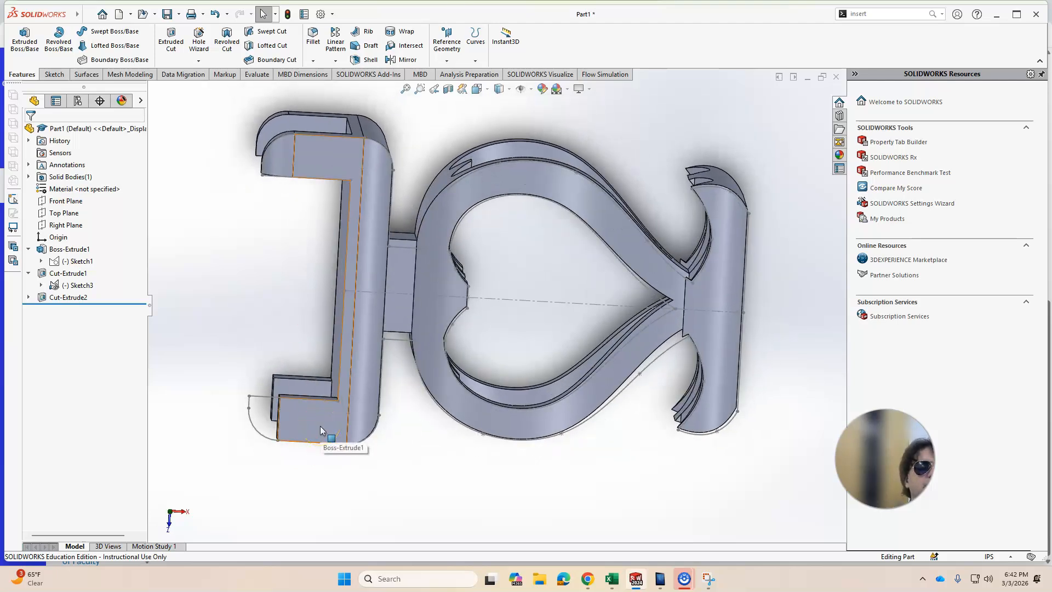
{"action": "left_click", "coordinate": [183, 261]}
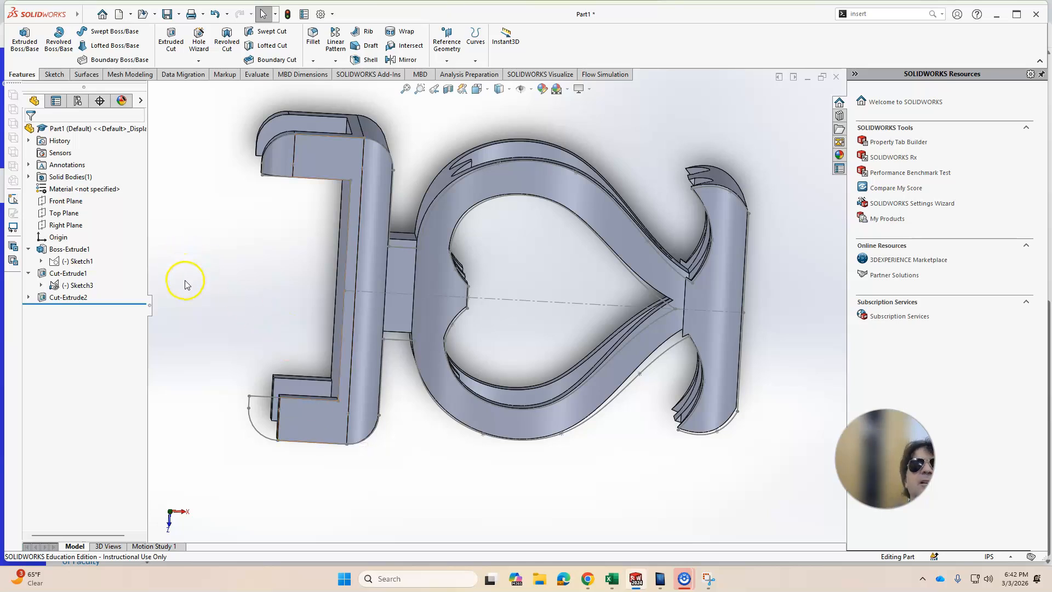
- Roll the feature history back to just after Boss-Extrude1, before both cuts
{"action": "left_click_drag", "start_coordinate": [106, 304], "coordinate": [118, 279]}
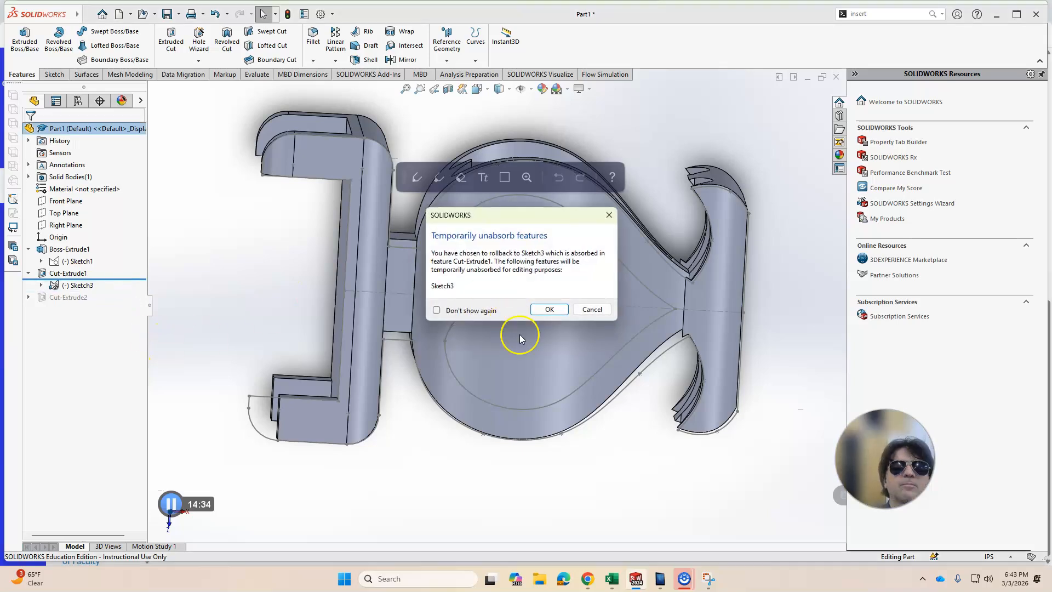
{"action": "left_click", "coordinate": [564, 310]}
{"action": "left_click_drag", "start_coordinate": [82, 291], "coordinate": [105, 303]}
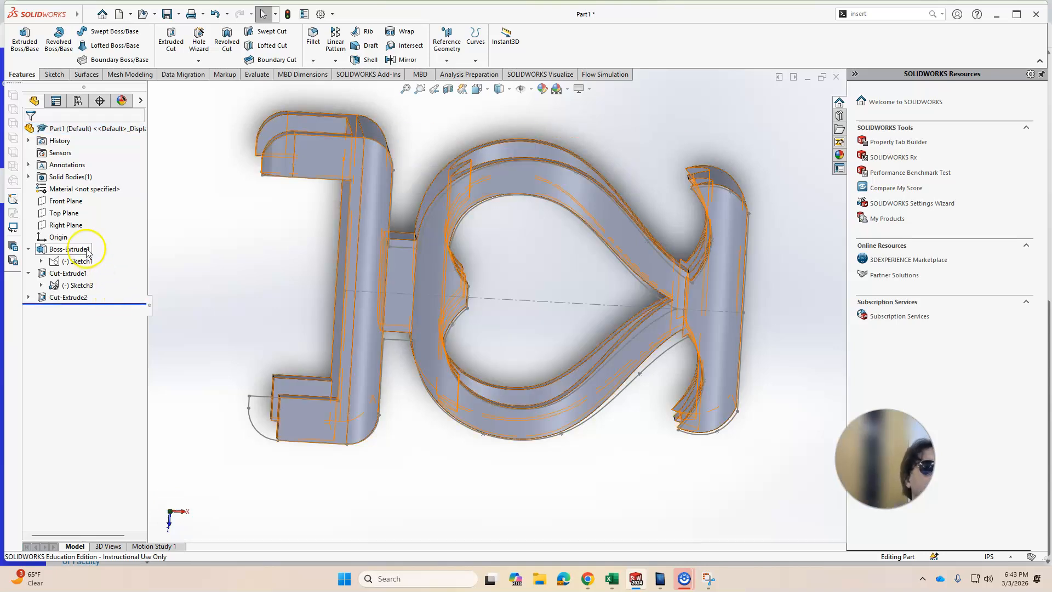
{"action": "left_click_drag", "start_coordinate": [105, 305], "coordinate": [100, 267]}
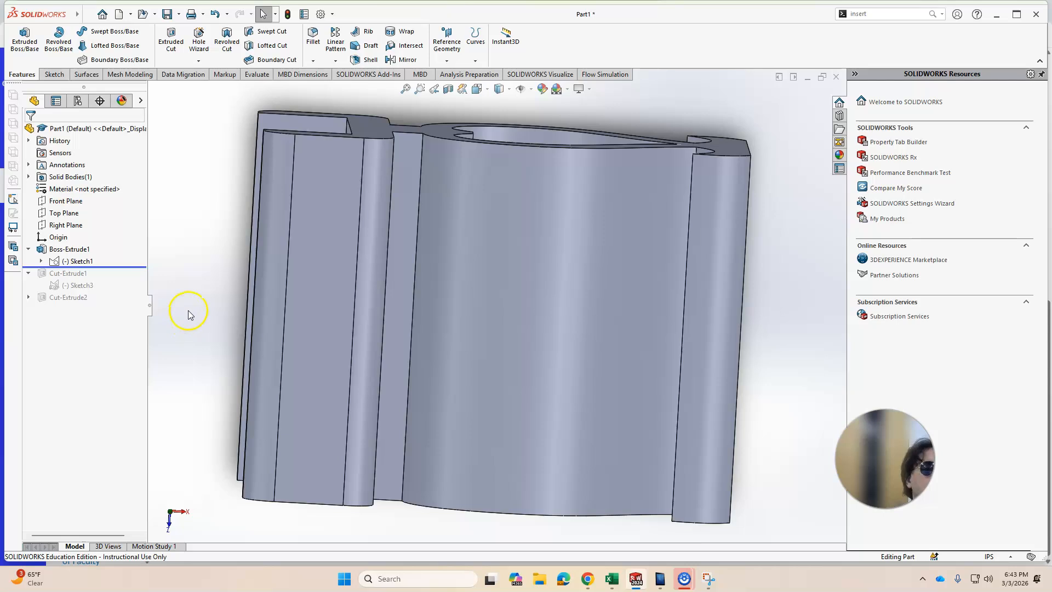
{"action": "middle_click_drag", "start_coordinate": [193, 316], "coordinate": [296, 399]}
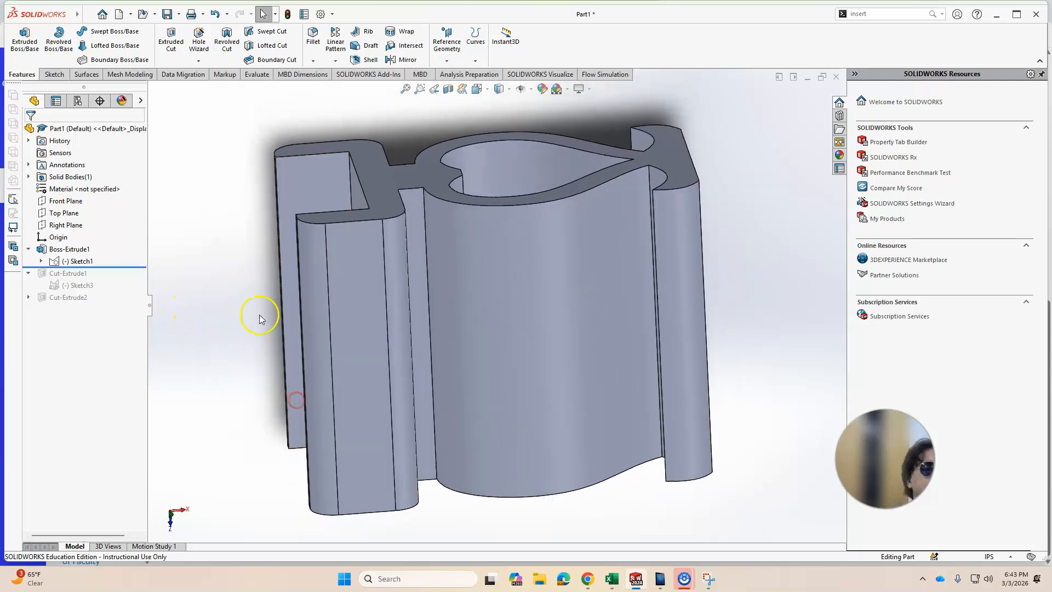
- Roll the history forward to just after Sketch3, accepting its temporary unabsorbing, to view the profile on the uncut body
{"action": "left_click", "coordinate": [109, 266]}
{"action": "left_click_drag", "start_coordinate": [109, 267], "coordinate": [117, 277]}
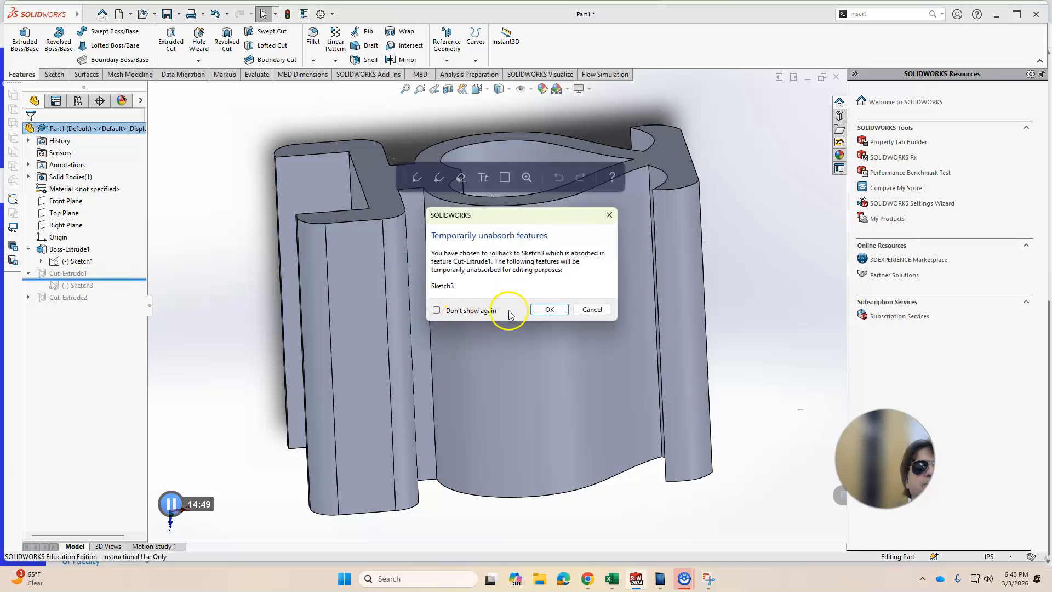
{"action": "left_click", "coordinate": [548, 309]}
{"action": "left_click_drag", "start_coordinate": [94, 267], "coordinate": [104, 279]}
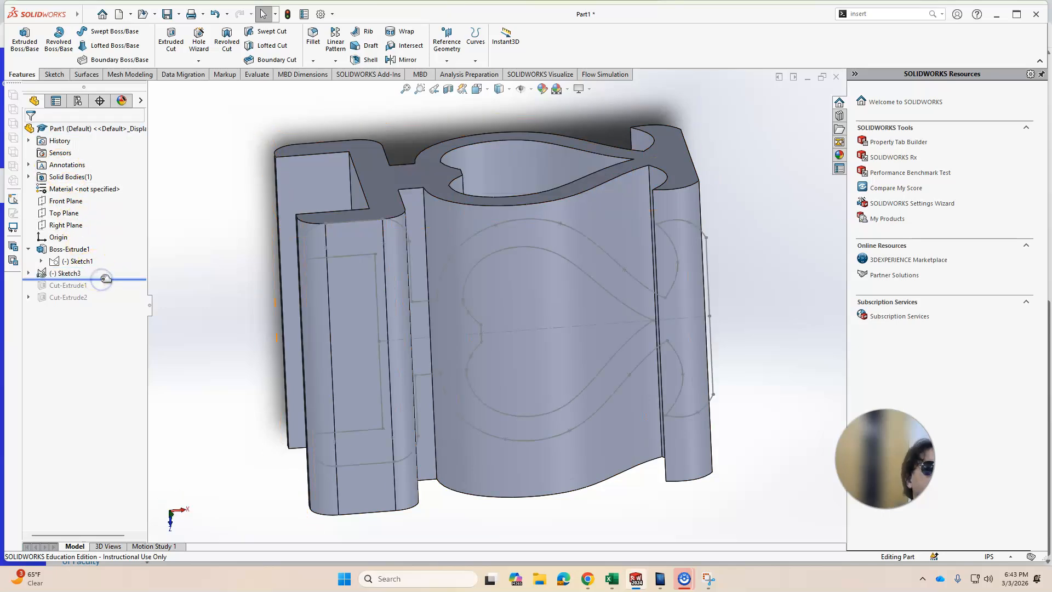
{"action": "middle_click_drag", "start_coordinate": [265, 363], "coordinate": [282, 359]}
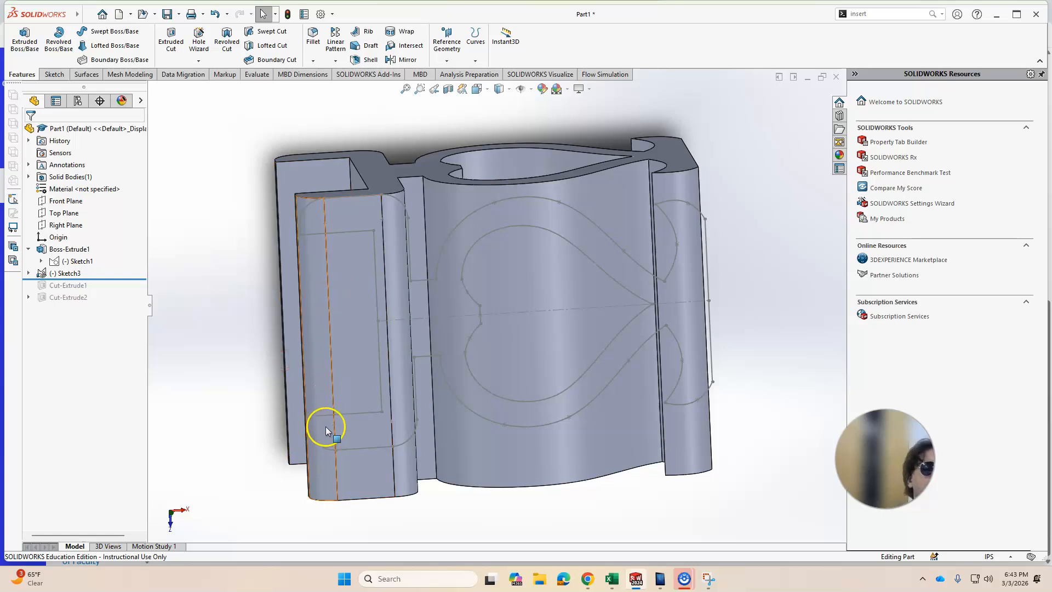
- Roll the history forward past Cut-Extrude1 and add the missing rounded corner region of the lower clip arm to its selected contours
{"action": "left_click_drag", "start_coordinate": [127, 279], "coordinate": [128, 286]}
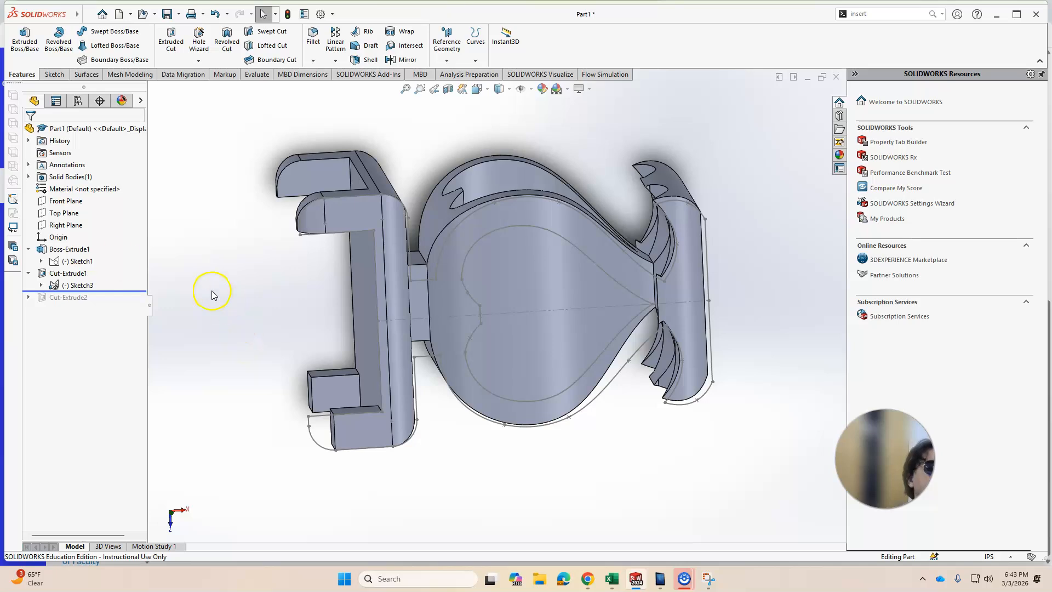
{"action": "right_click", "coordinate": [73, 277]}
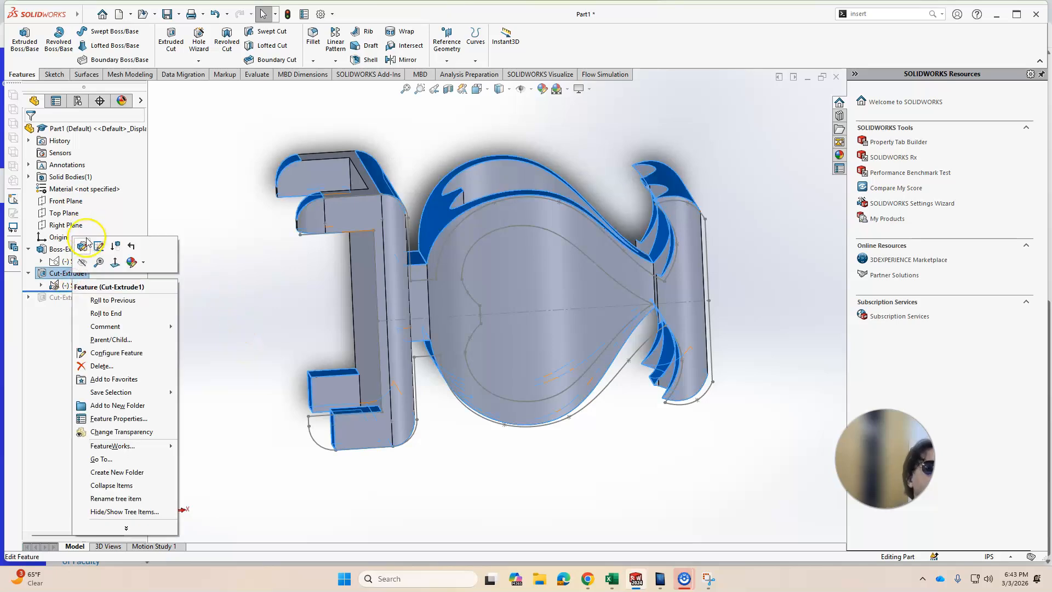
{"action": "left_click", "coordinate": [83, 245]}
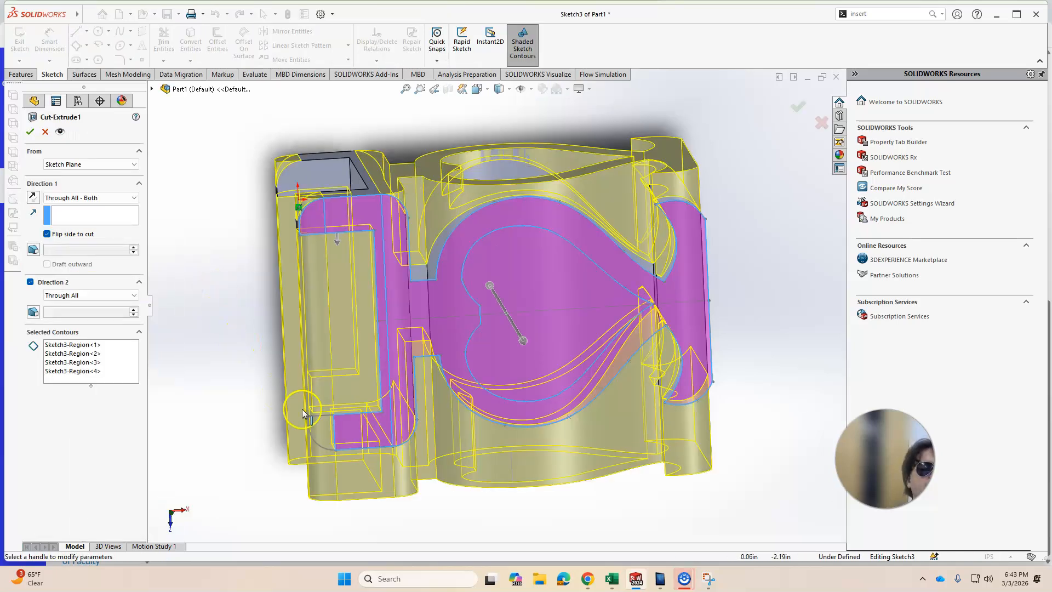
{"action": "left_click", "coordinate": [72, 380]}
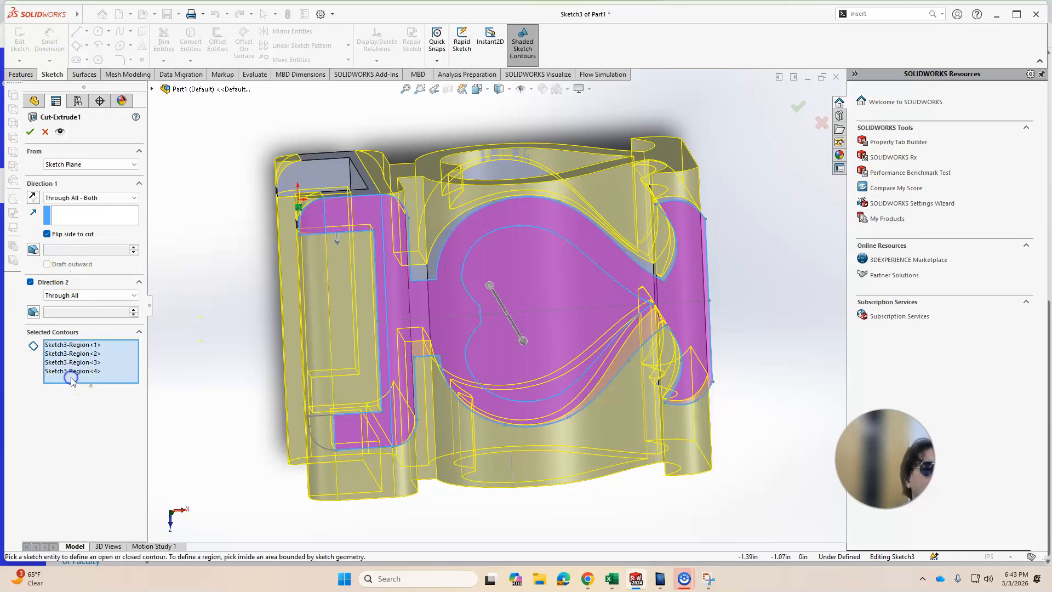
{"action": "left_click", "coordinate": [328, 438]}
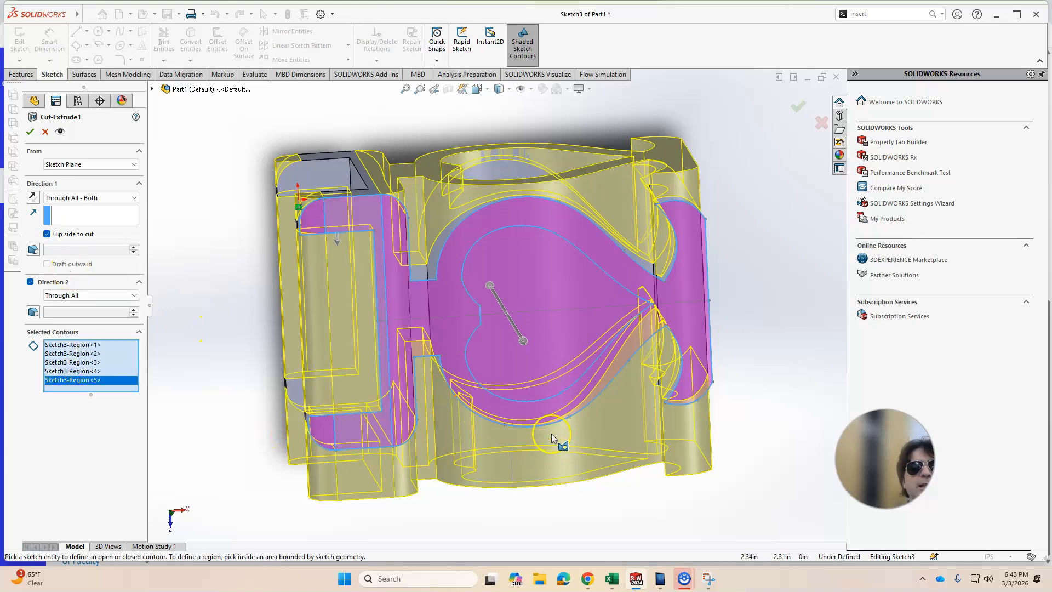
{"action": "left_click", "coordinate": [32, 133]}
- Roll the feature history forward to the end, past Cut-Extrude2
{"action": "mouse_move", "coordinate": [296, 298]}
{"action": "middle_mouse_down"}
{"action": "mouse_move", "coordinate": [270, 343]}
{"action": "mouse_move", "coordinate": [296, 389]}
{"action": "mouse_move", "coordinate": [382, 455]}
{"action": "mouse_move", "coordinate": [400, 452]}
{"action": "mouse_move", "coordinate": [422, 378]}
{"action": "mouse_move", "coordinate": [533, 444]}
{"action": "mouse_move", "coordinate": [488, 478]}
{"action": "mouse_move", "coordinate": [470, 441]}
{"action": "middle_mouse_up"}
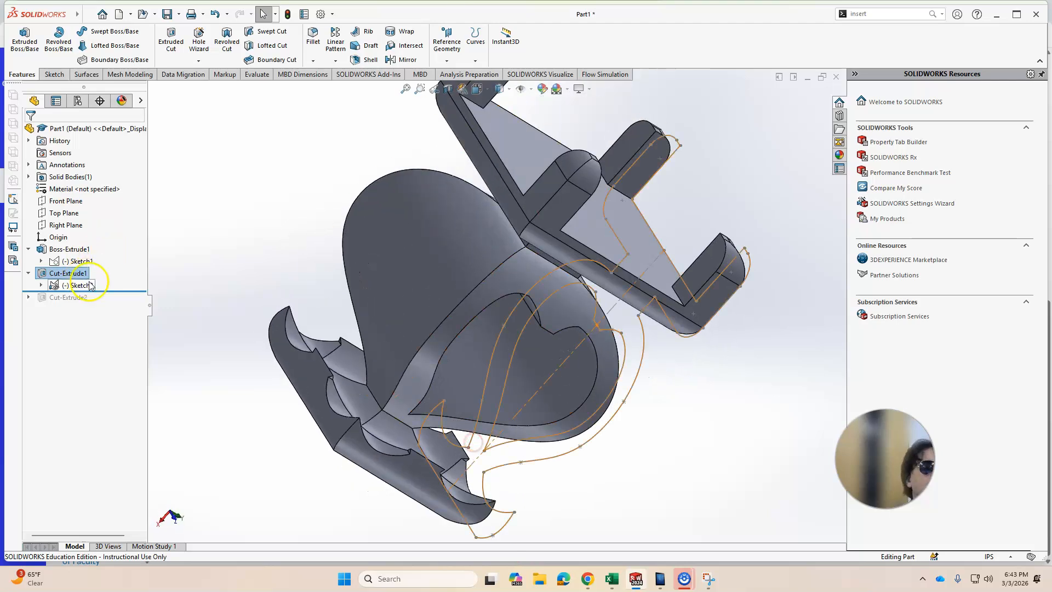
{"action": "left_click_drag", "start_coordinate": [117, 291], "coordinate": [119, 303]}
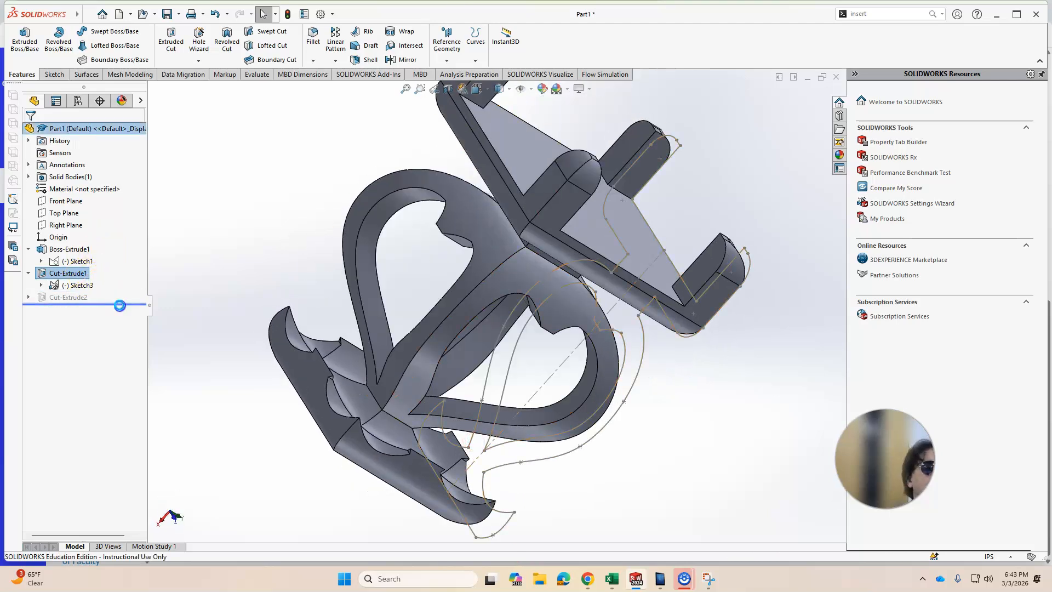
- Examine the completed clip from several sides, checking all four corner prongs and the heart openings
{"action": "middle_click_drag", "start_coordinate": [312, 387], "coordinate": [229, 294]}
{"action": "scroll", "coordinate": [228, 294], "scroll_direction": "up", "scroll_amount": 4}
{"action": "middle_click_drag", "start_coordinate": [520, 245], "coordinate": [402, 249]}
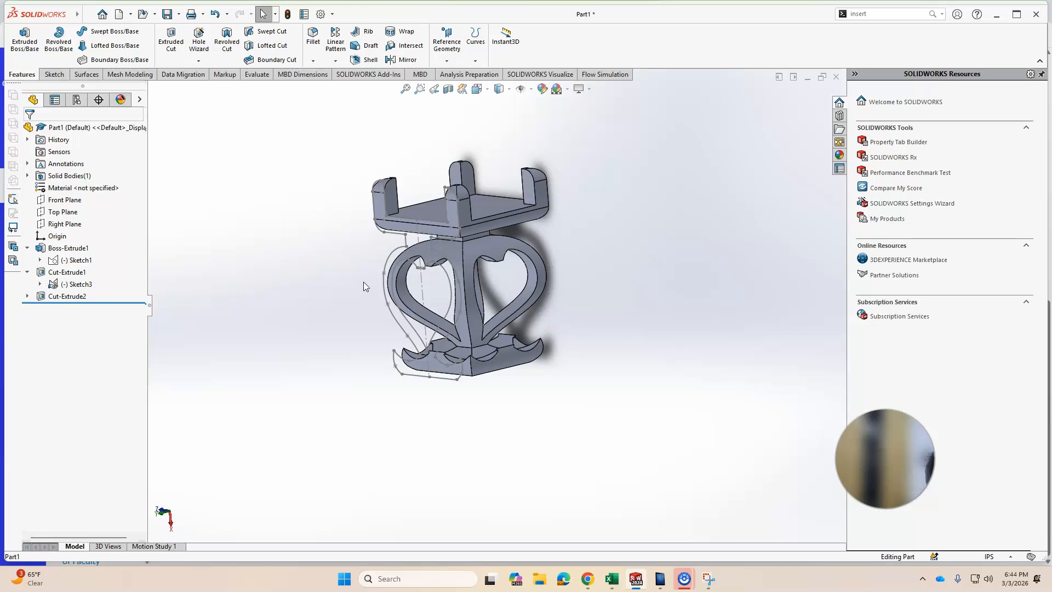
{"action": "scroll", "coordinate": [530, 293], "scroll_direction": "up", "scroll_amount": 1}
{"action": "scroll", "coordinate": [530, 292], "scroll_direction": "up", "scroll_amount": 4}
{"action": "scroll", "coordinate": [499, 222], "scroll_direction": "down", "scroll_amount": 2}
{"action": "scroll", "coordinate": [495, 247], "scroll_direction": "down", "scroll_amount": 1}
{"action": "middle_click_drag", "start_coordinate": [491, 265], "coordinate": [450, 399]}
{"action": "key", "text": "Escape"}
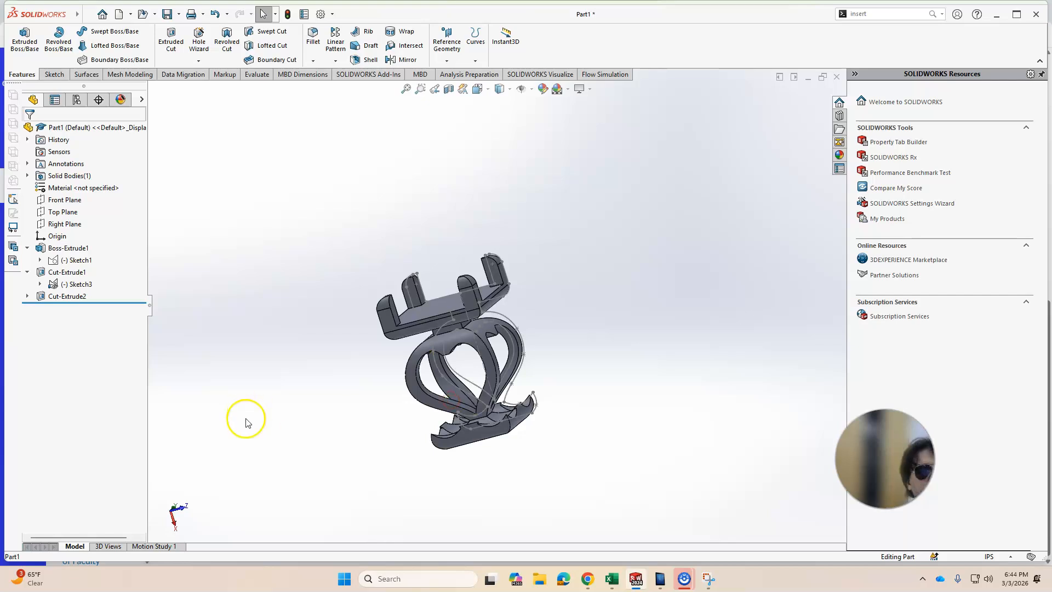